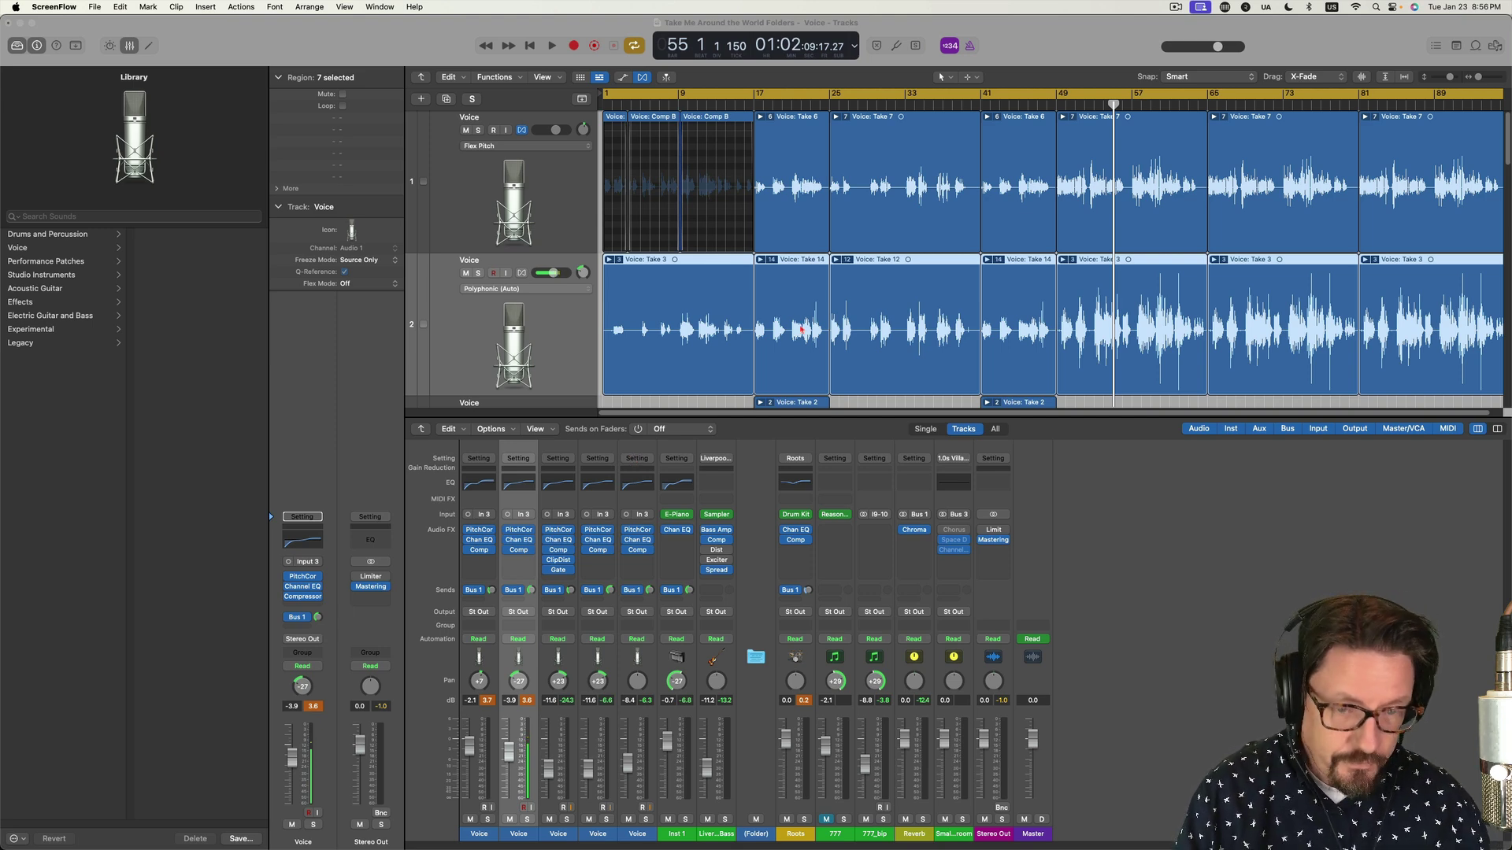
Hide the mixer so the tracks area fills the window
left_click(915, 185)
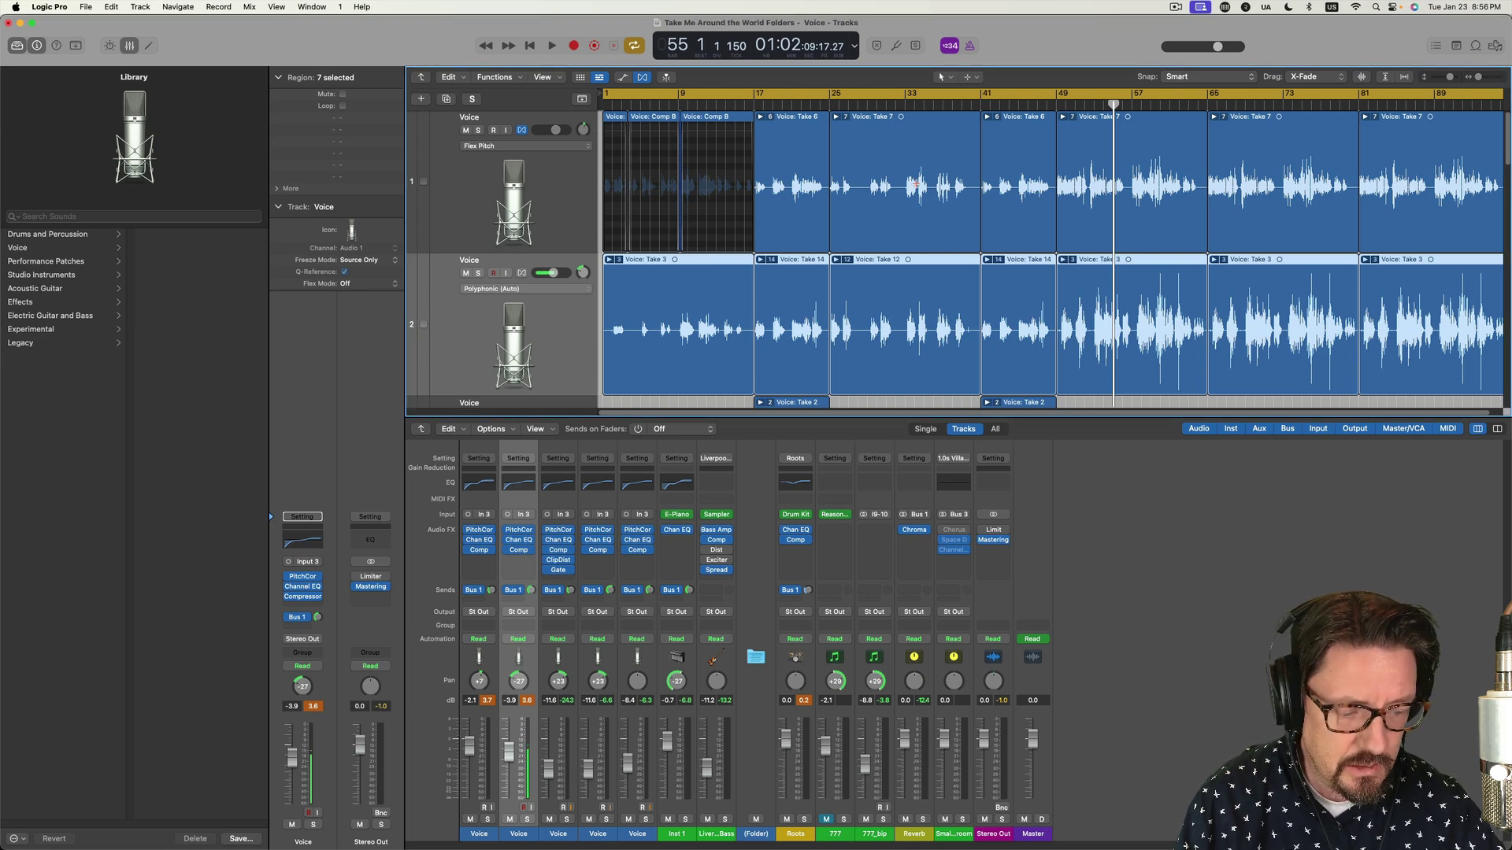
key("x")
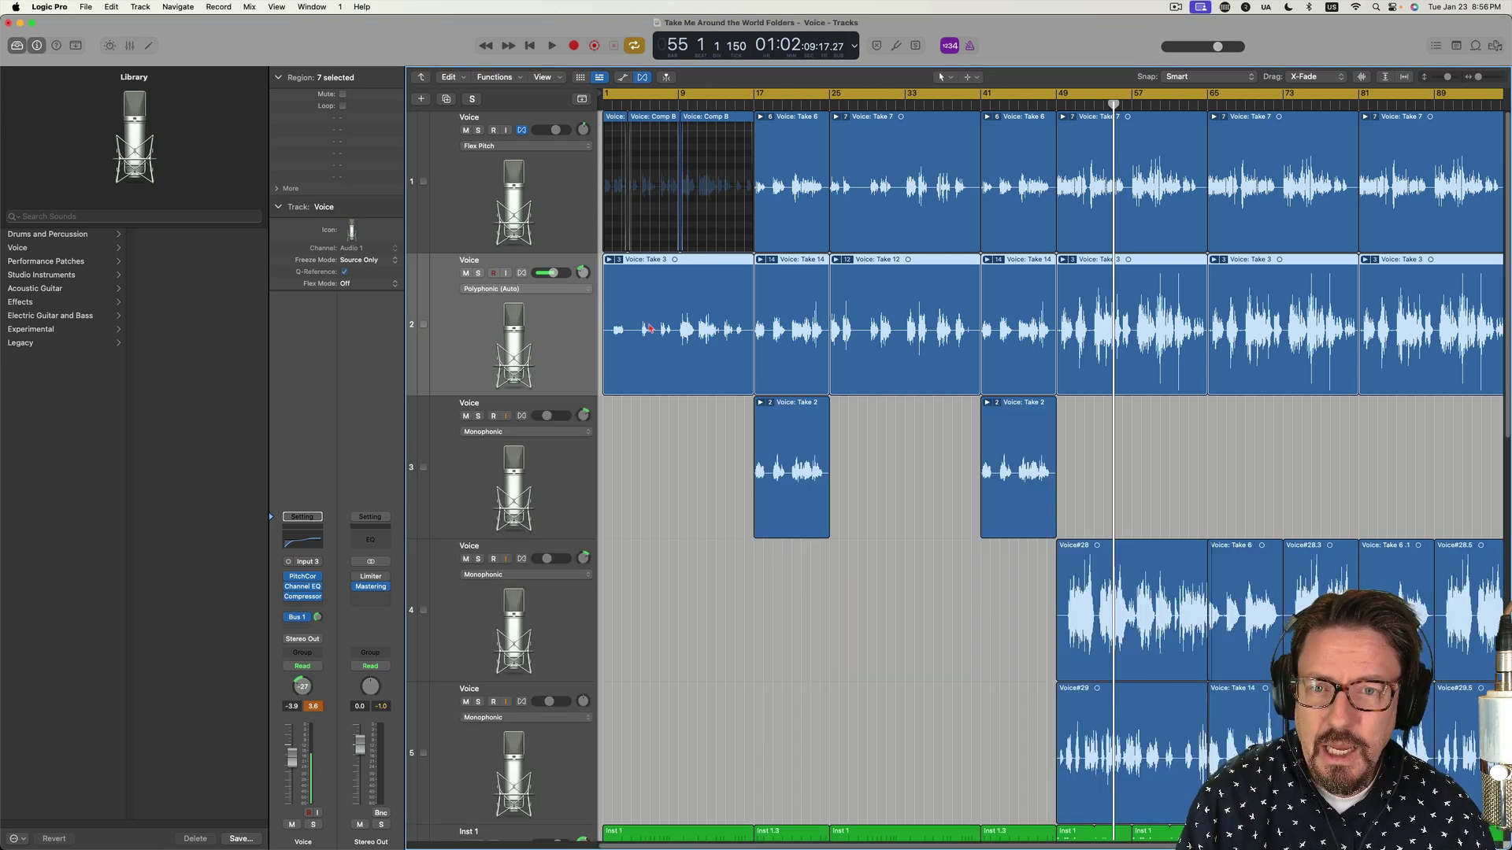
Switch the Flex display off and back on, and view the flex mode options of the first Voice track
left_click(642, 78)
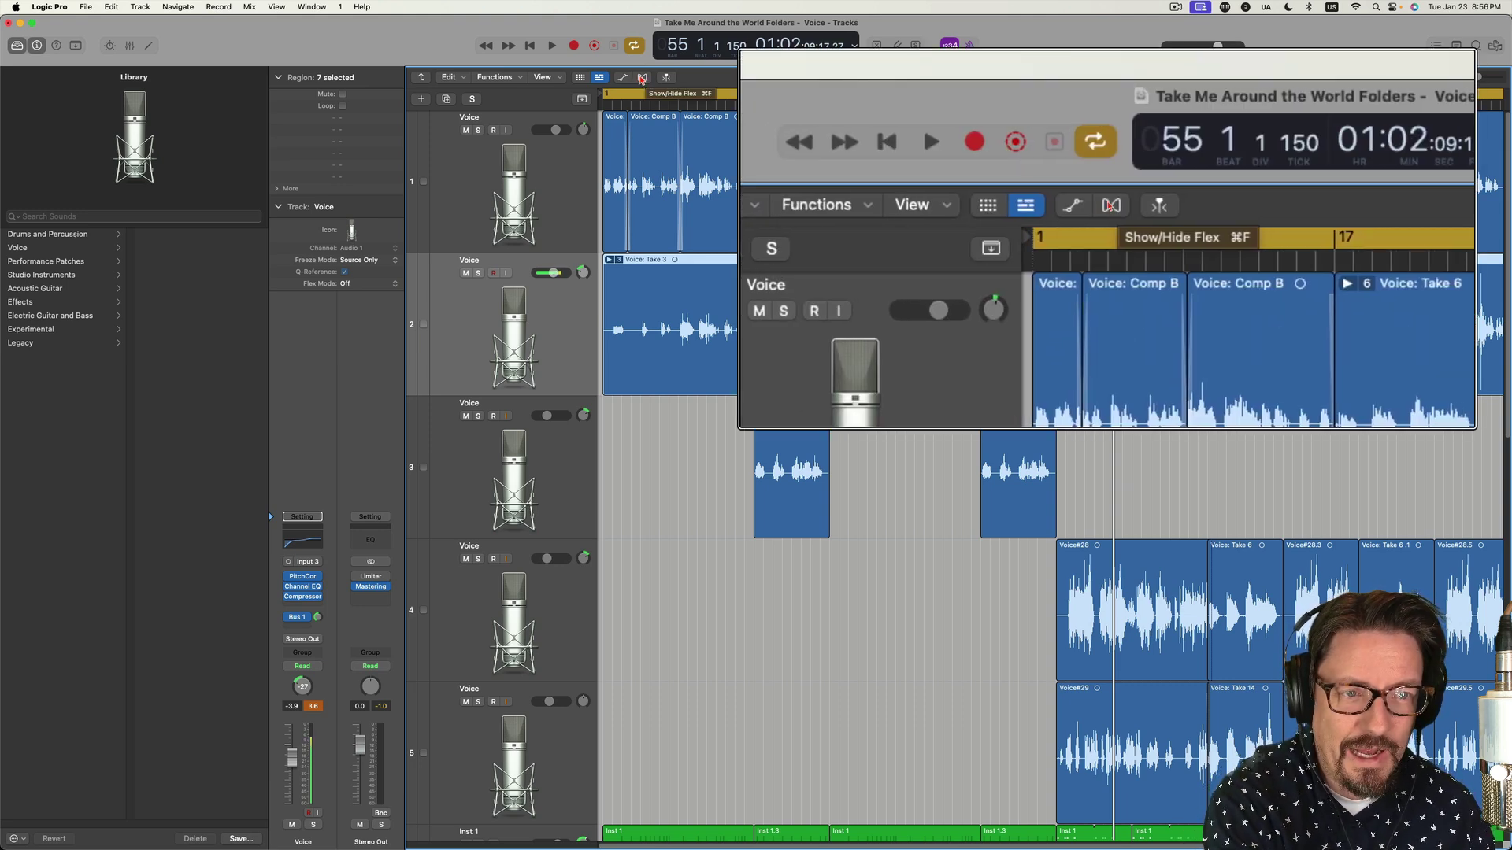
left_click(642, 78)
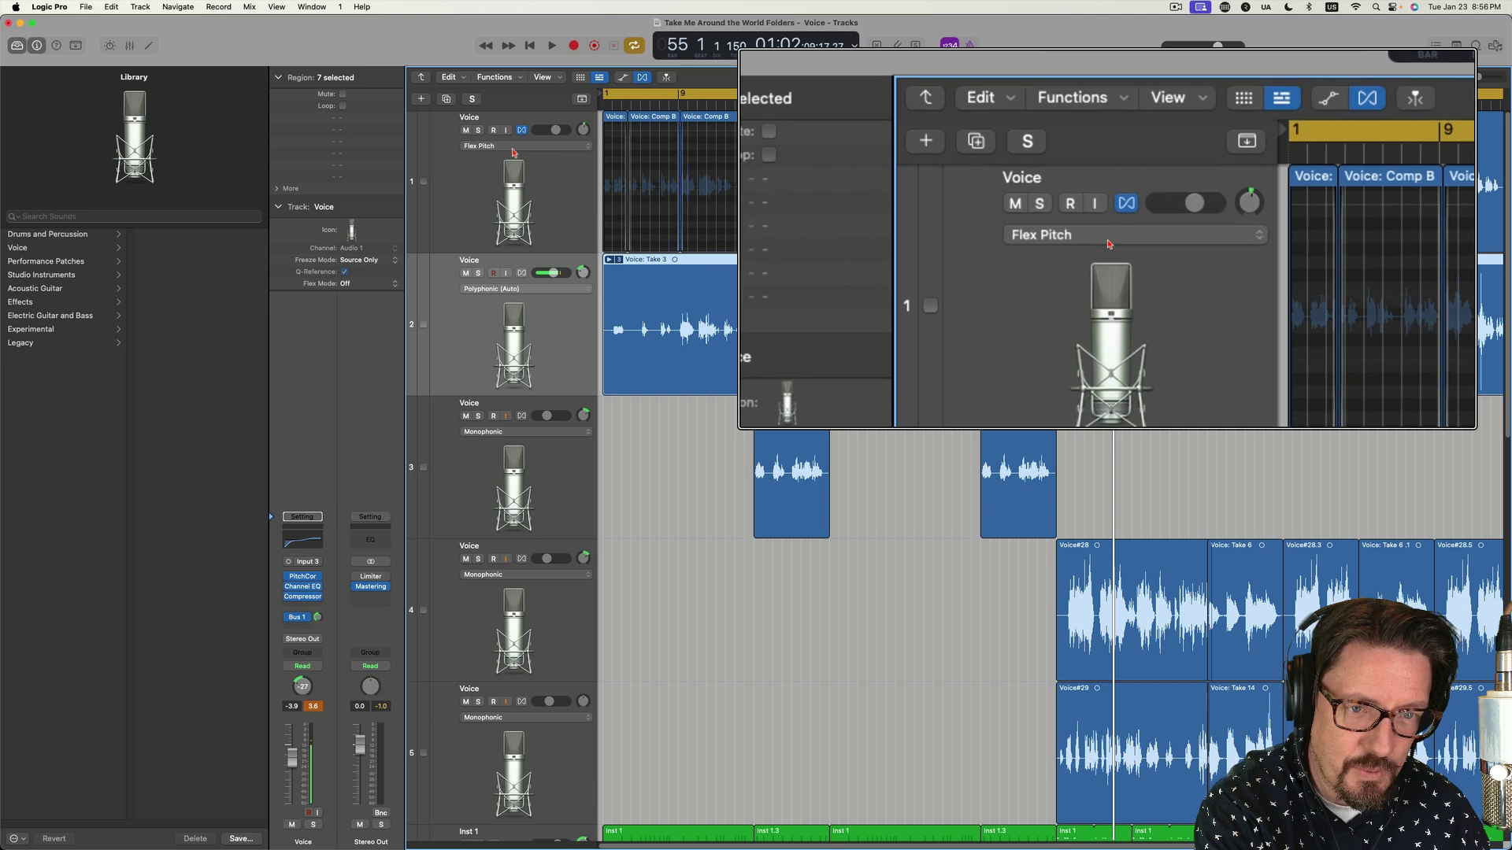
left_click(514, 148)
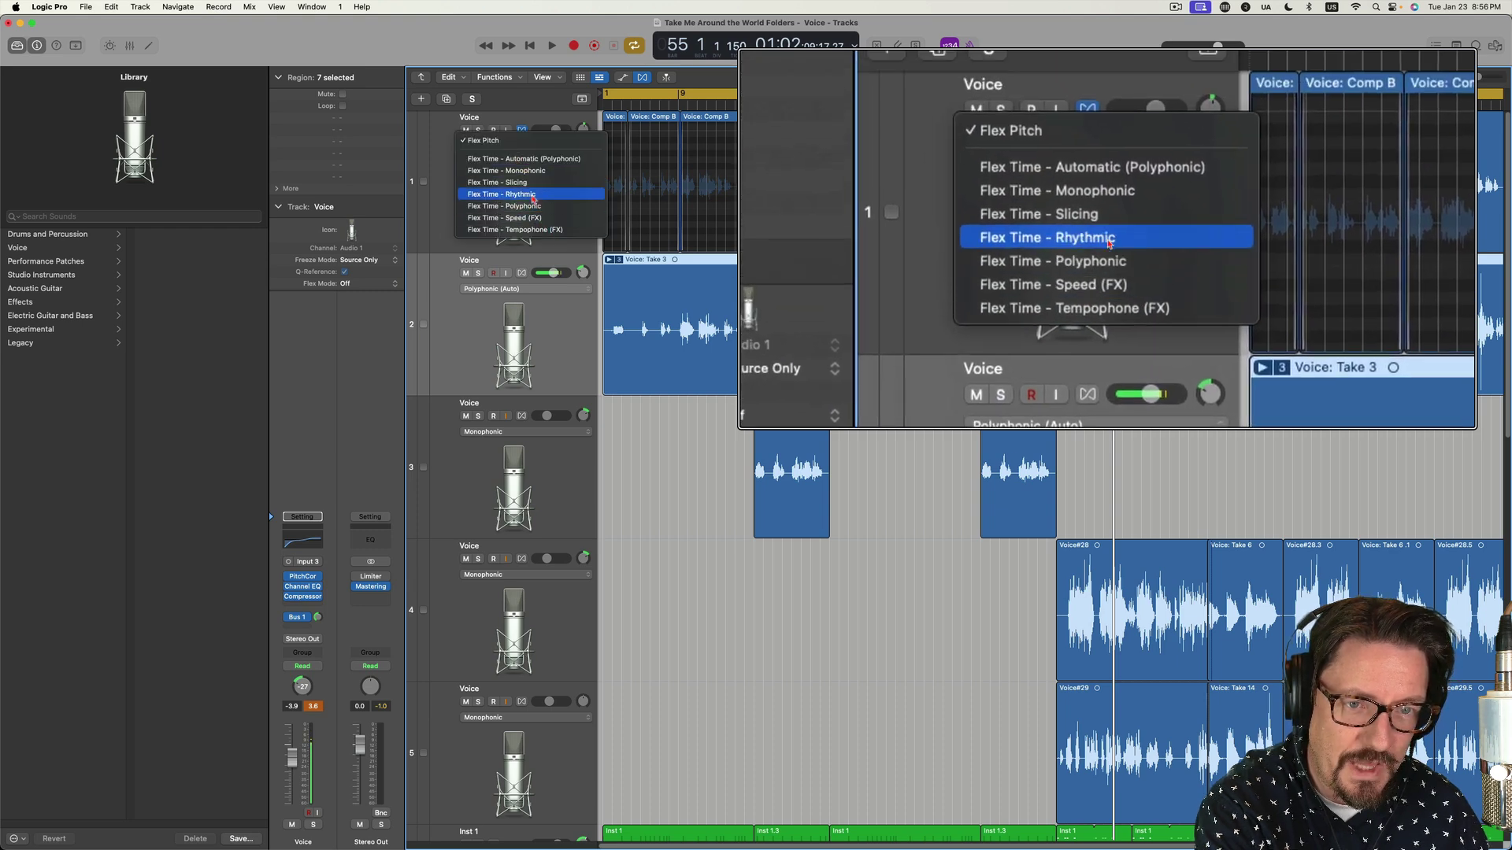
left_click(441, 149)
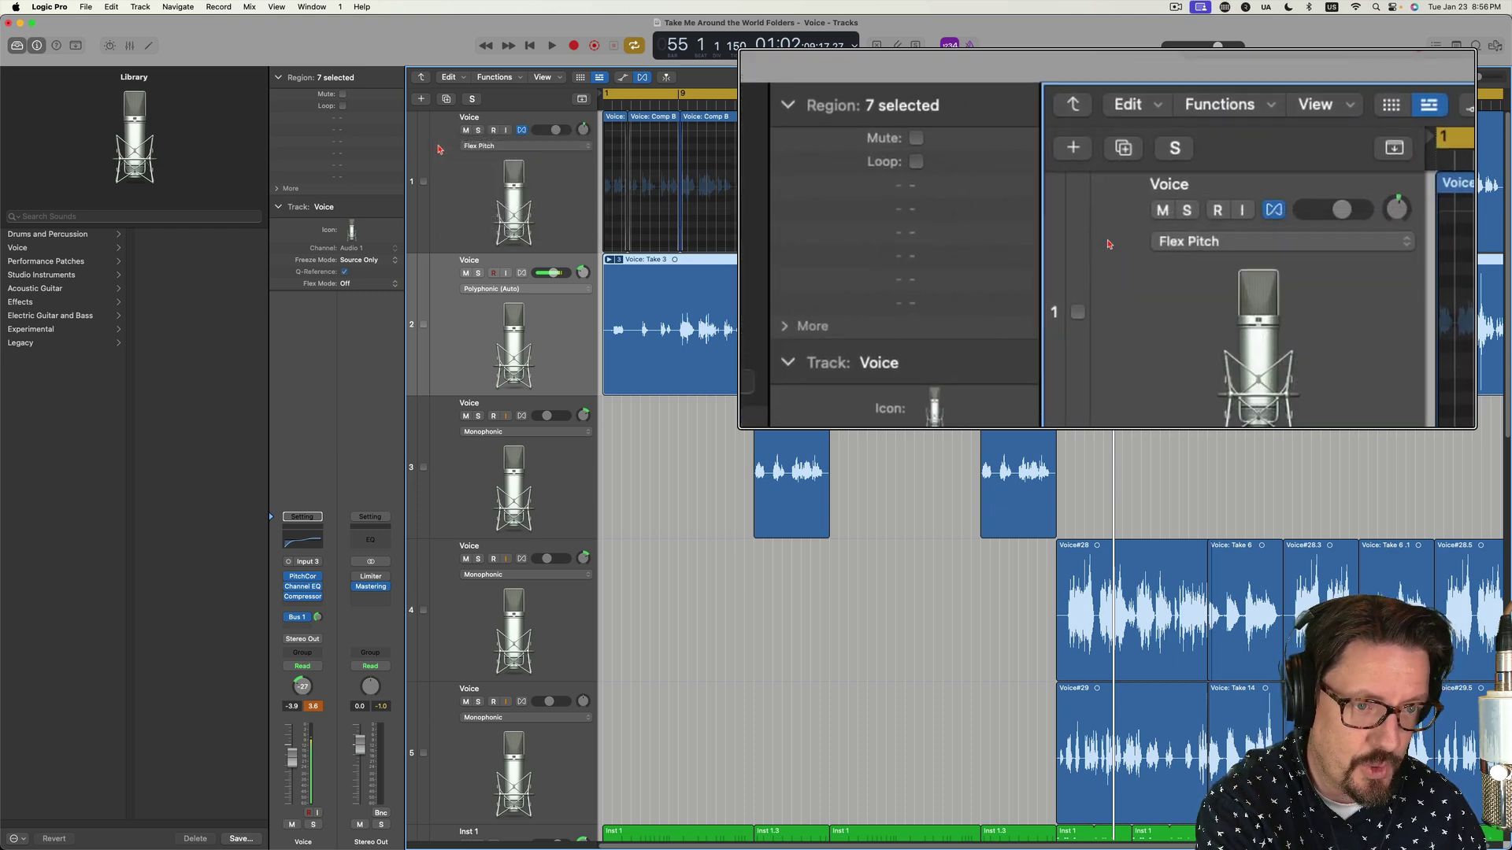
Place the playhead at bar 4 and examine the Flex Pitch notes in the first Voice track's Comp B regions up close
left_click(631, 104)
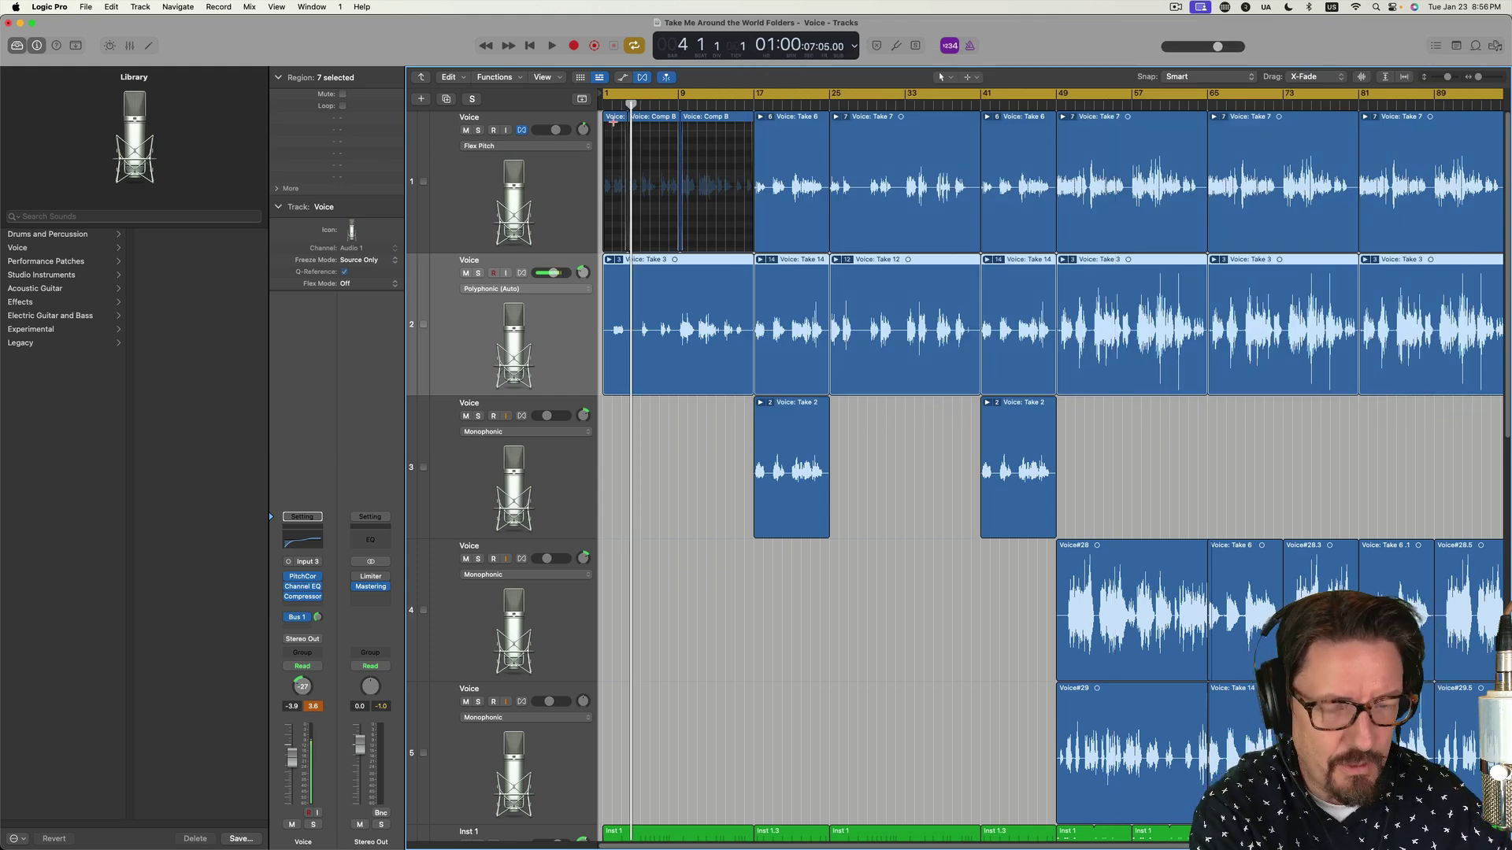
key("super+Right")
key("super+Right")
key("super+Right")
key("super+Right")
key("super+Right")
key("super+Right")
key("super+Right")
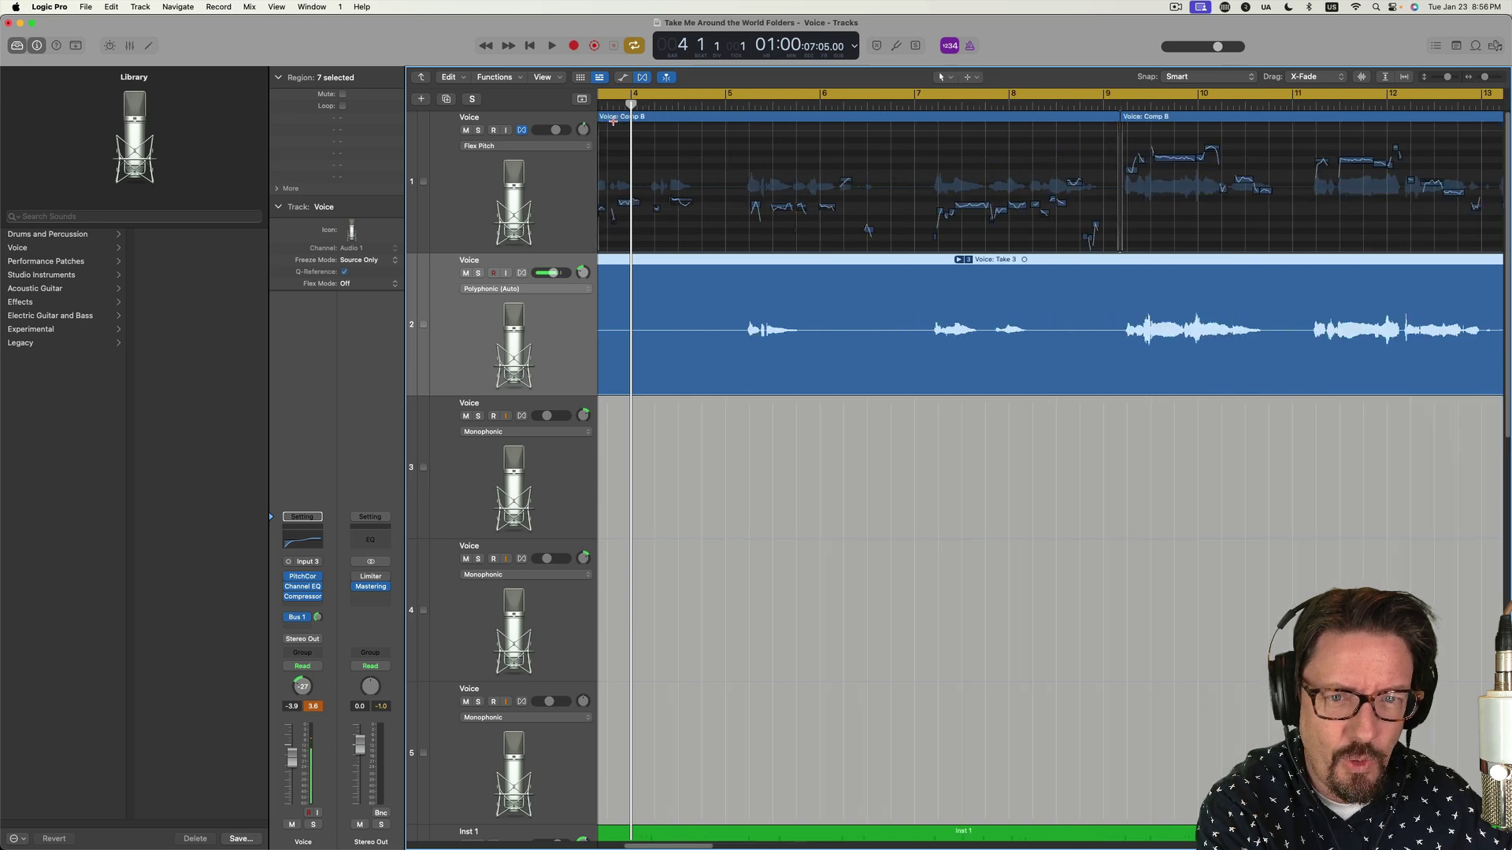
key("super+Down")
key("super+Down")
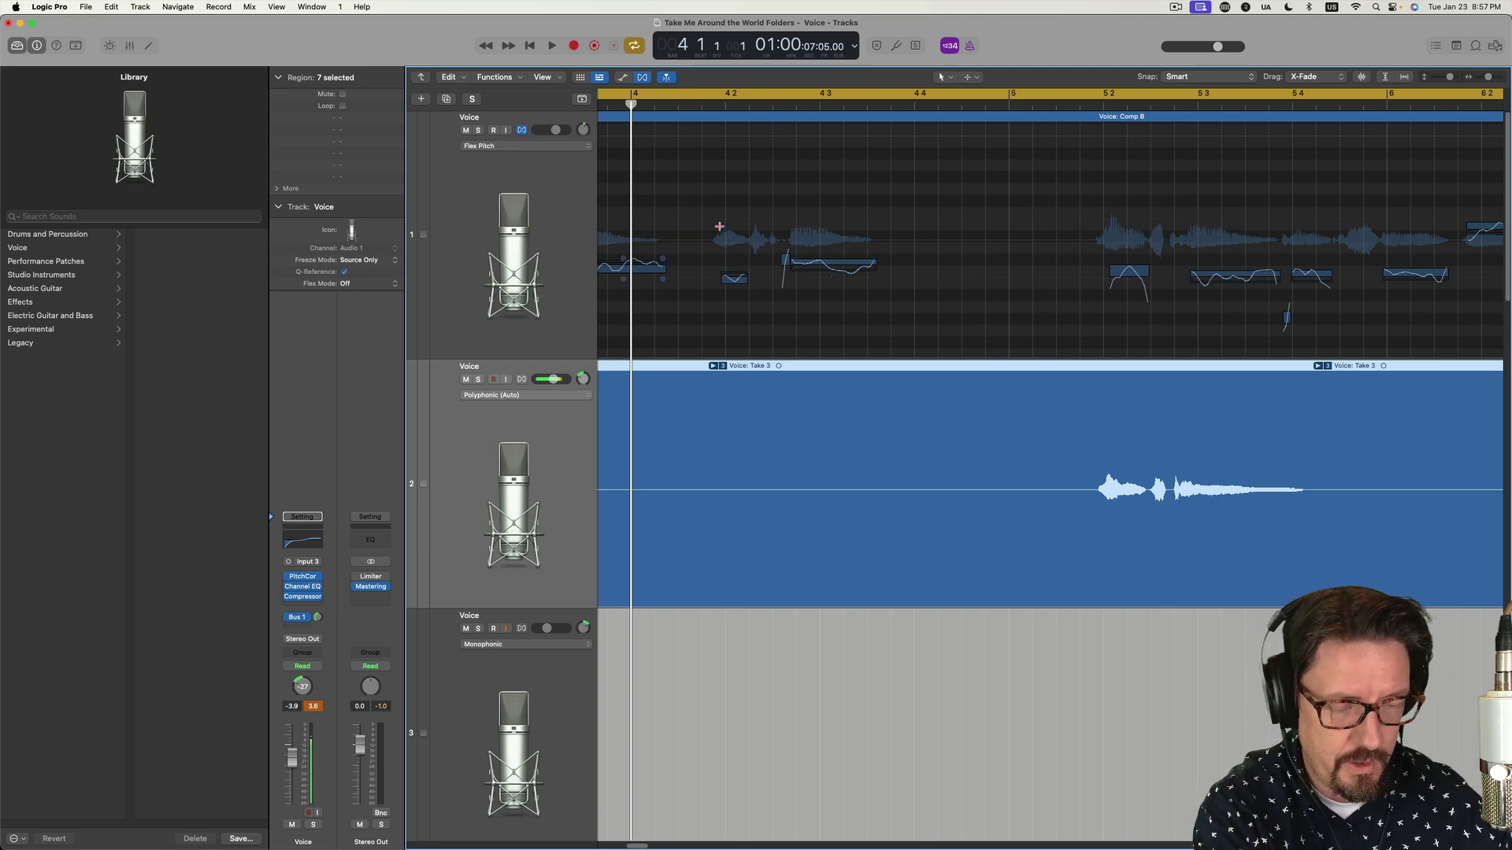
Expand the first Voice track's take folder at bar 17, look through the Flex Pitch data of its takes, and collapse the folder
key("super+Left")
key("super+Left")
key("super+Left")
key("super+Left")
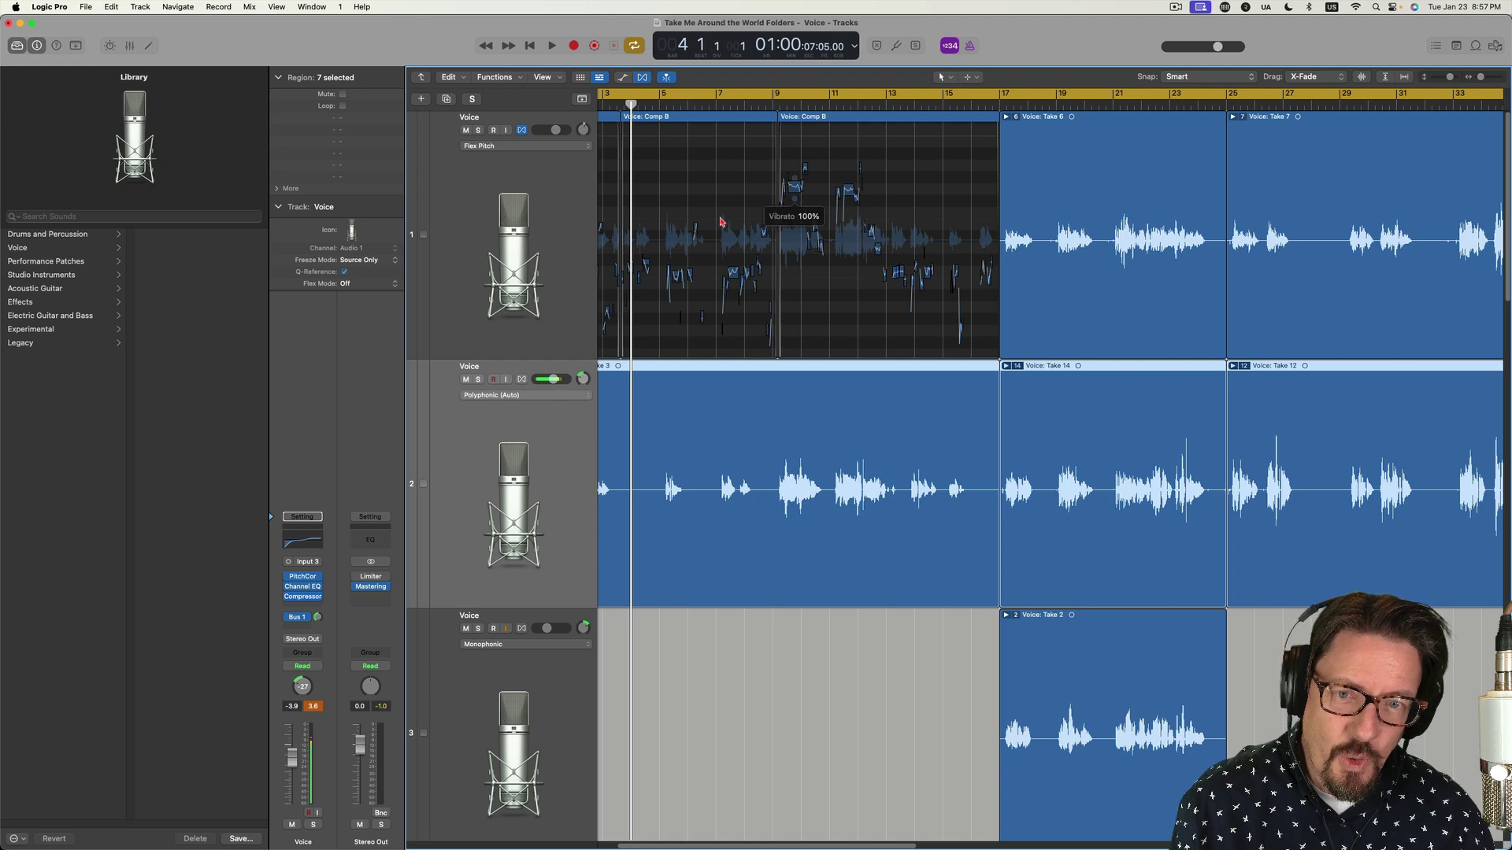
left_click(1006, 117)
scroll(1037, 491, "down", 5)
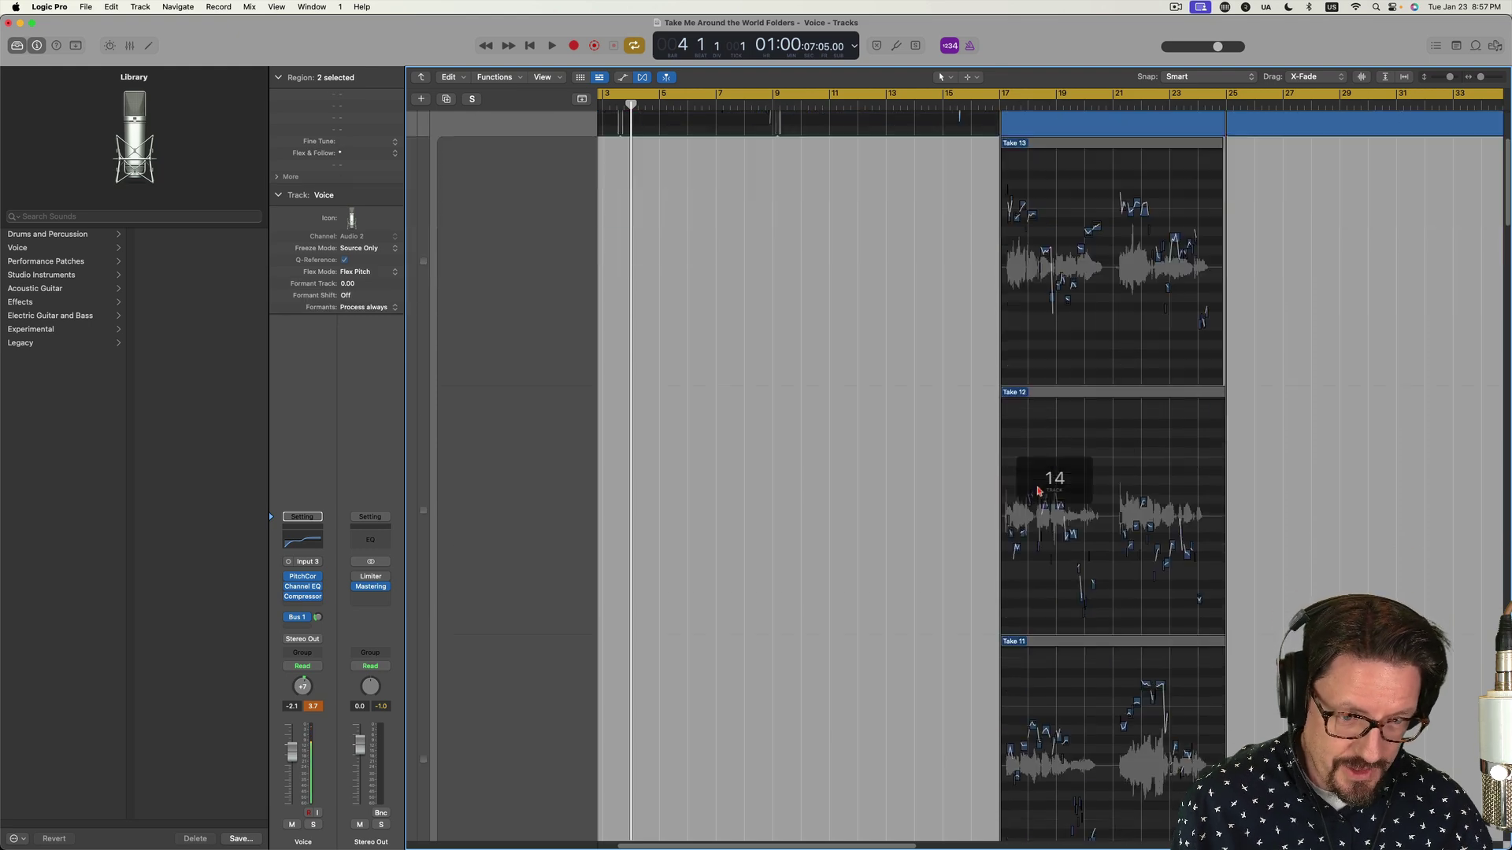
scroll(1068, 382, "down", 8)
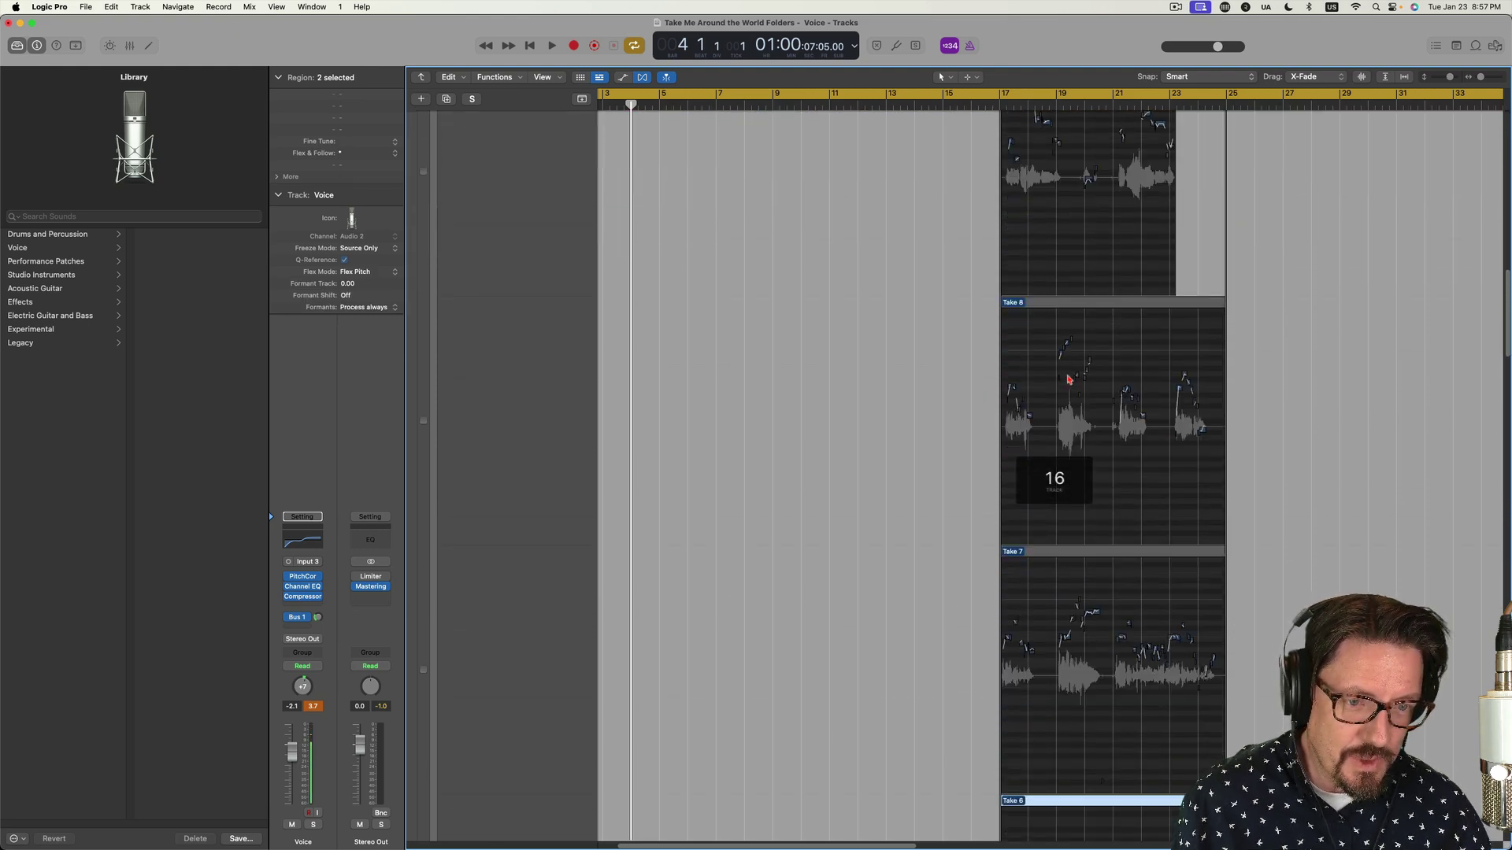
scroll(1068, 380, "up", 12)
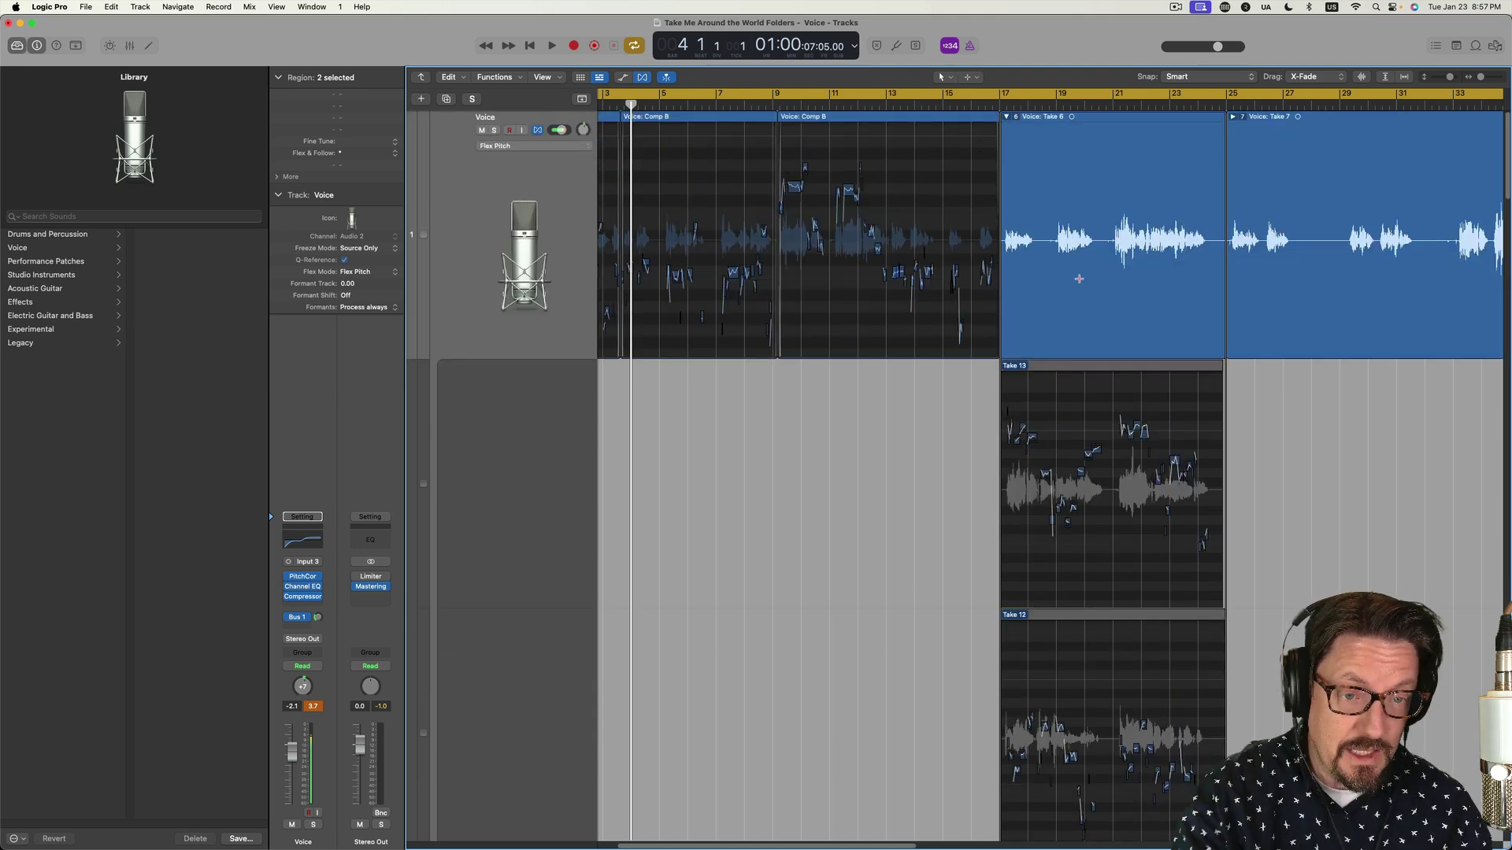
scroll(1079, 279, "down", 12)
scroll(1084, 288, "down", 5)
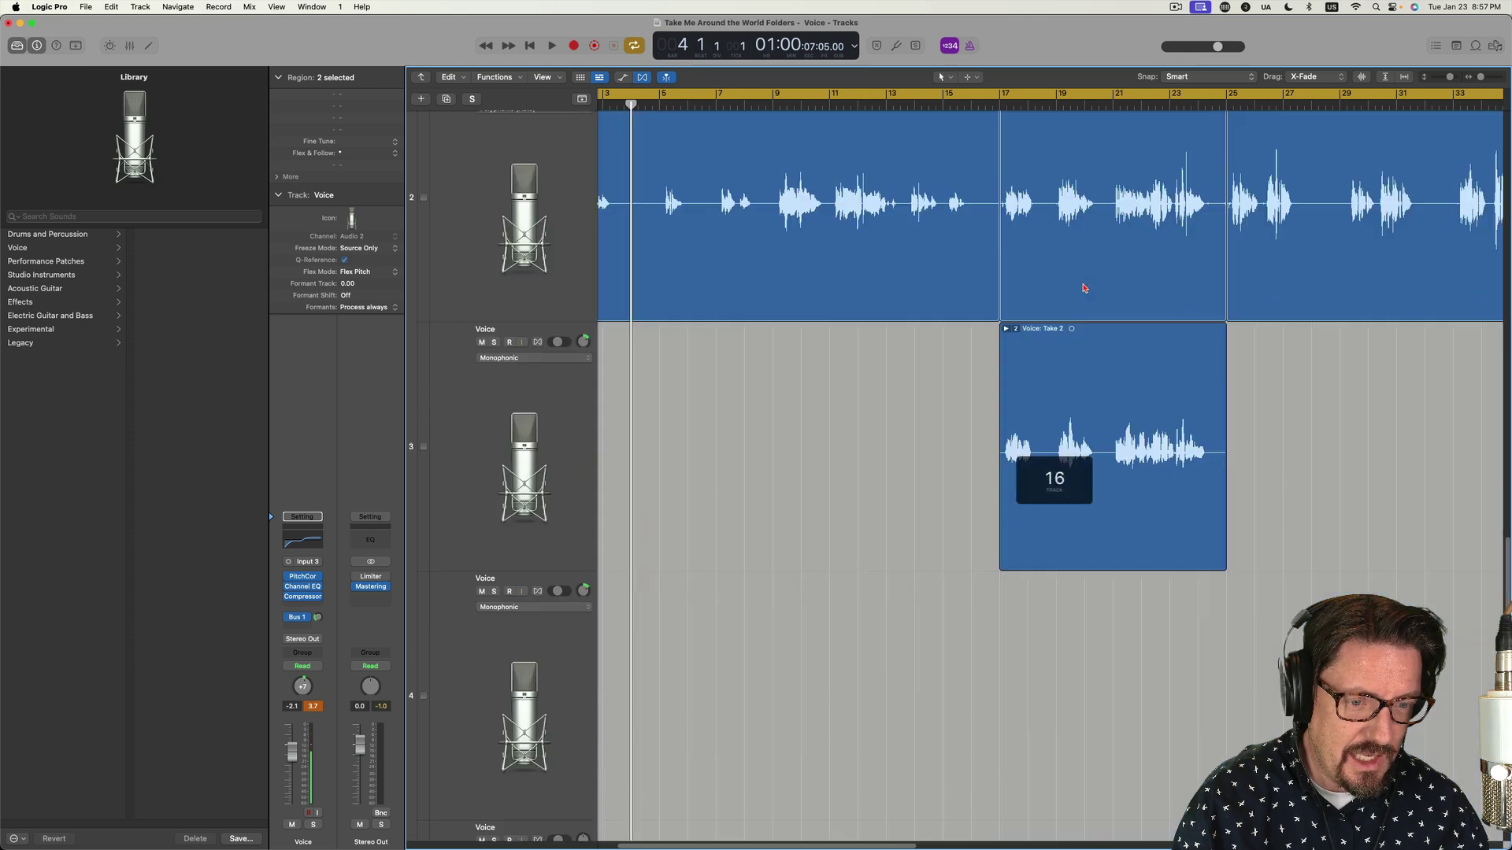
scroll(1083, 289, "up", 15)
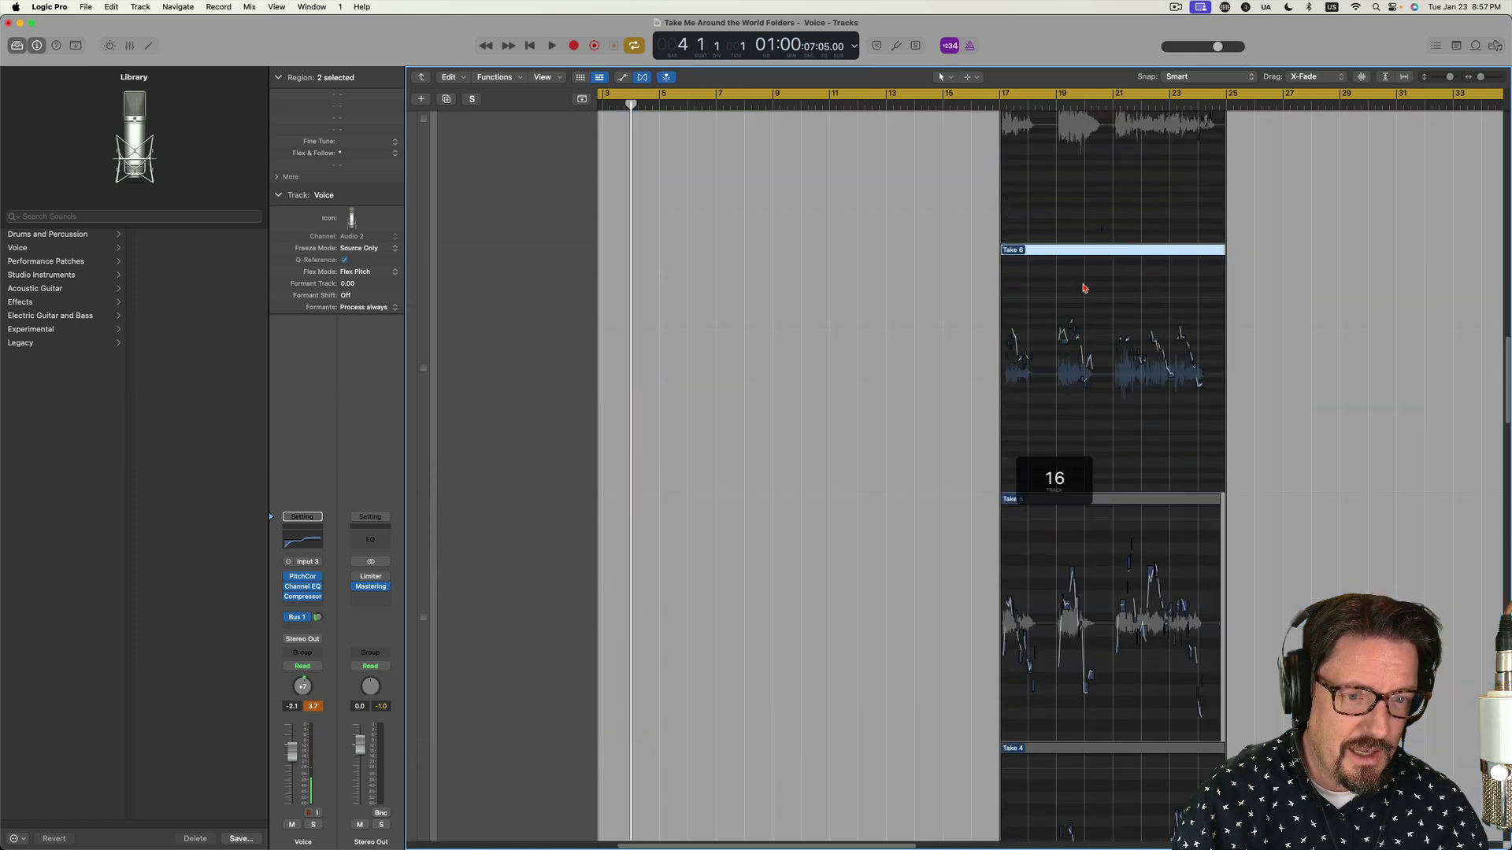
scroll(1083, 288, "up", 2)
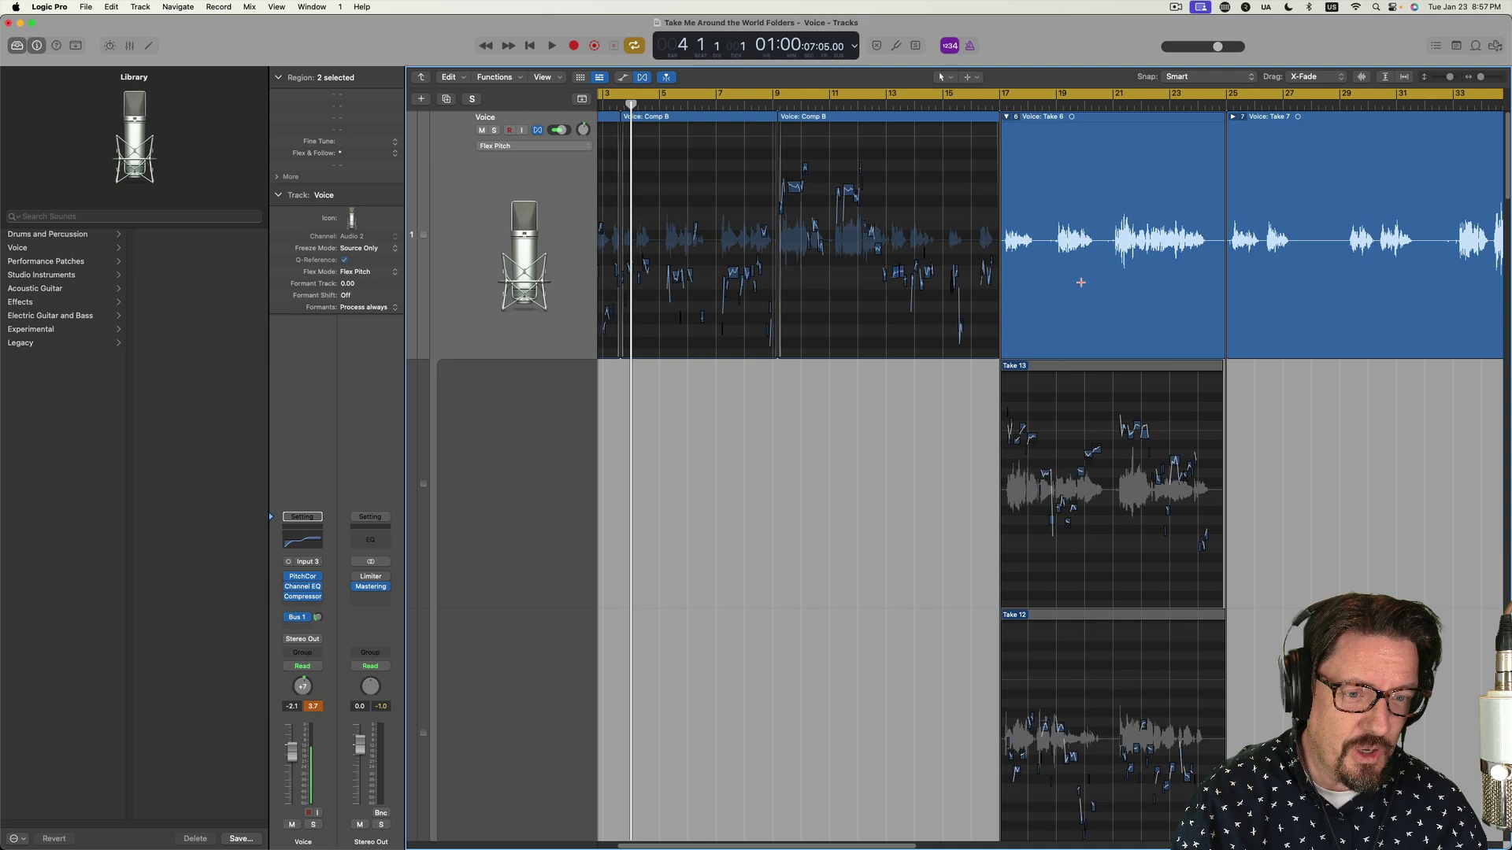
left_click(1007, 118)
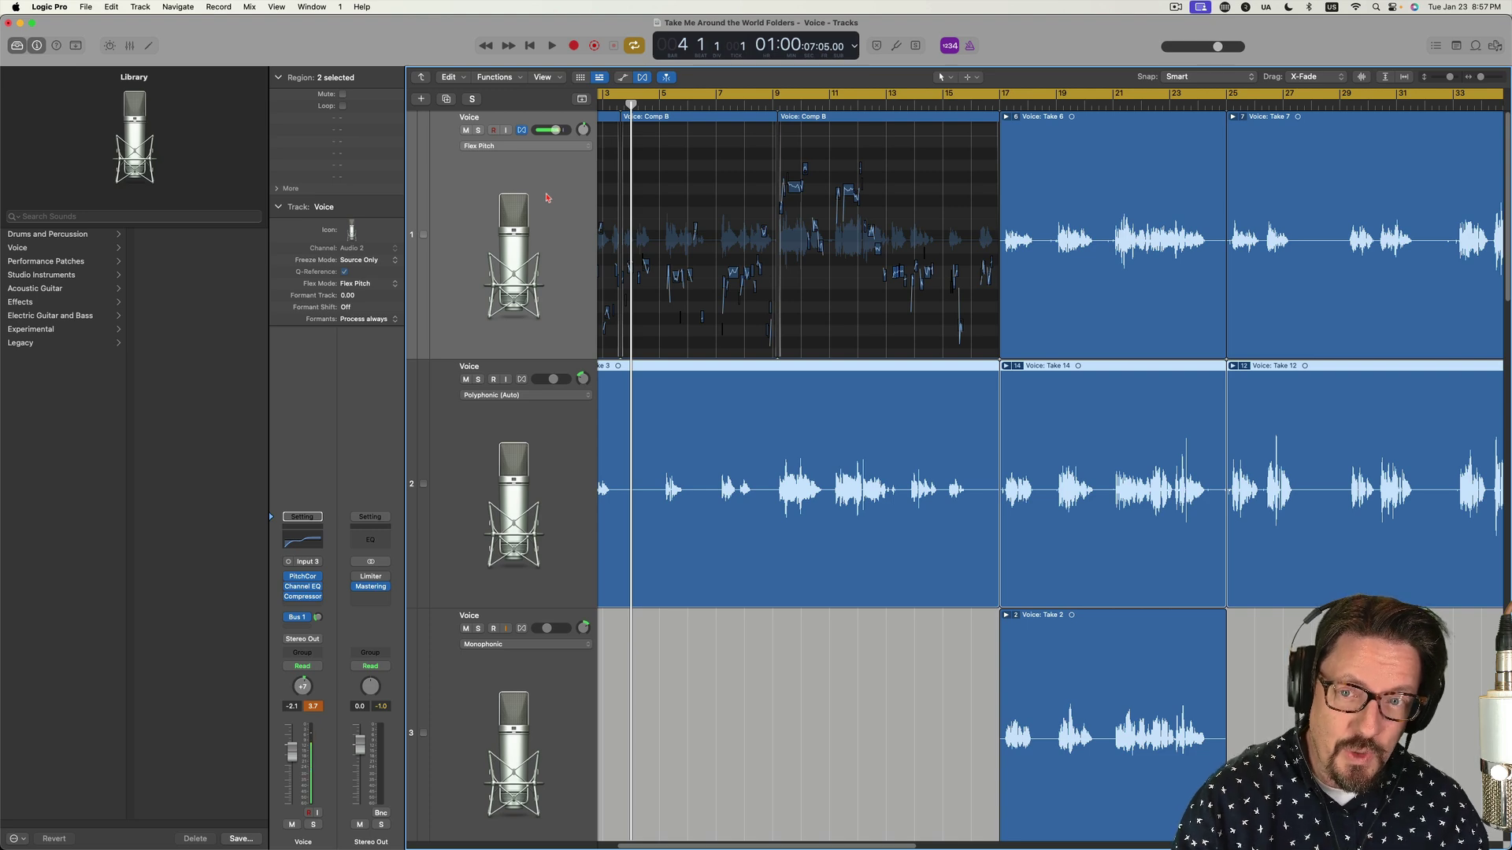
Enable Track Alternatives in the track header components
right_click(547, 198)
left_click(547, 198)
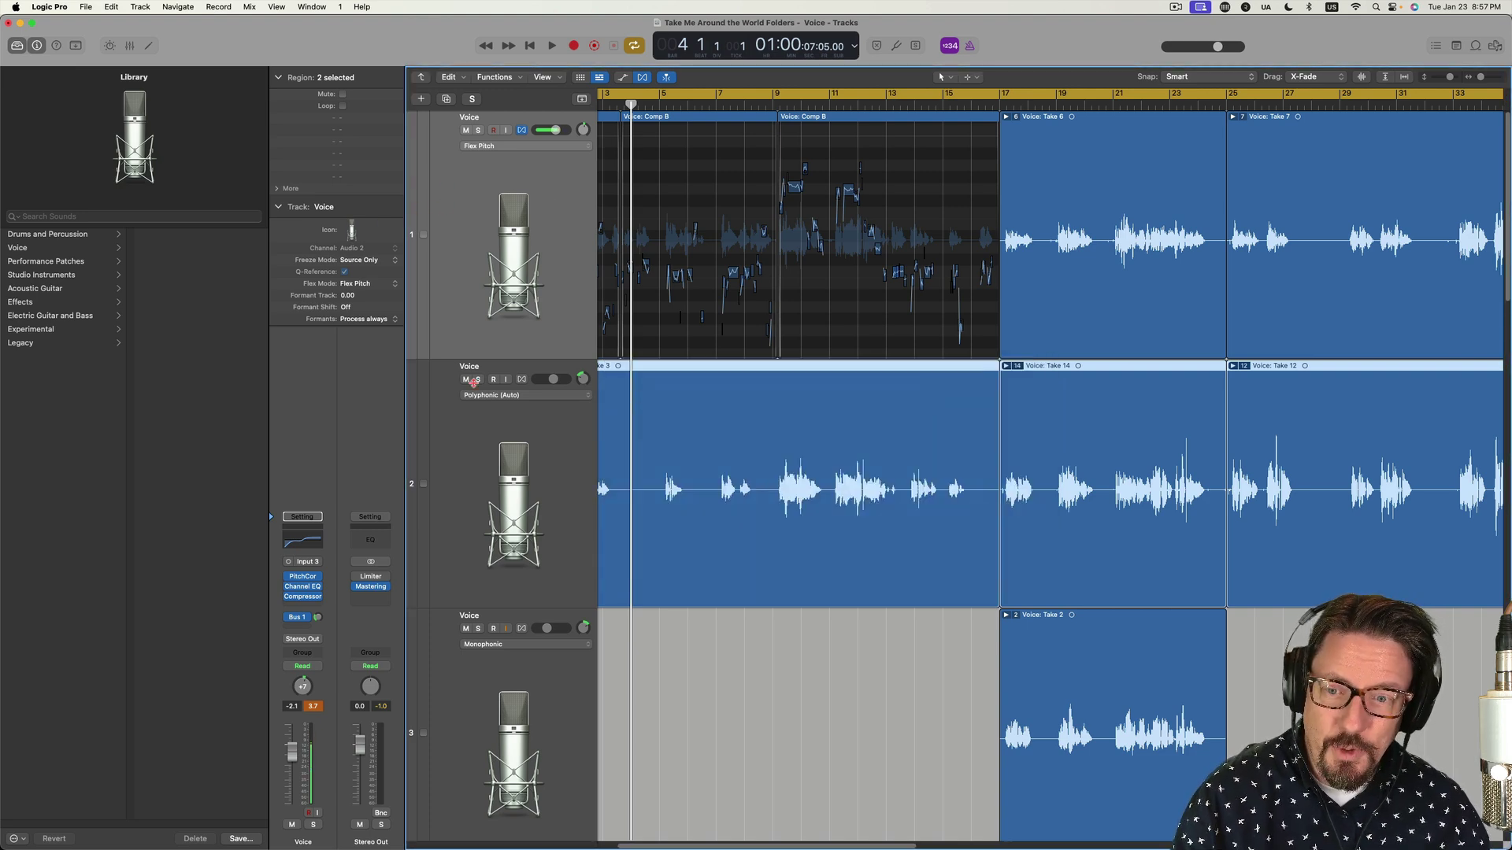
right_click(471, 429)
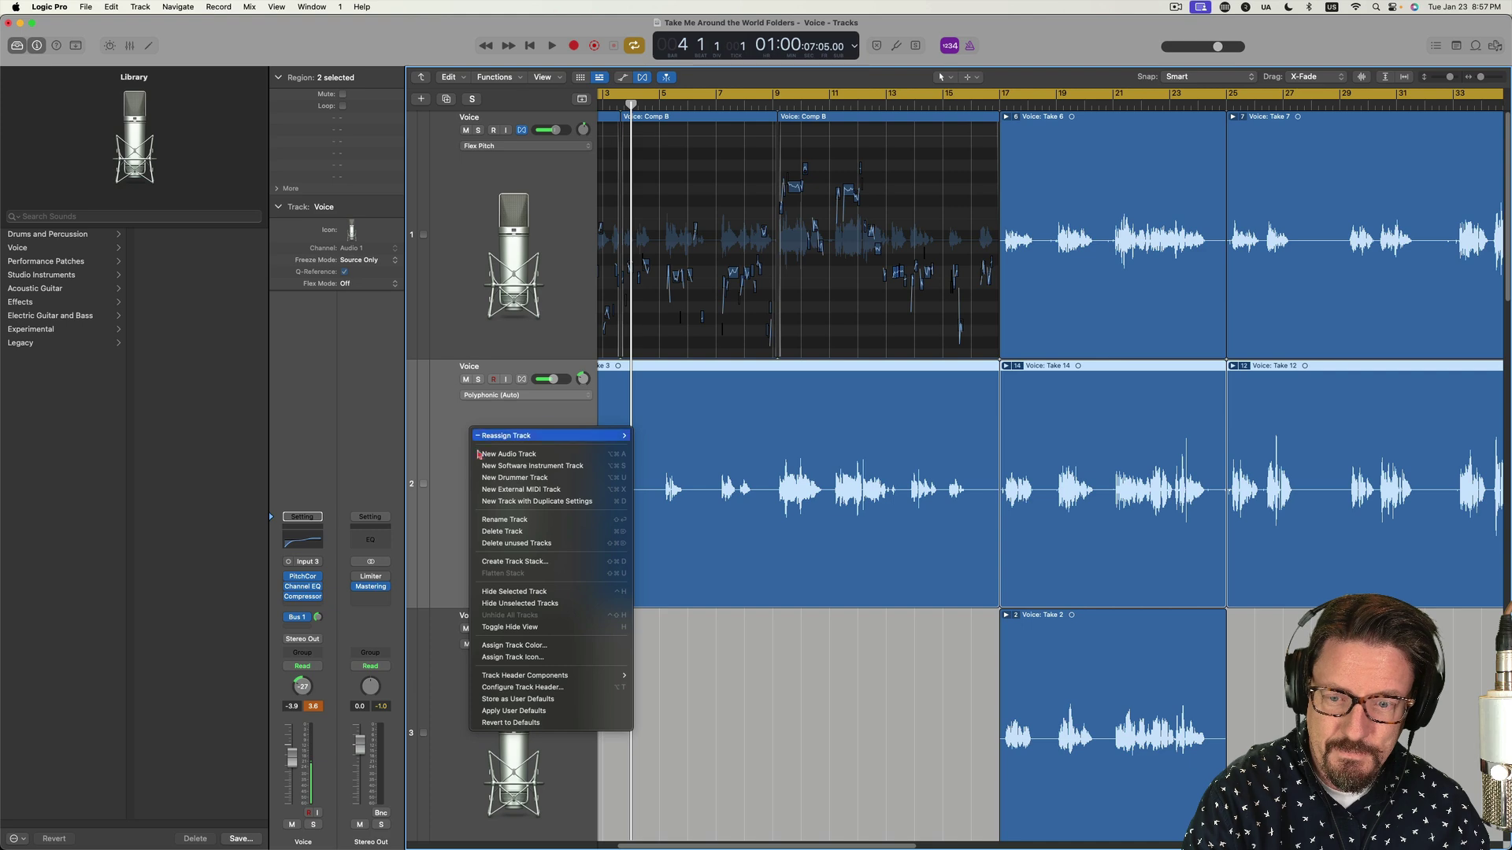
mouse_move(559, 676)
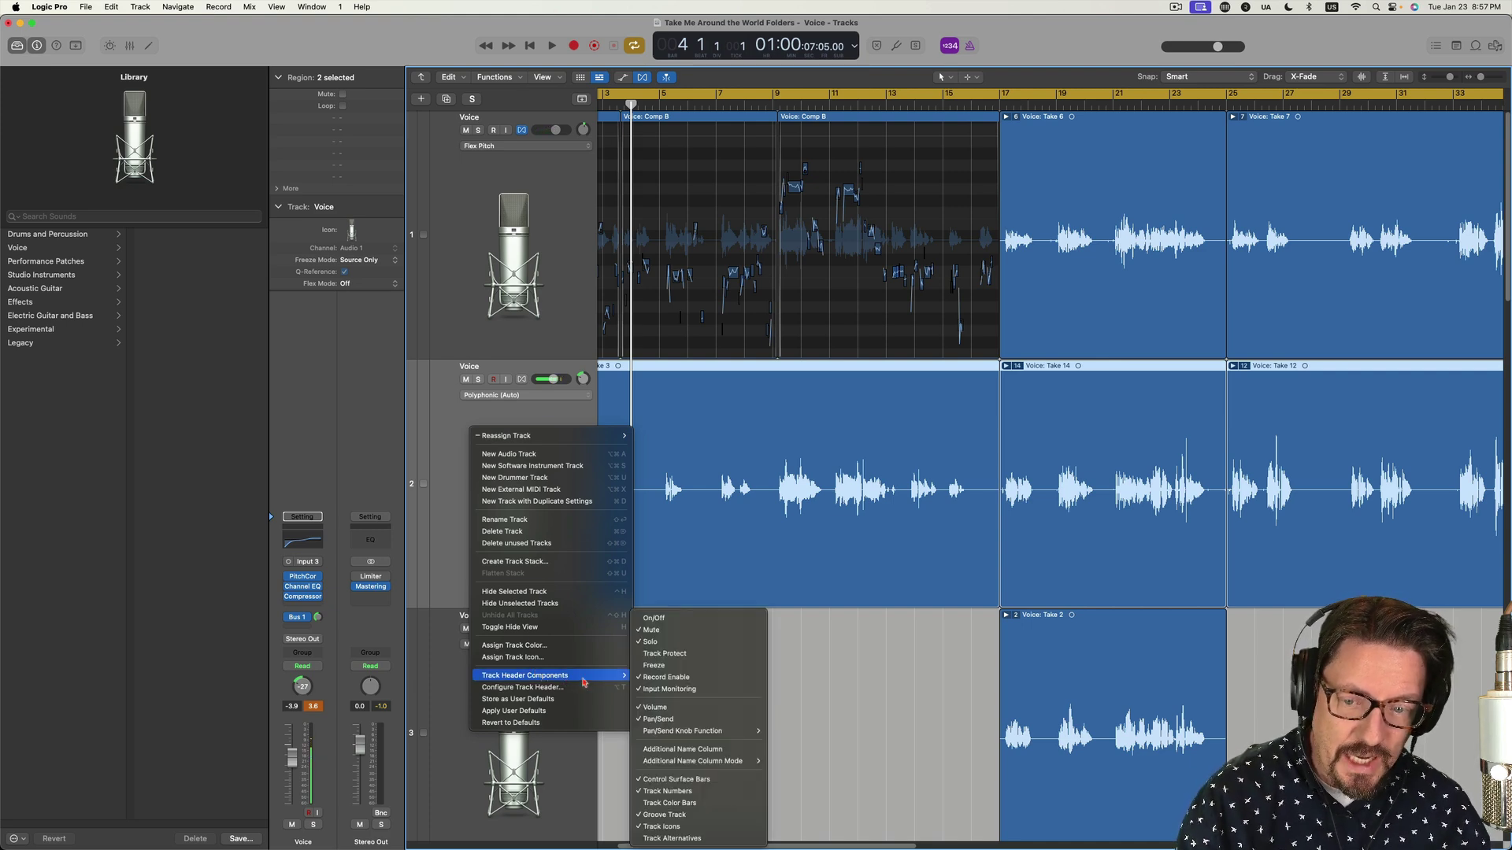
left_click(682, 838)
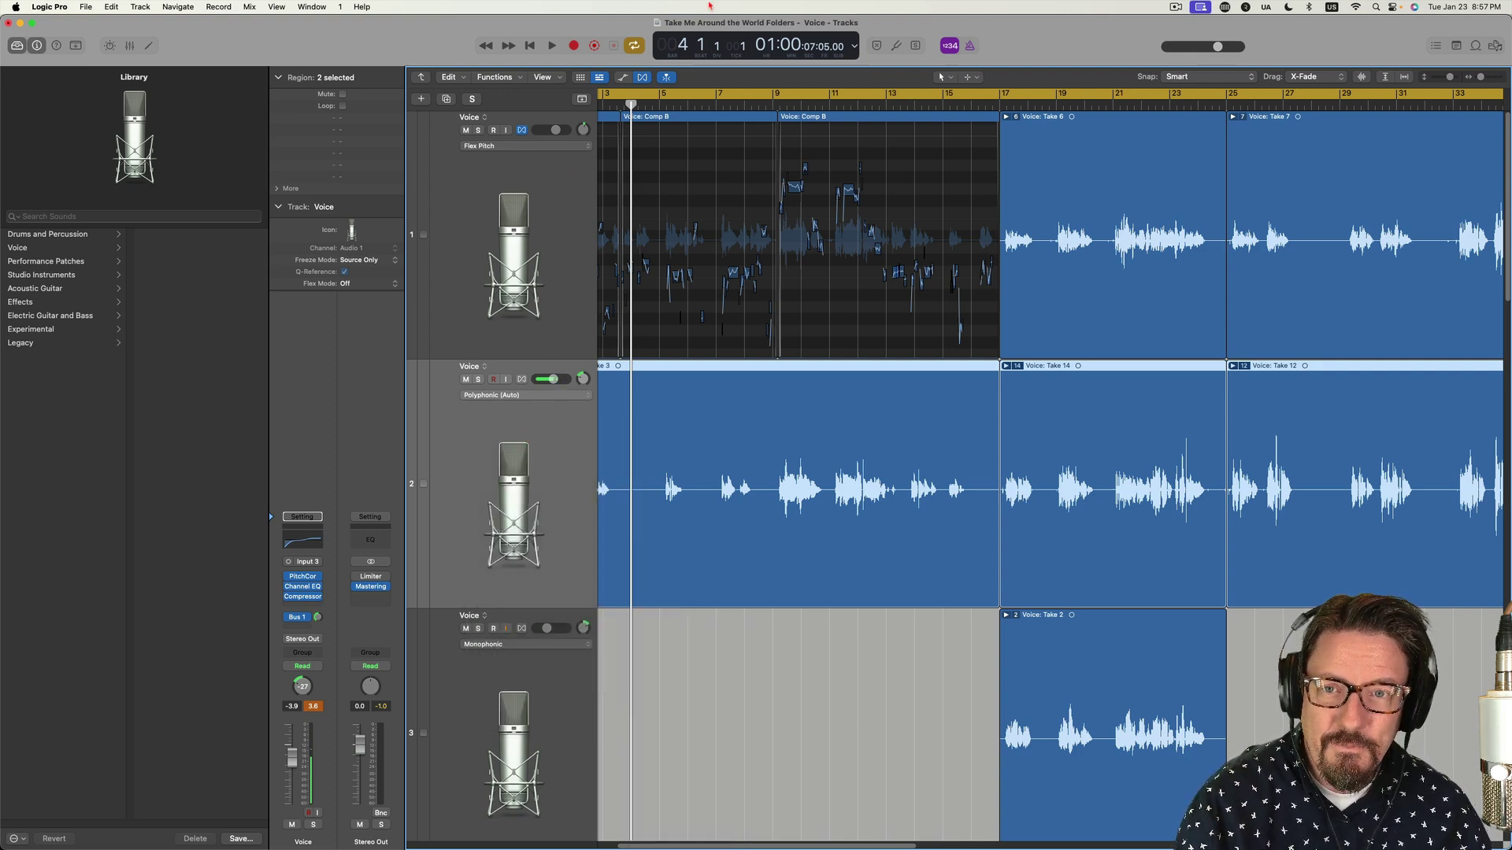
Turn off the Flex display and duplicate the first Voice track's track alternative
left_click(643, 77)
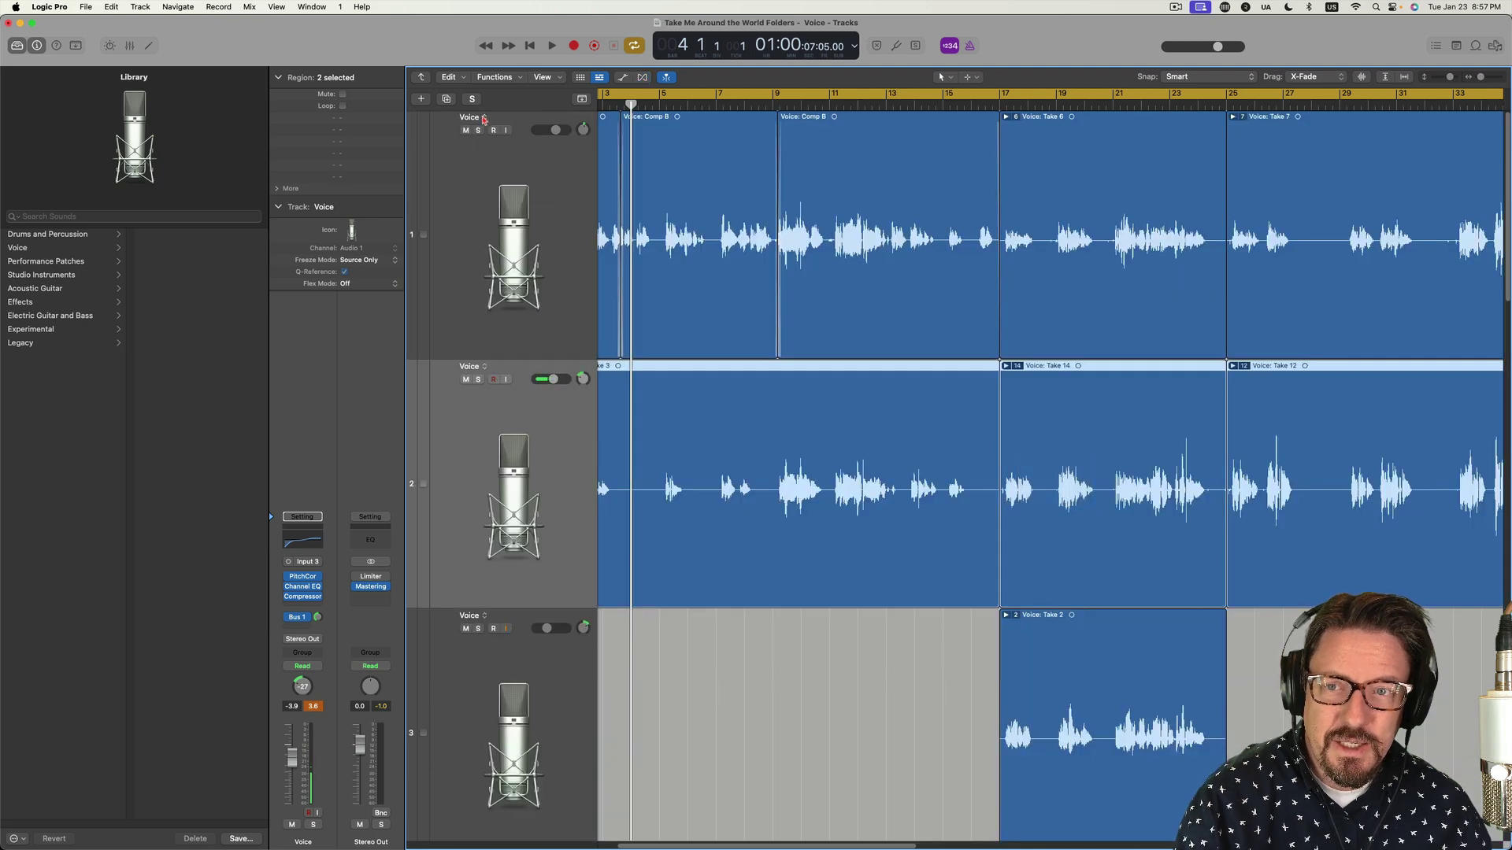
left_click(484, 118)
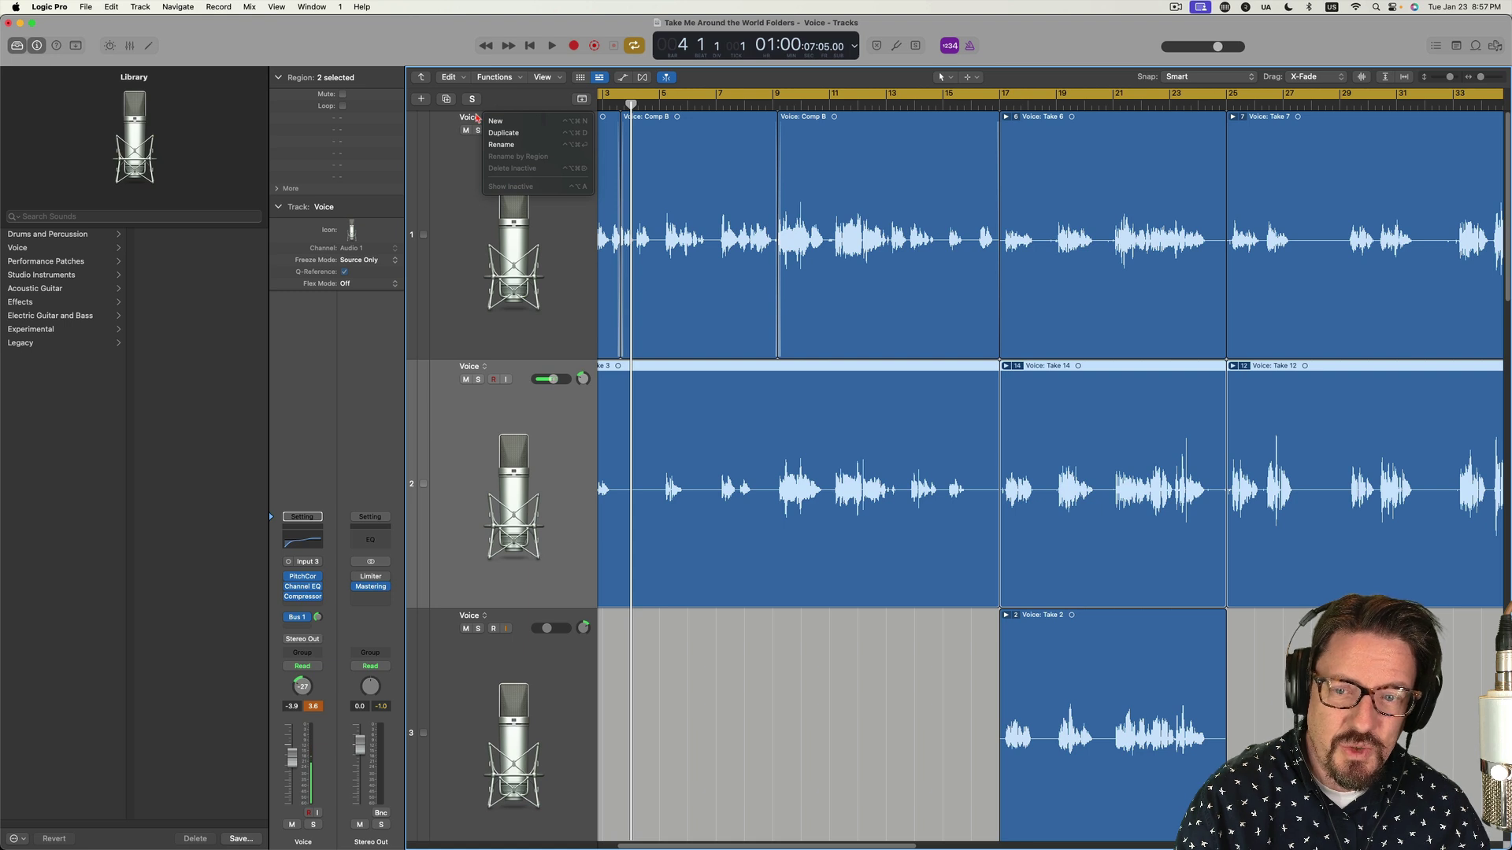
left_click(481, 119)
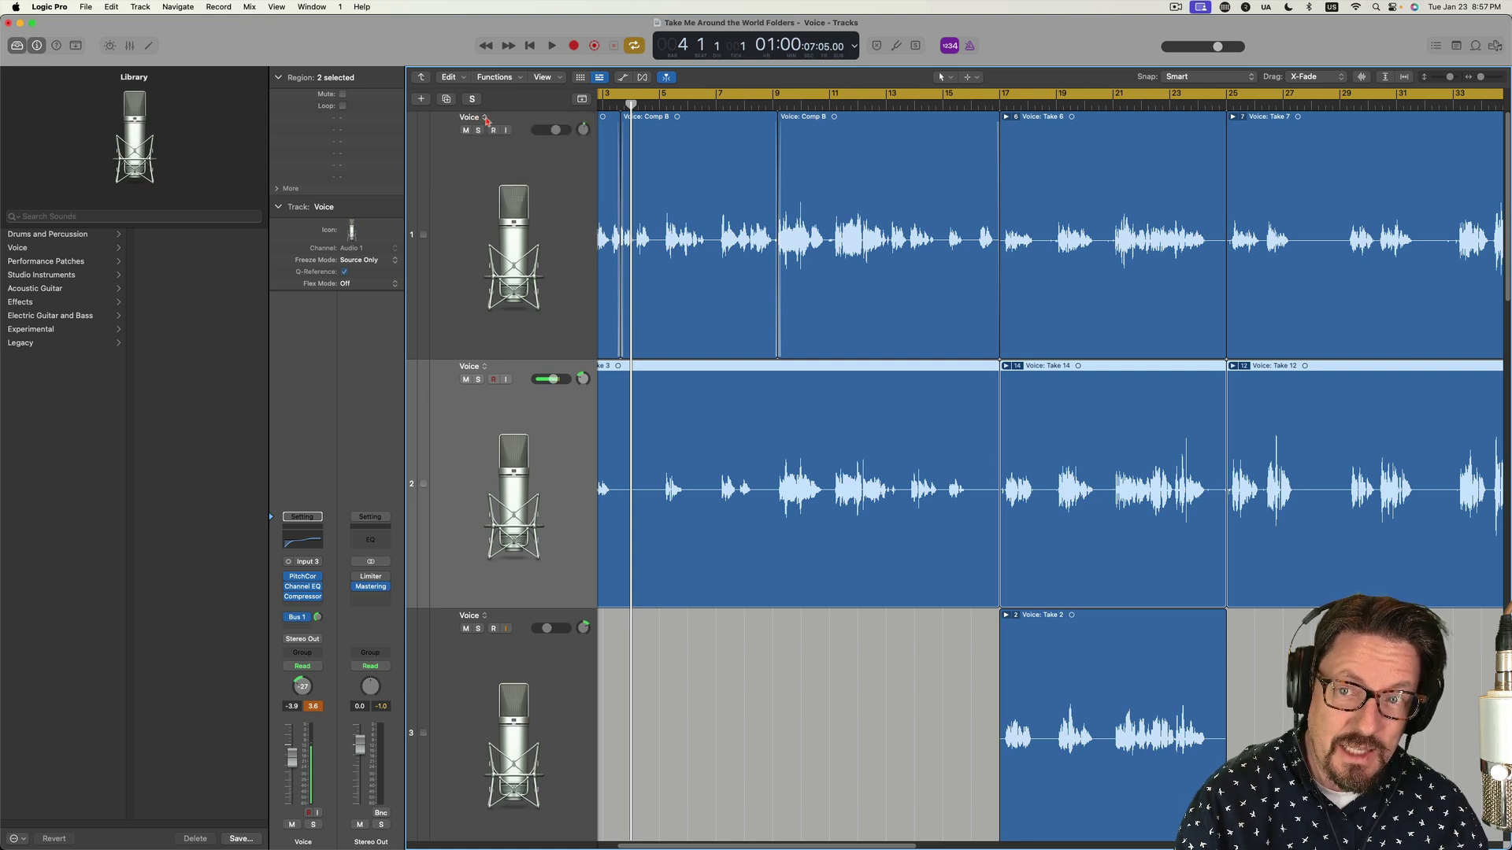
left_click(485, 120)
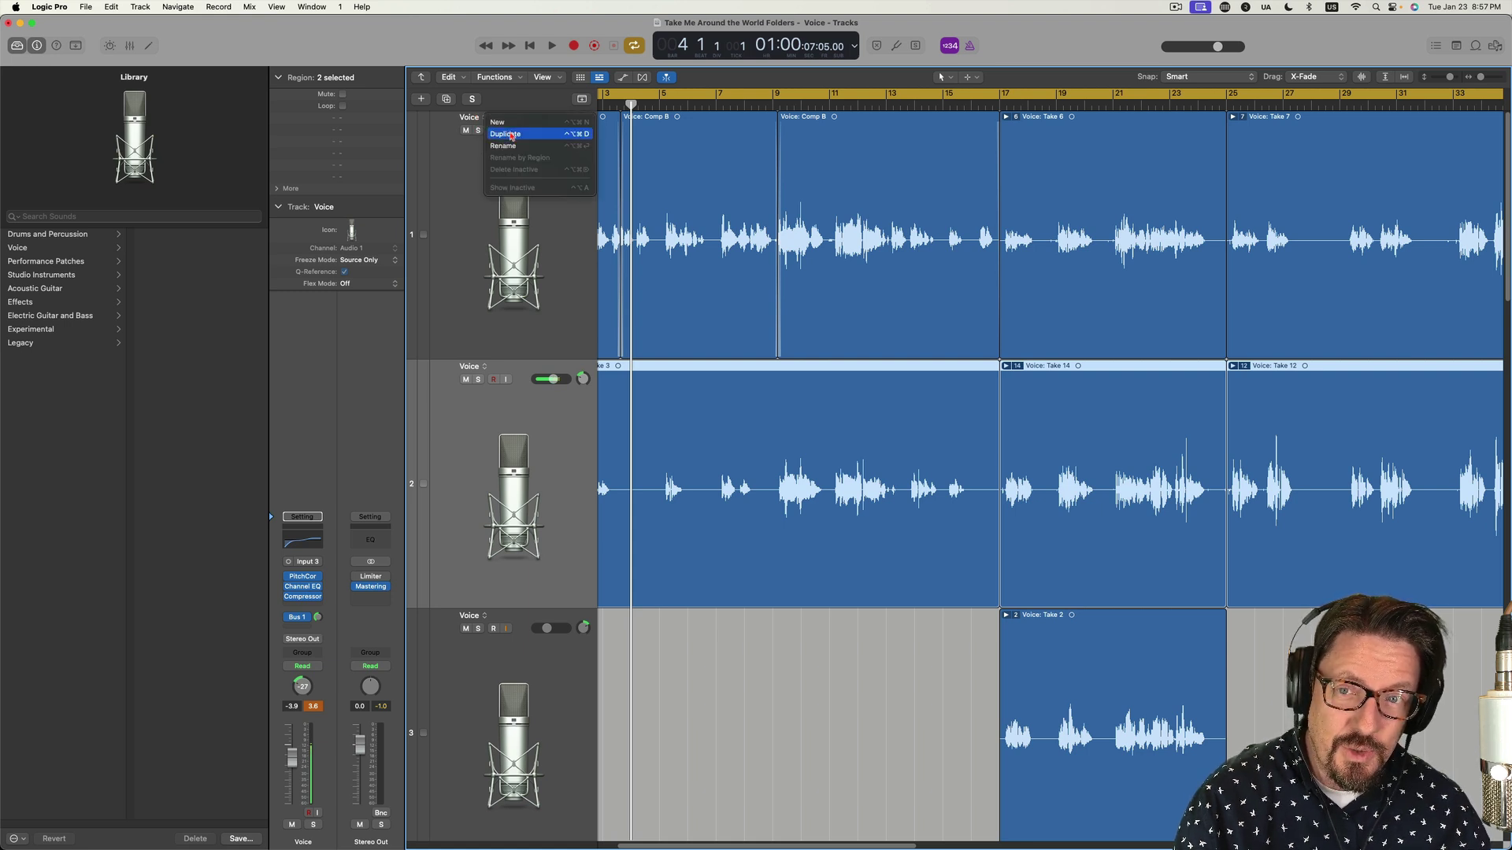
left_click(512, 135)
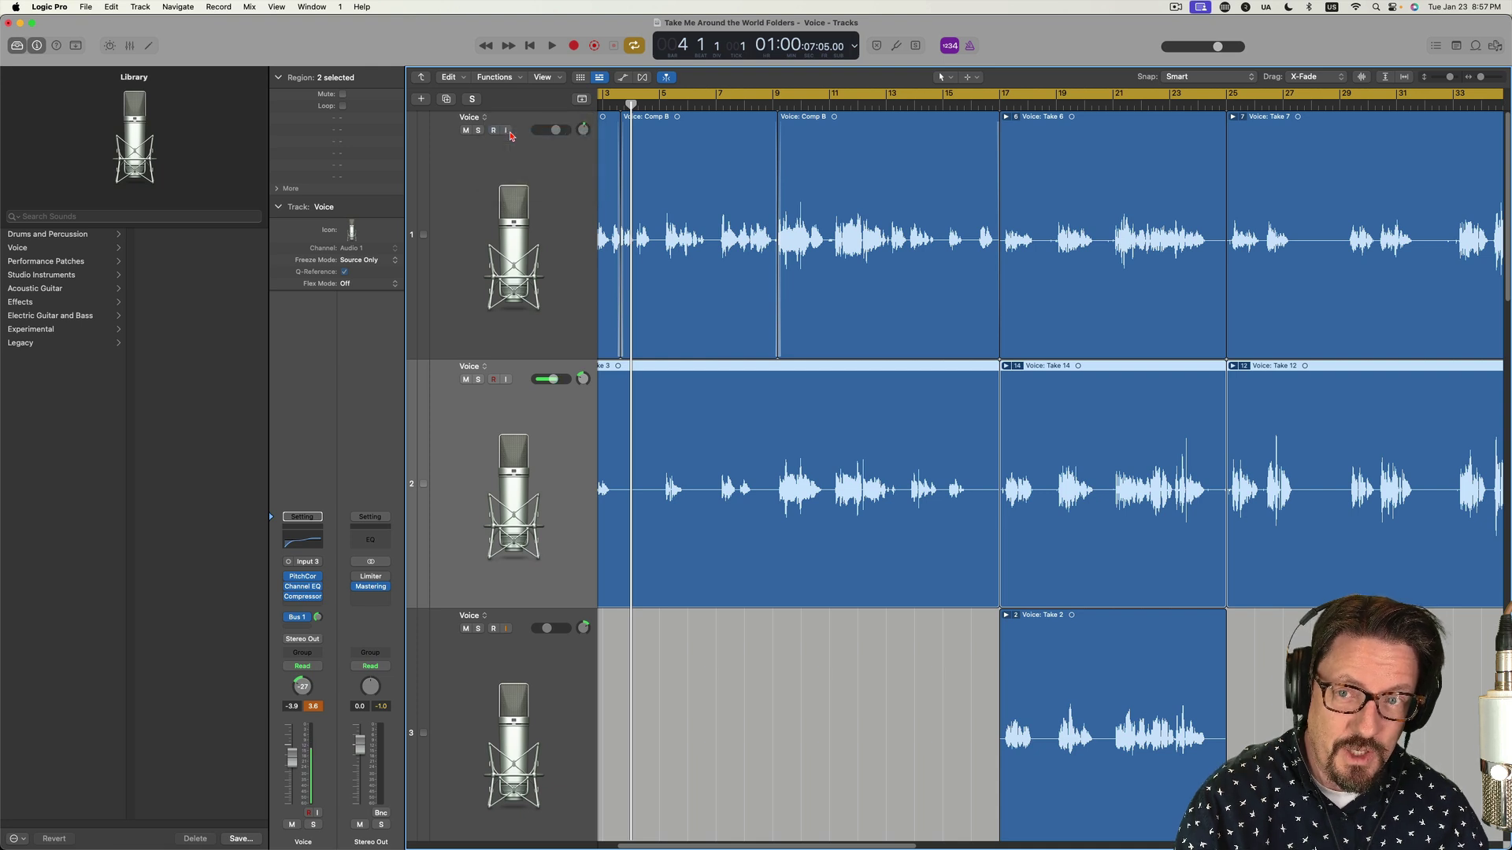
Duplicate the second Voice track's track alternative, and check the list of alternatives on the first Voice track
left_click(483, 369)
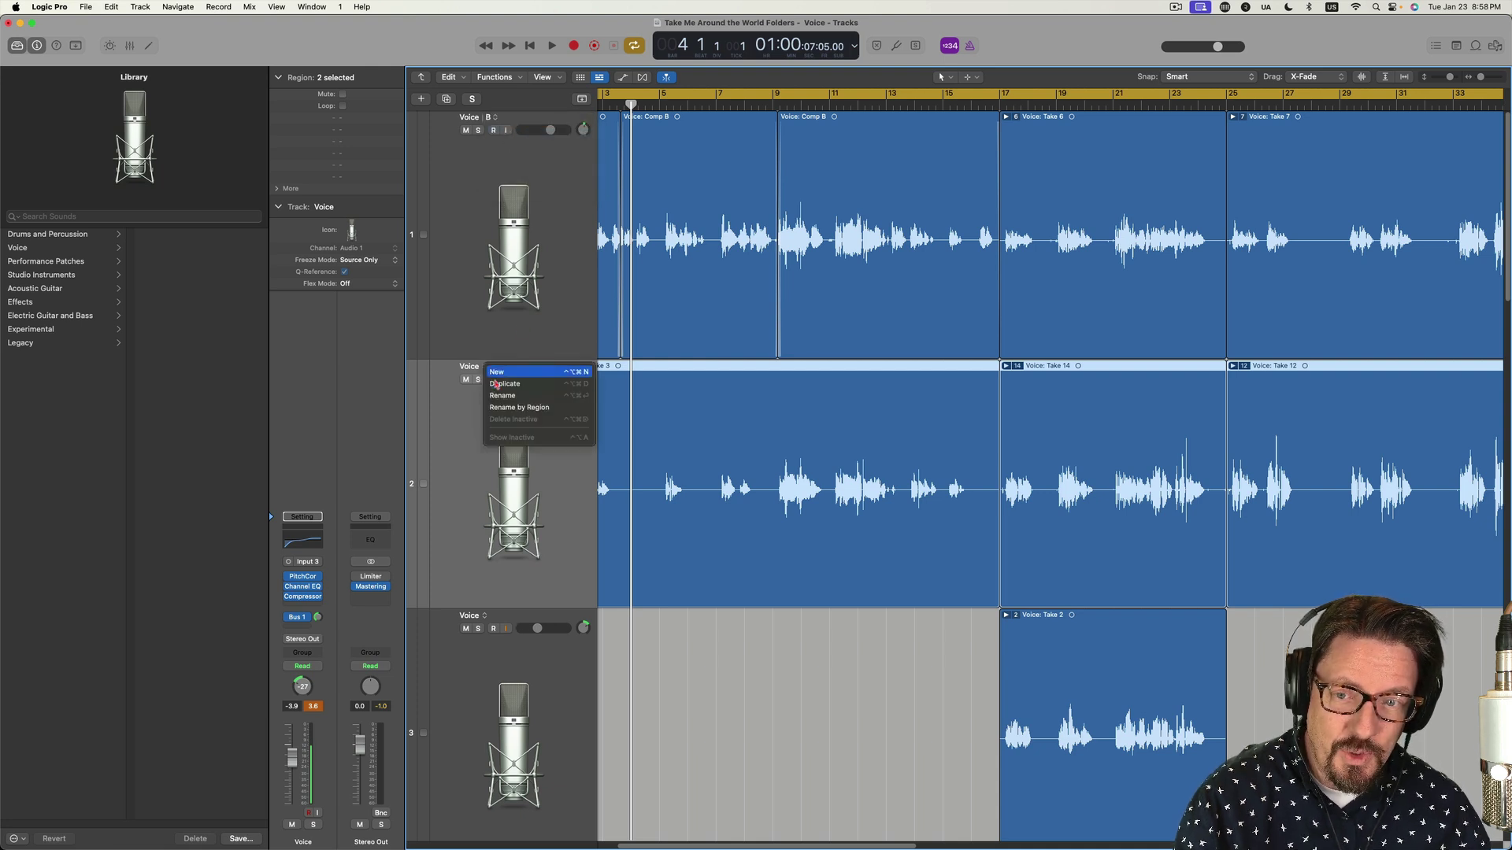
left_click(497, 386)
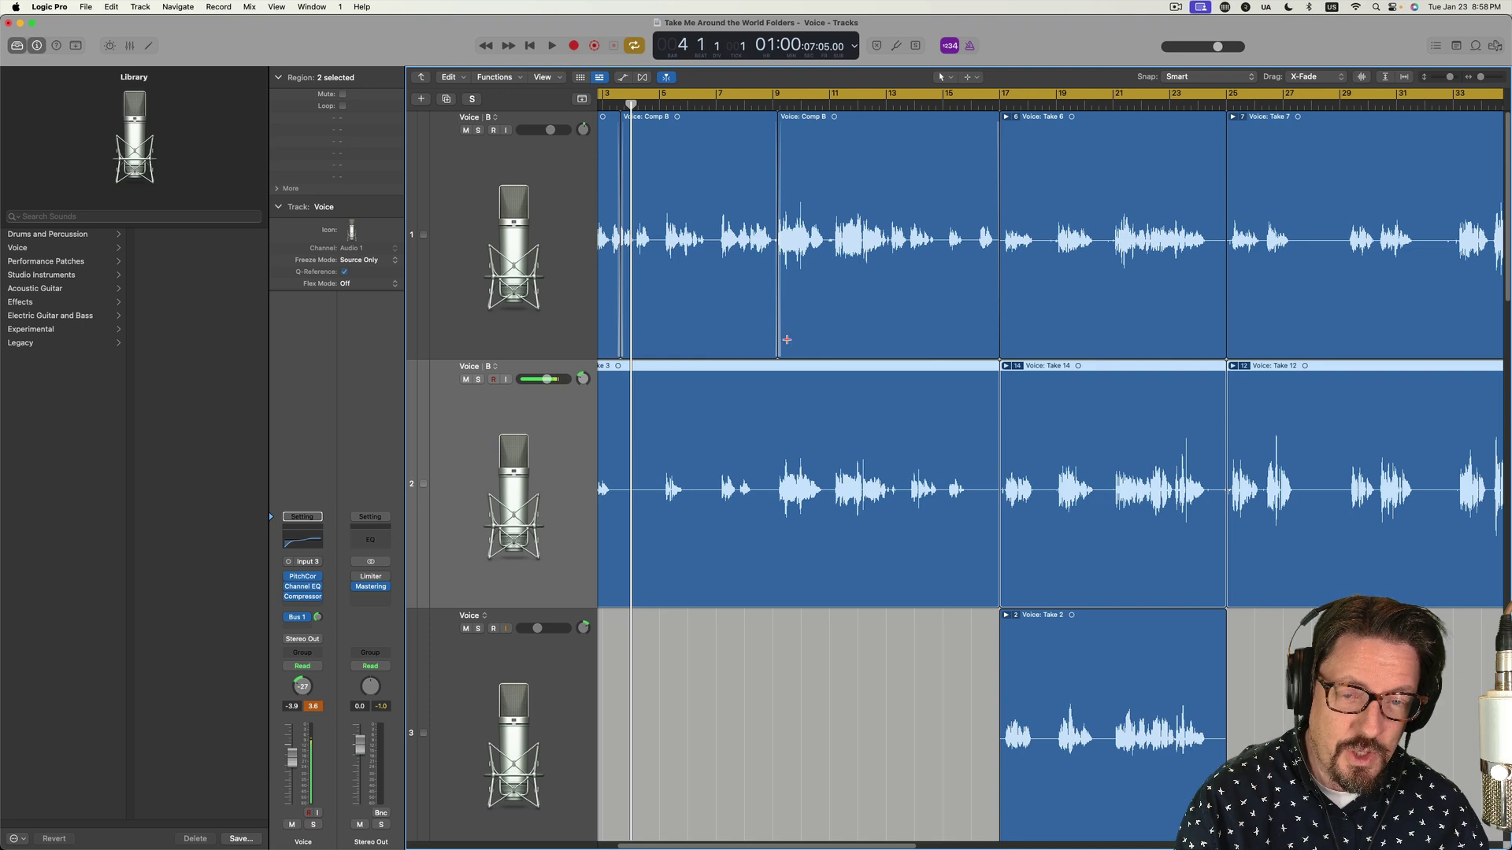
left_click(495, 117)
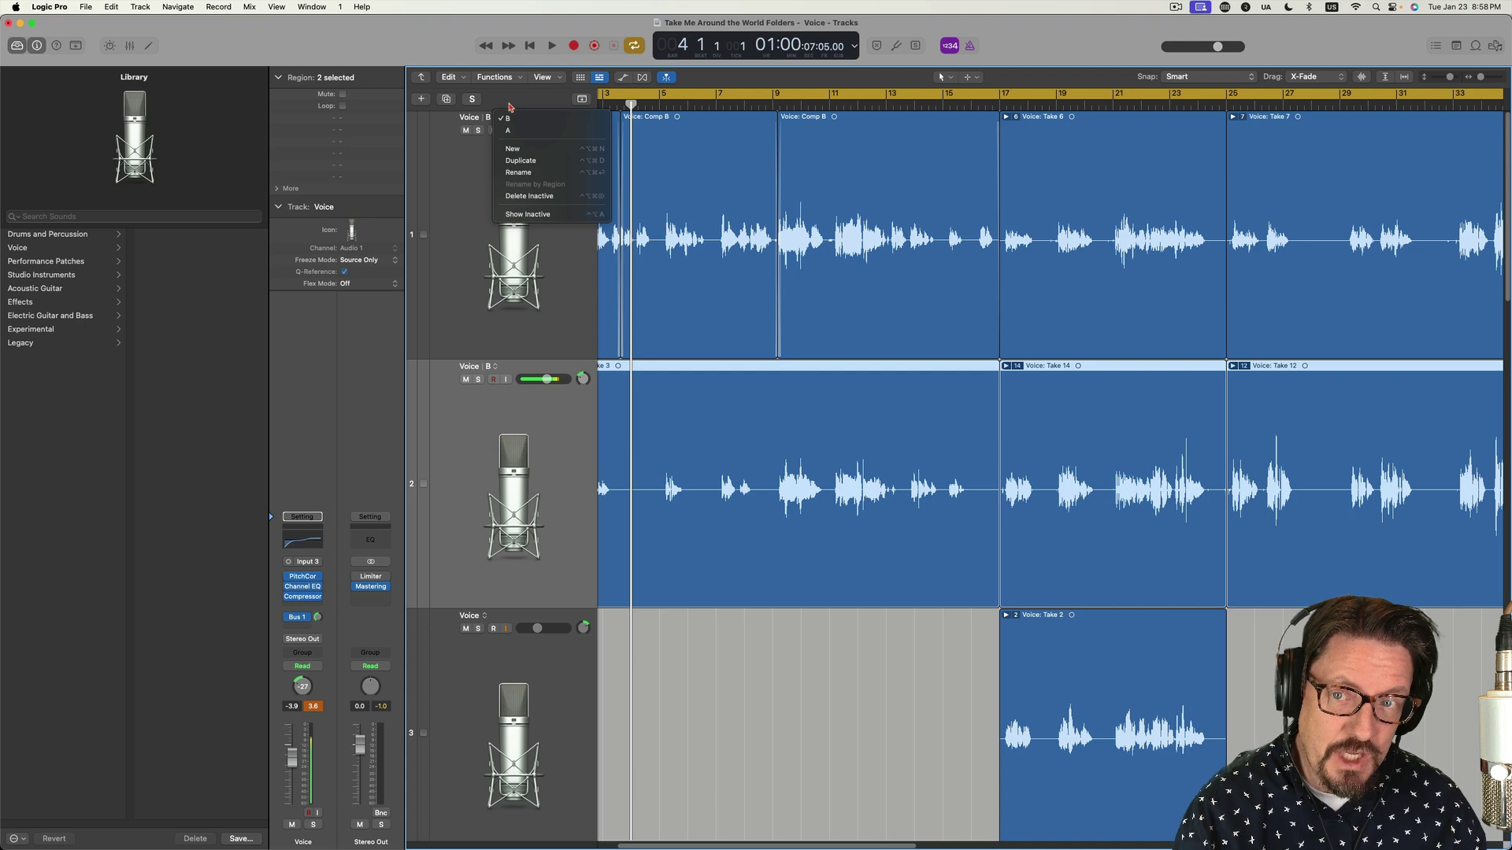
left_click(509, 107)
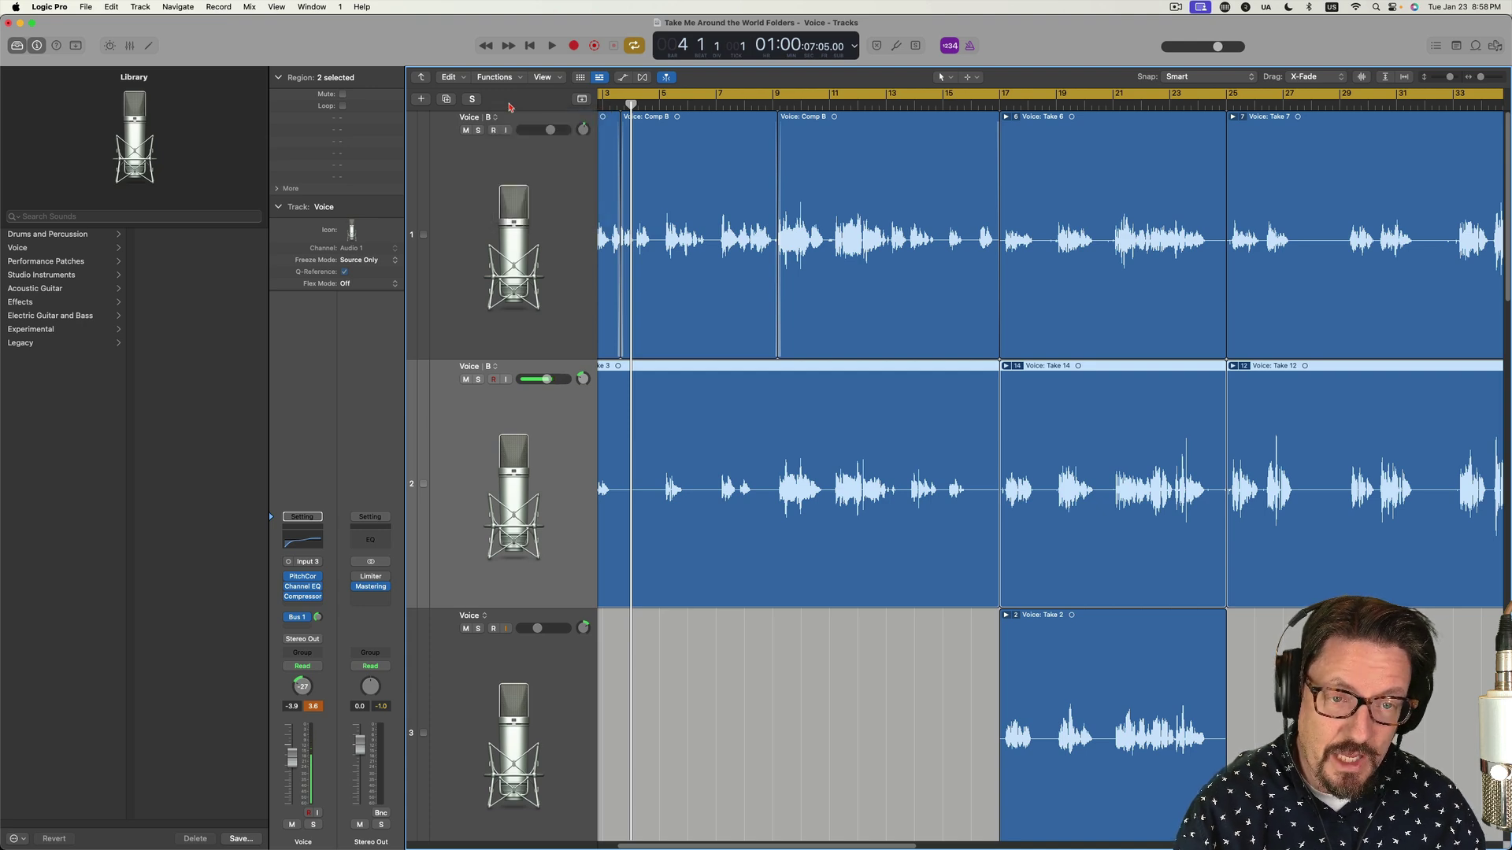
Flatten the take folders starting at bars 17, 25 and 41 on the first Voice track
left_click(1015, 117)
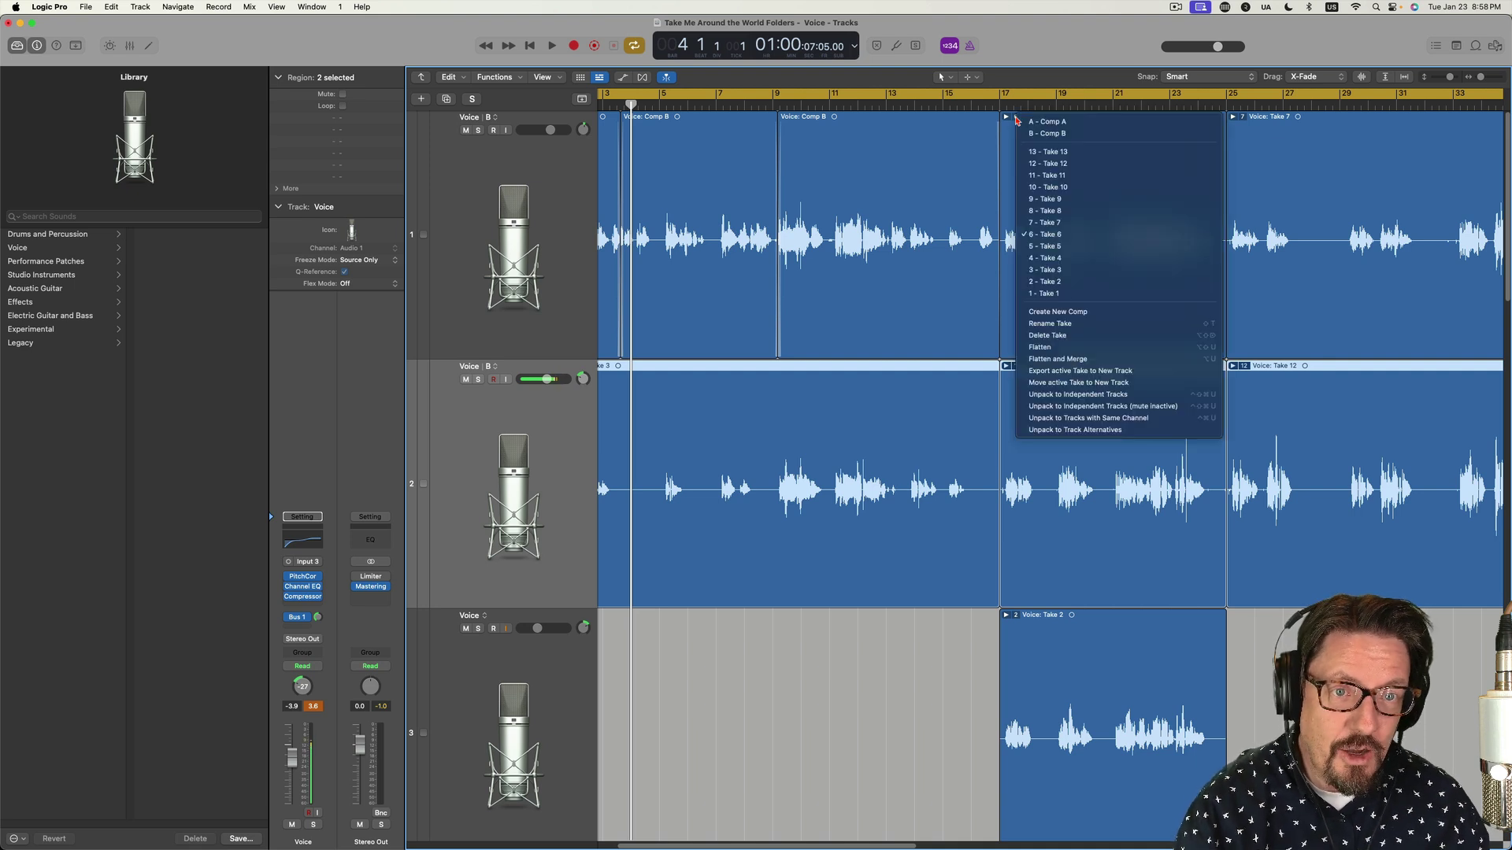
left_click(1050, 347)
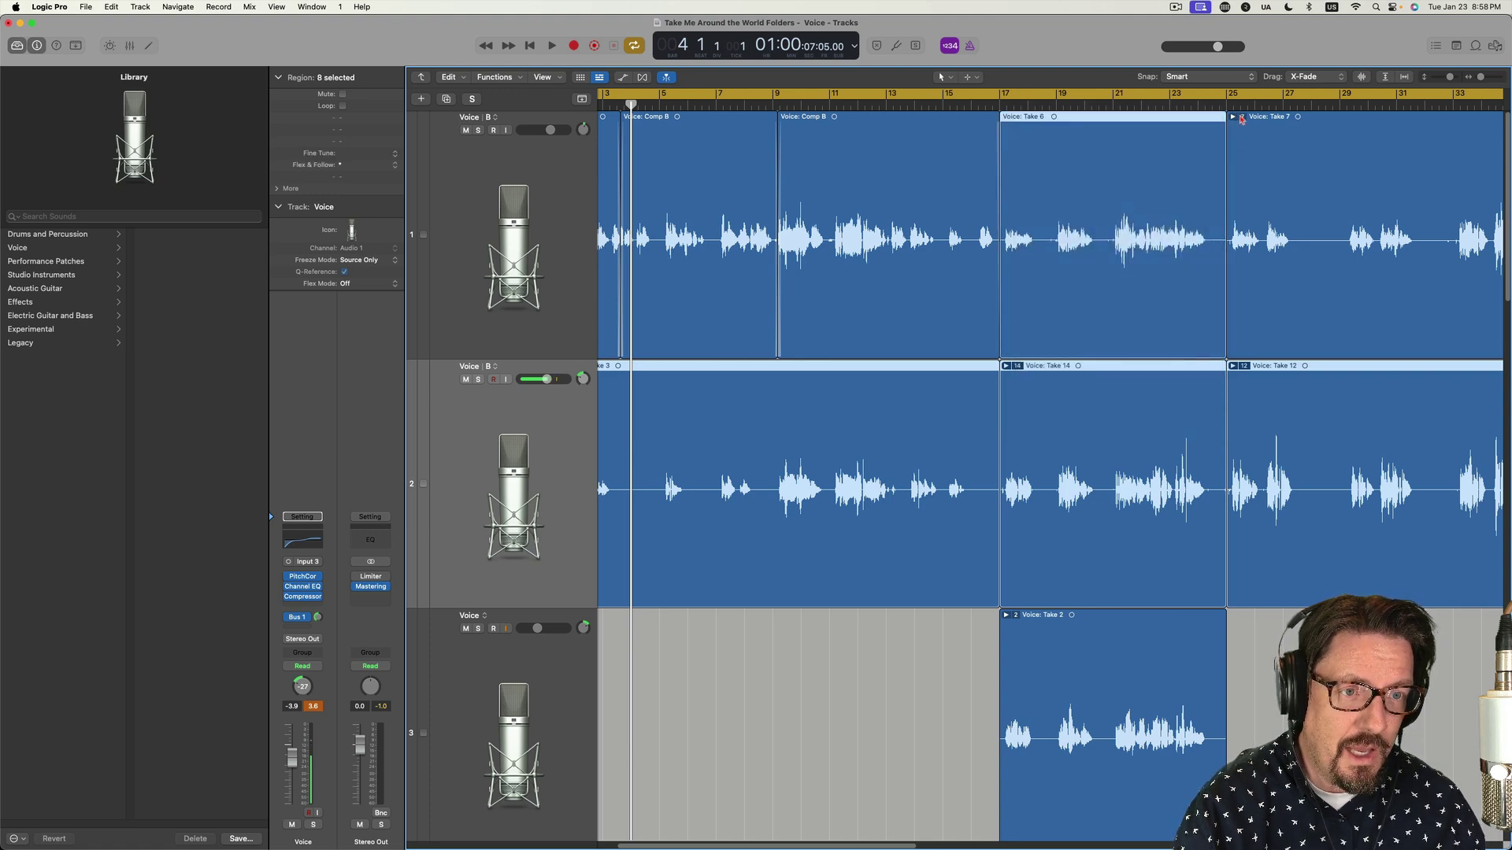
left_click(1242, 119)
left_click(1338, 253)
scroll(1216, 235, "right", 5)
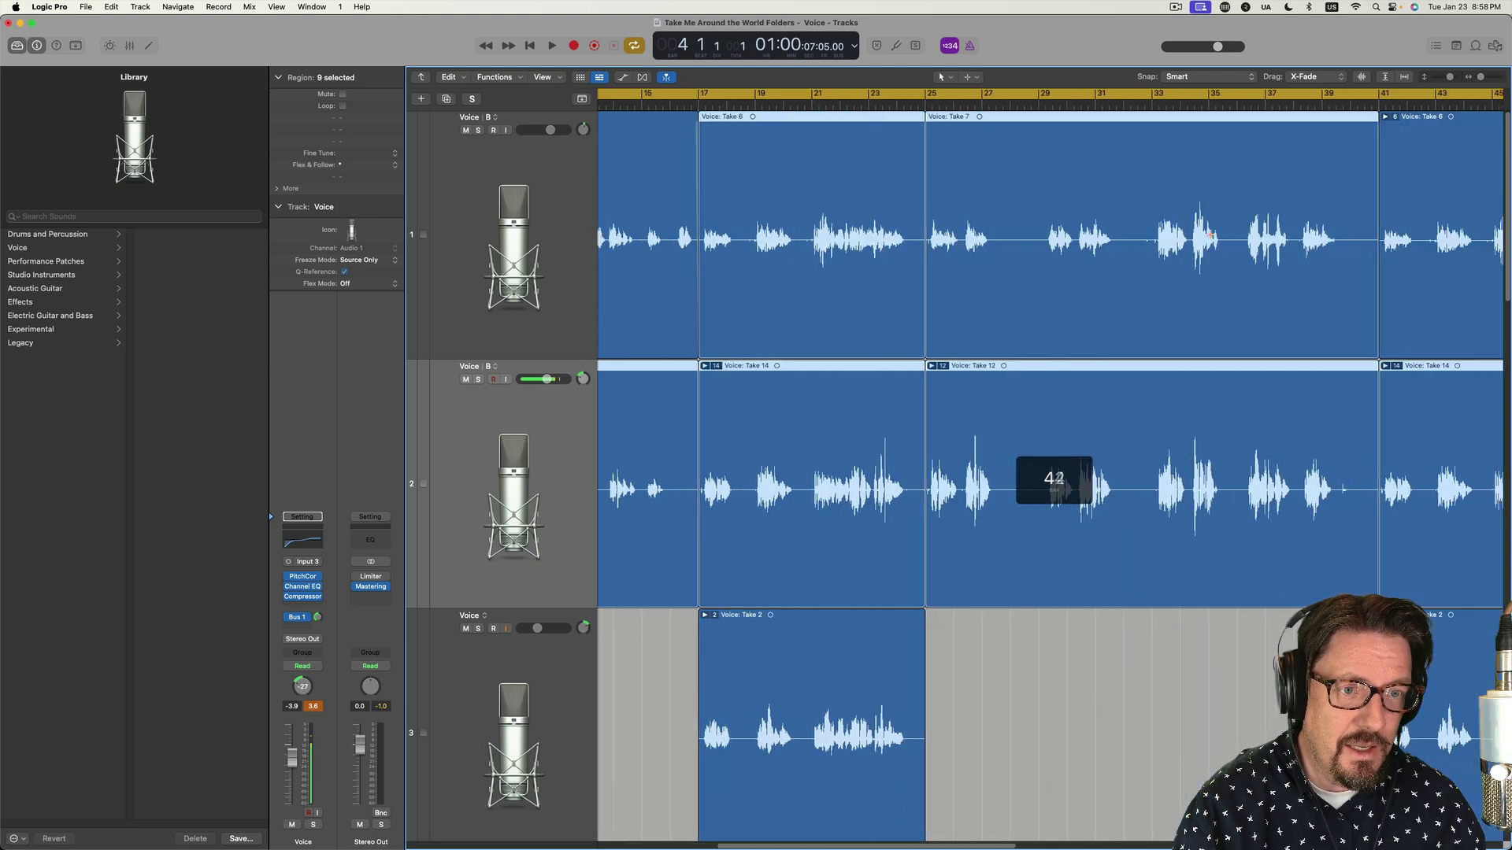
scroll(1215, 235, "right", 5)
left_click(1103, 119)
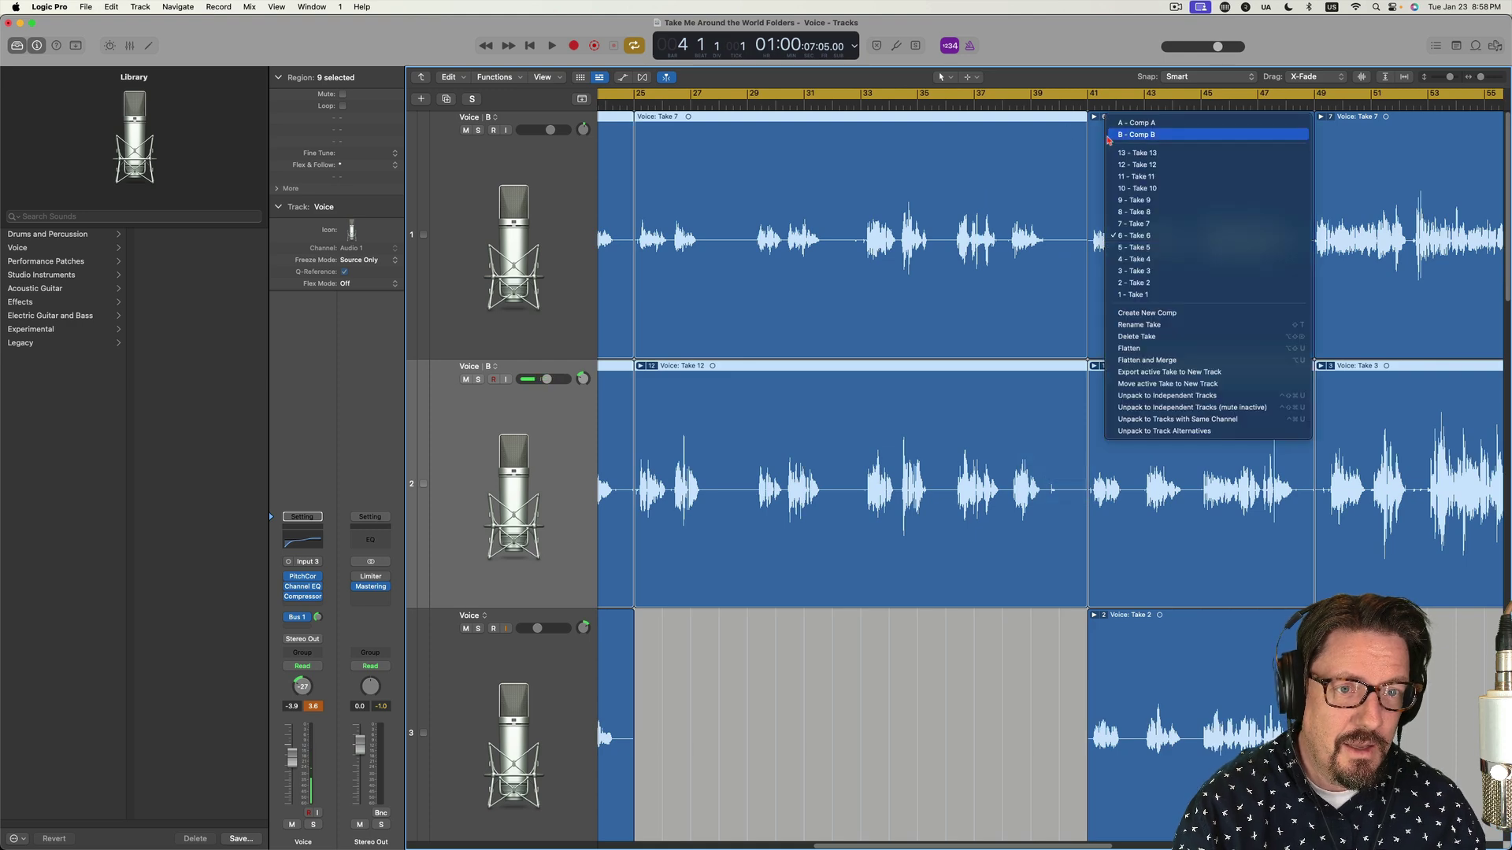
left_click(1137, 348)
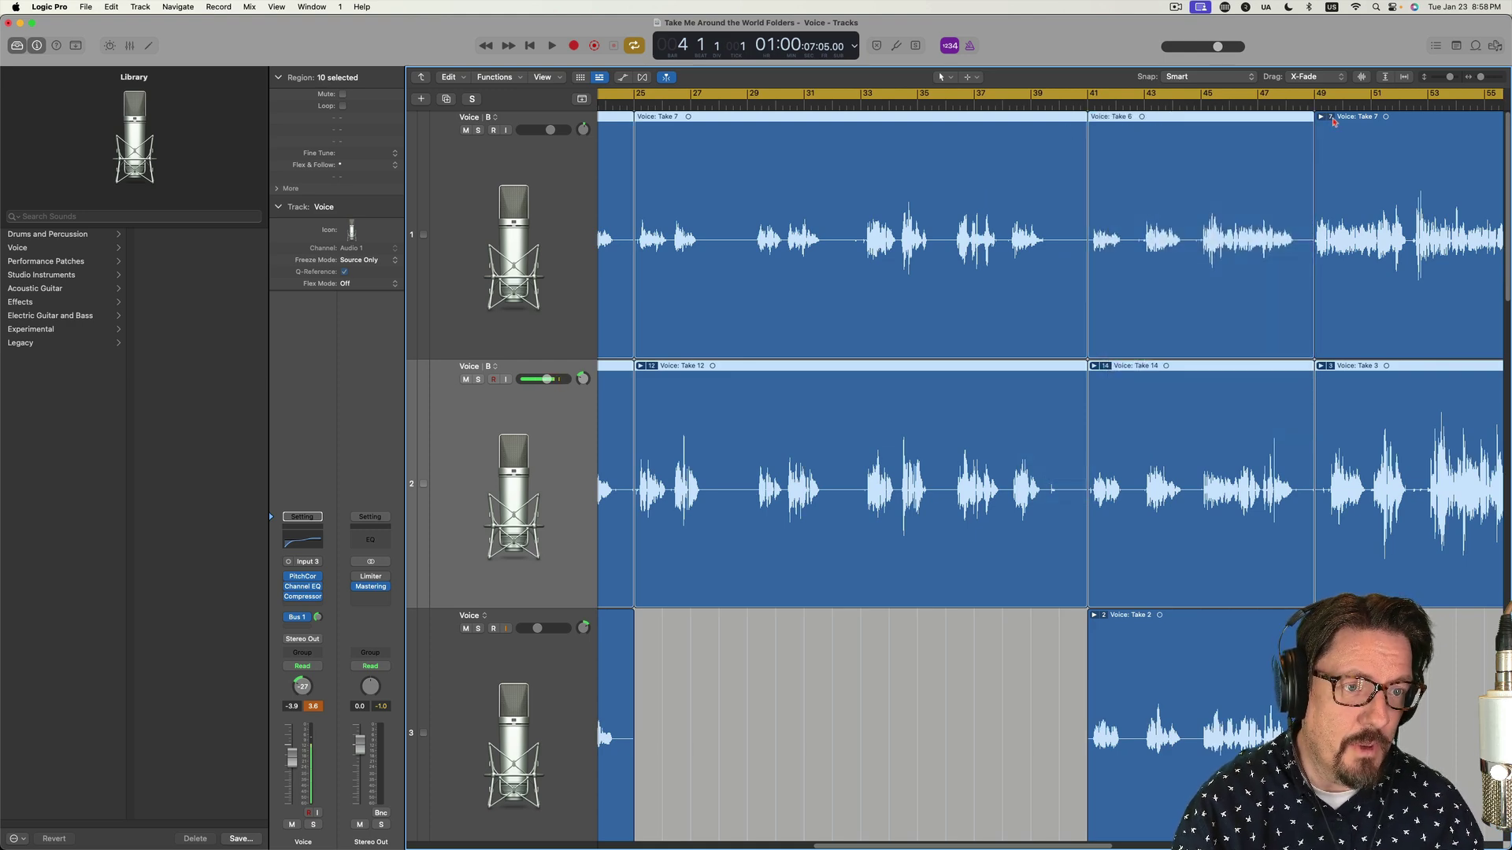
Flatten the take folders starting at bars 49, 65 and 81 on the first Voice track
left_click(1331, 118)
left_click(1232, 262)
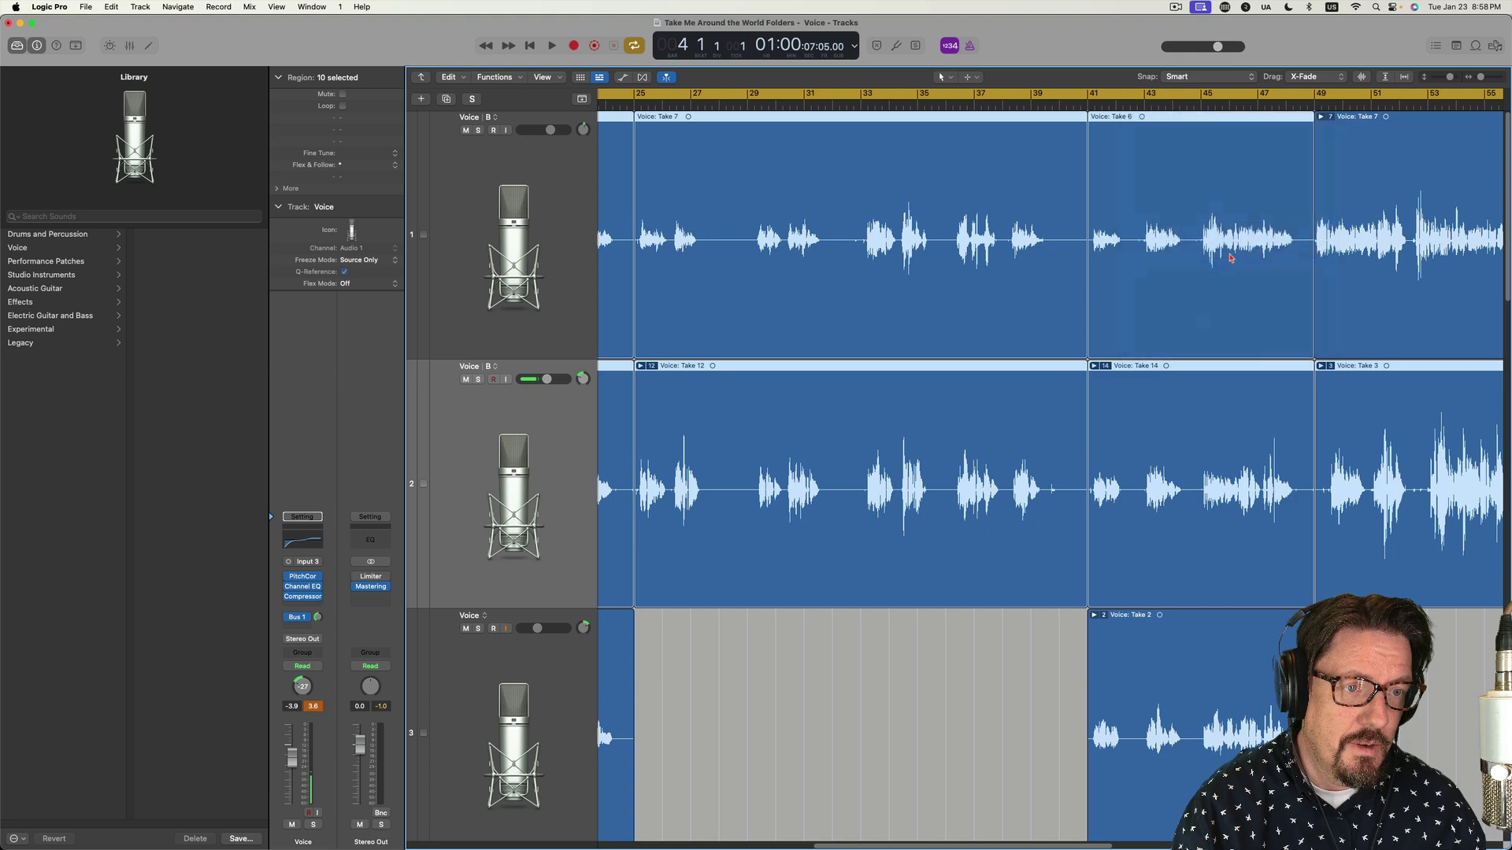
scroll(1231, 258, "right", 10)
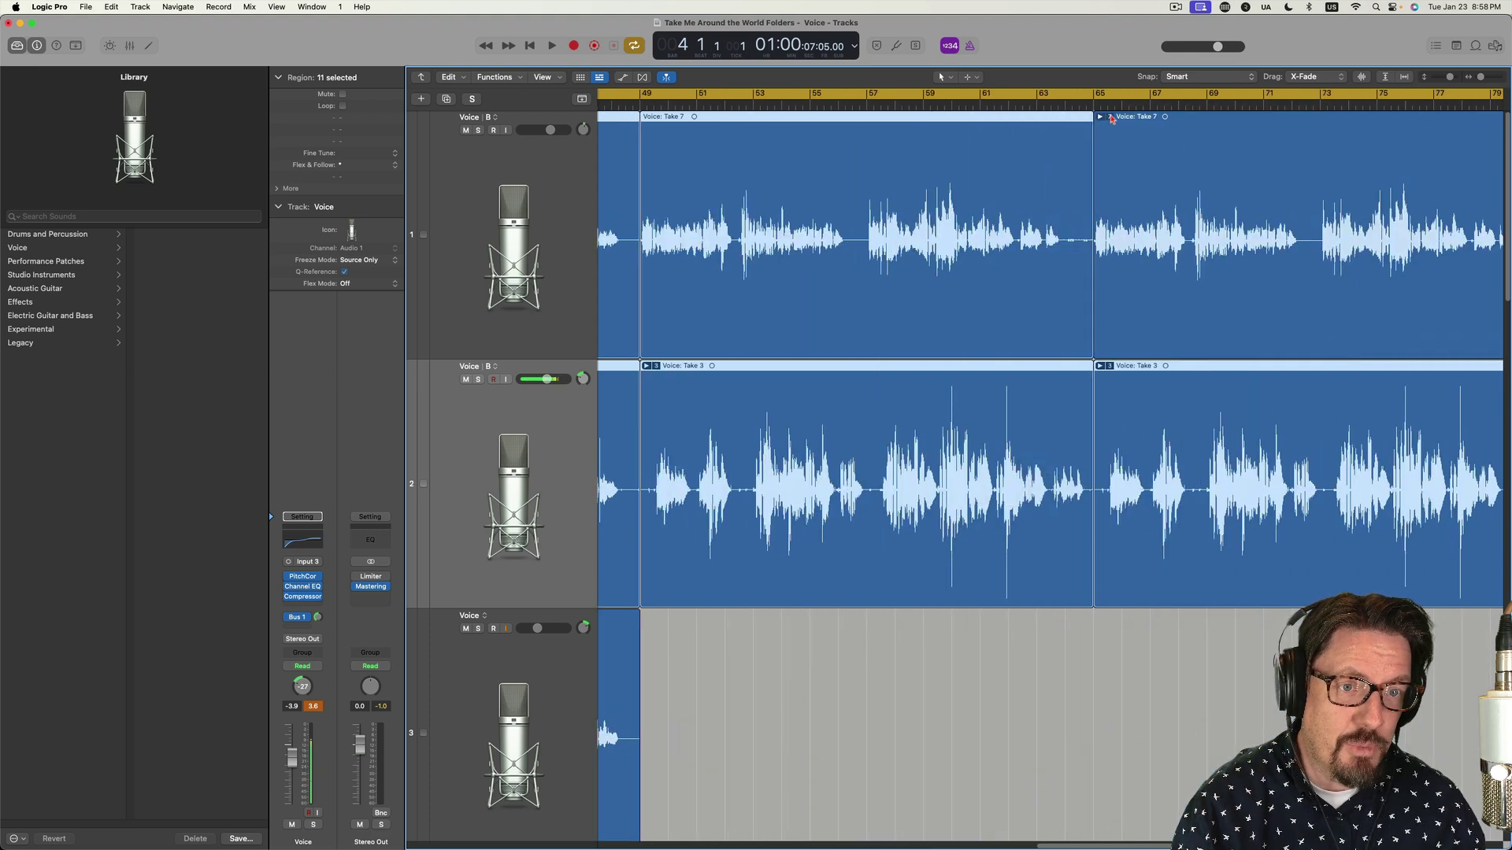
left_click(1111, 118)
left_click(1142, 264)
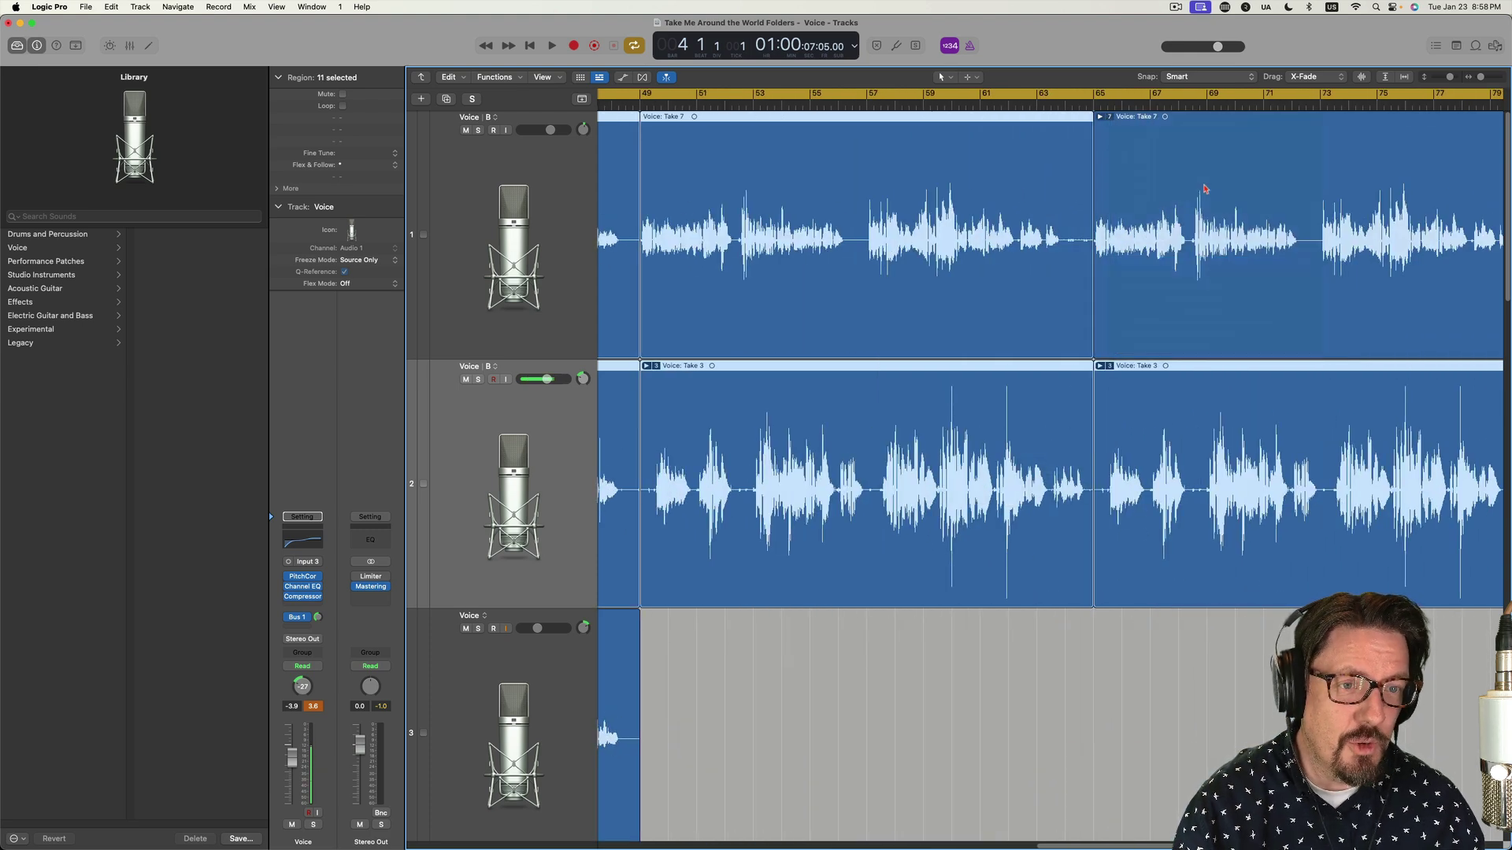
scroll(1046, 480, "right", 5)
left_click(1189, 118)
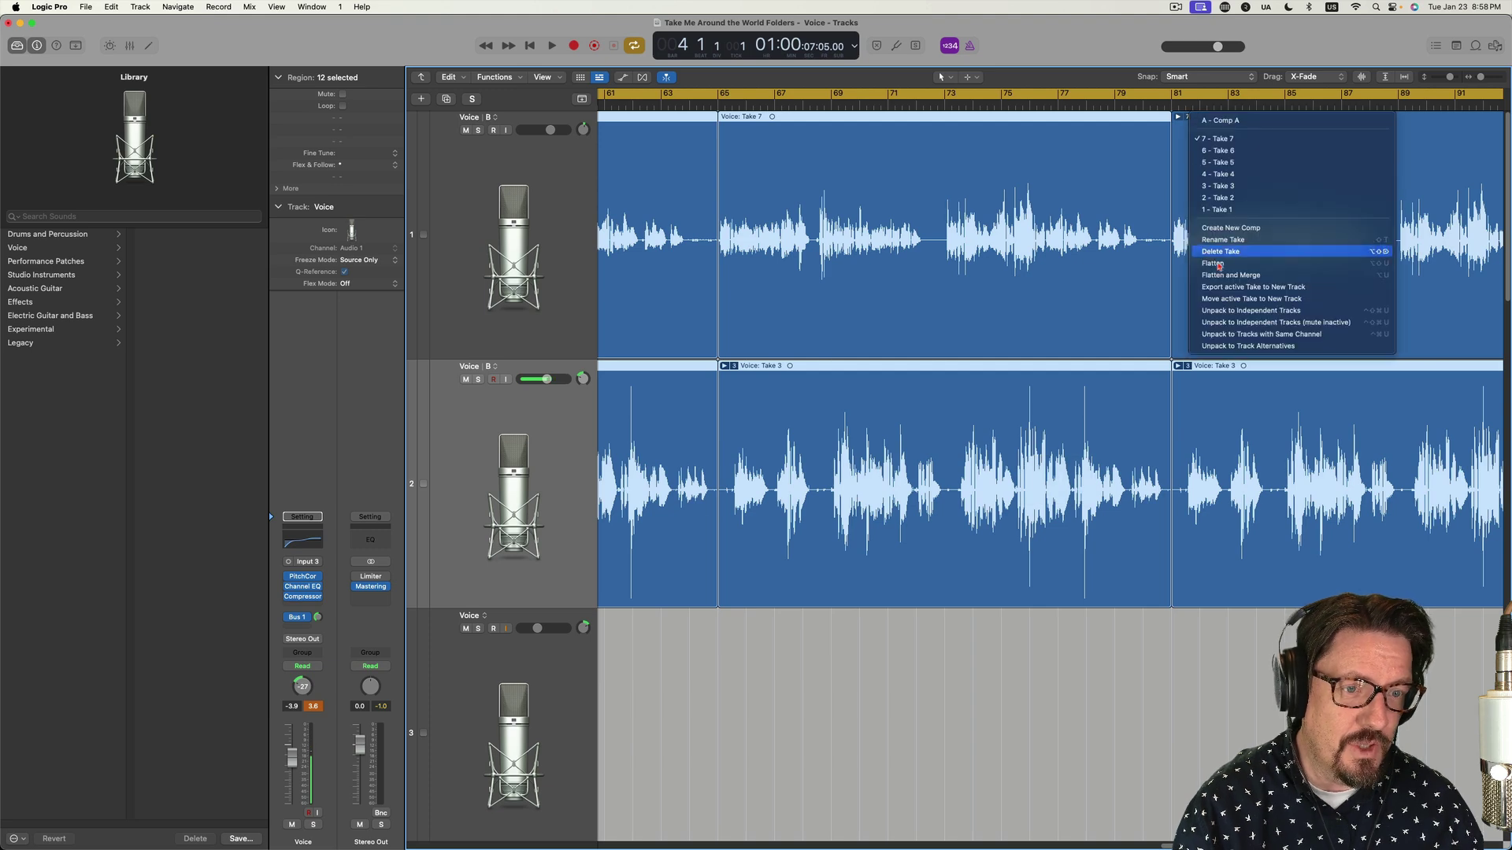
left_click(1228, 263)
Flatten the selected take folders on the second Voice track all at once, check the flattened regions, and clear the selection
scroll(1185, 238, "right", 2)
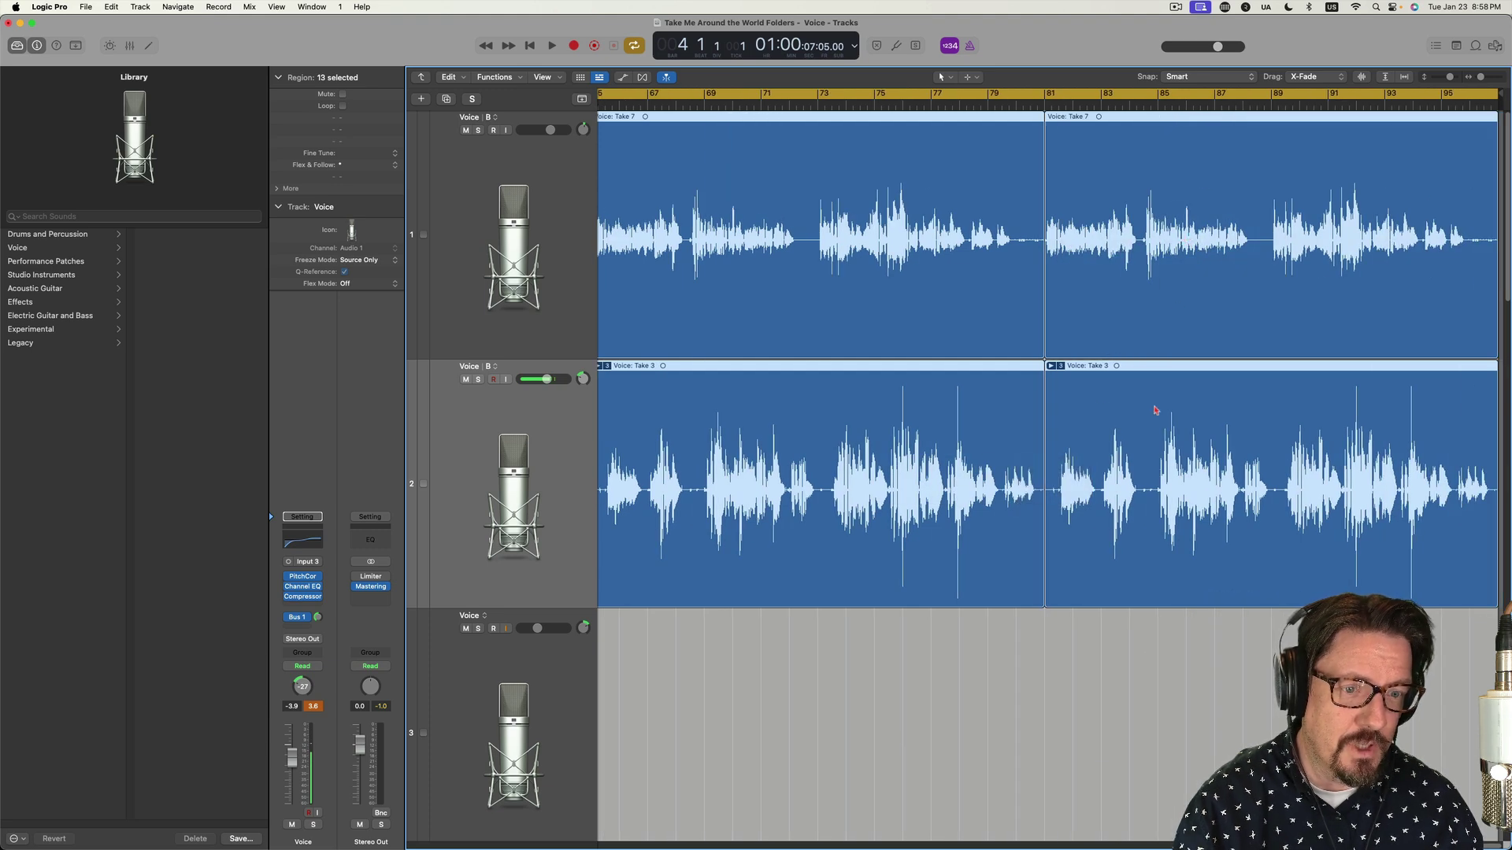
left_click(1062, 366)
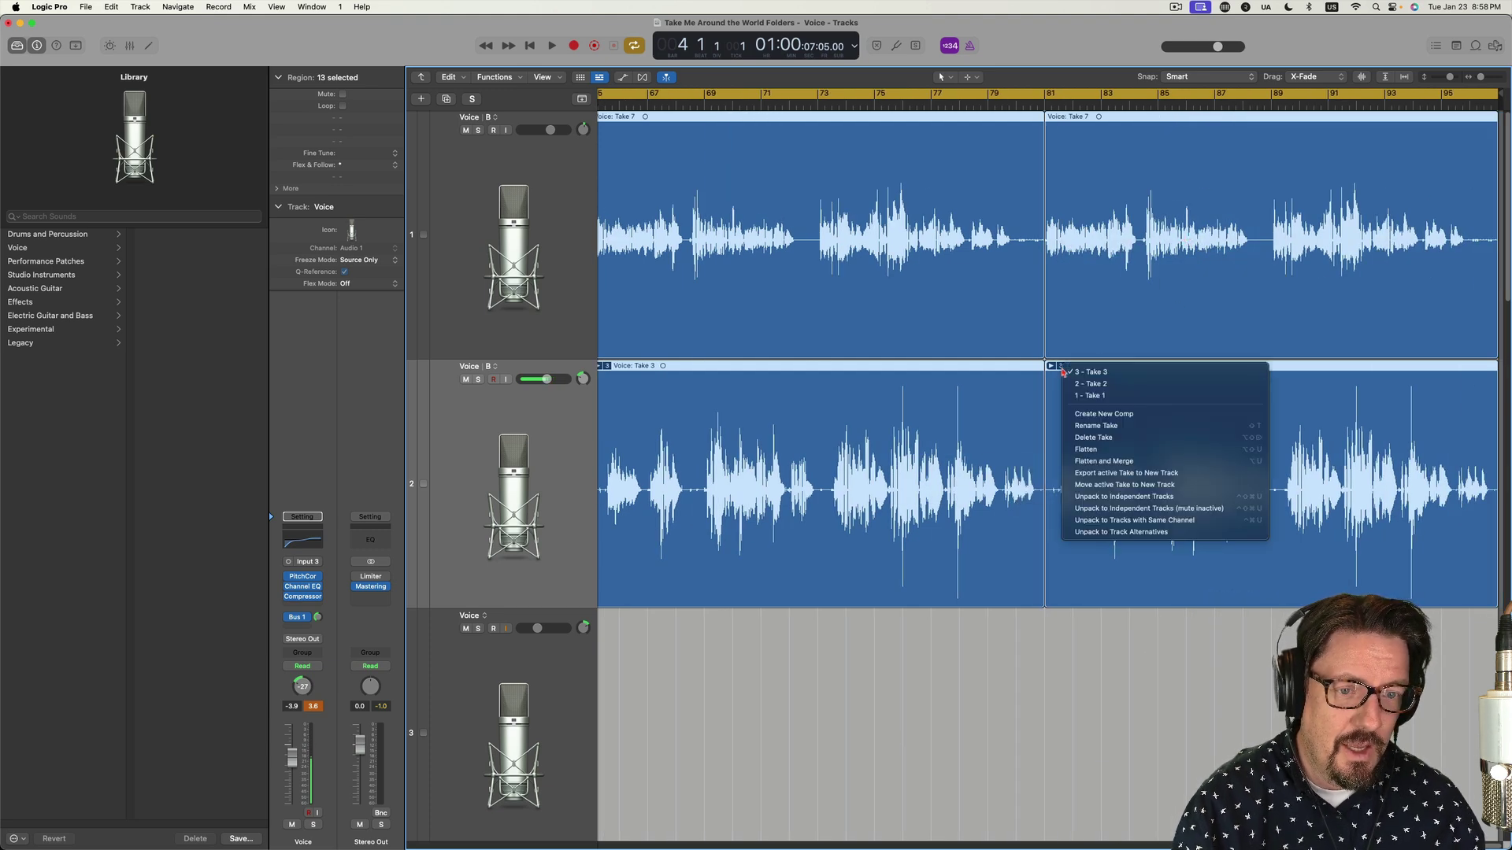
left_click(1086, 450)
scroll(1023, 426, "left", 10)
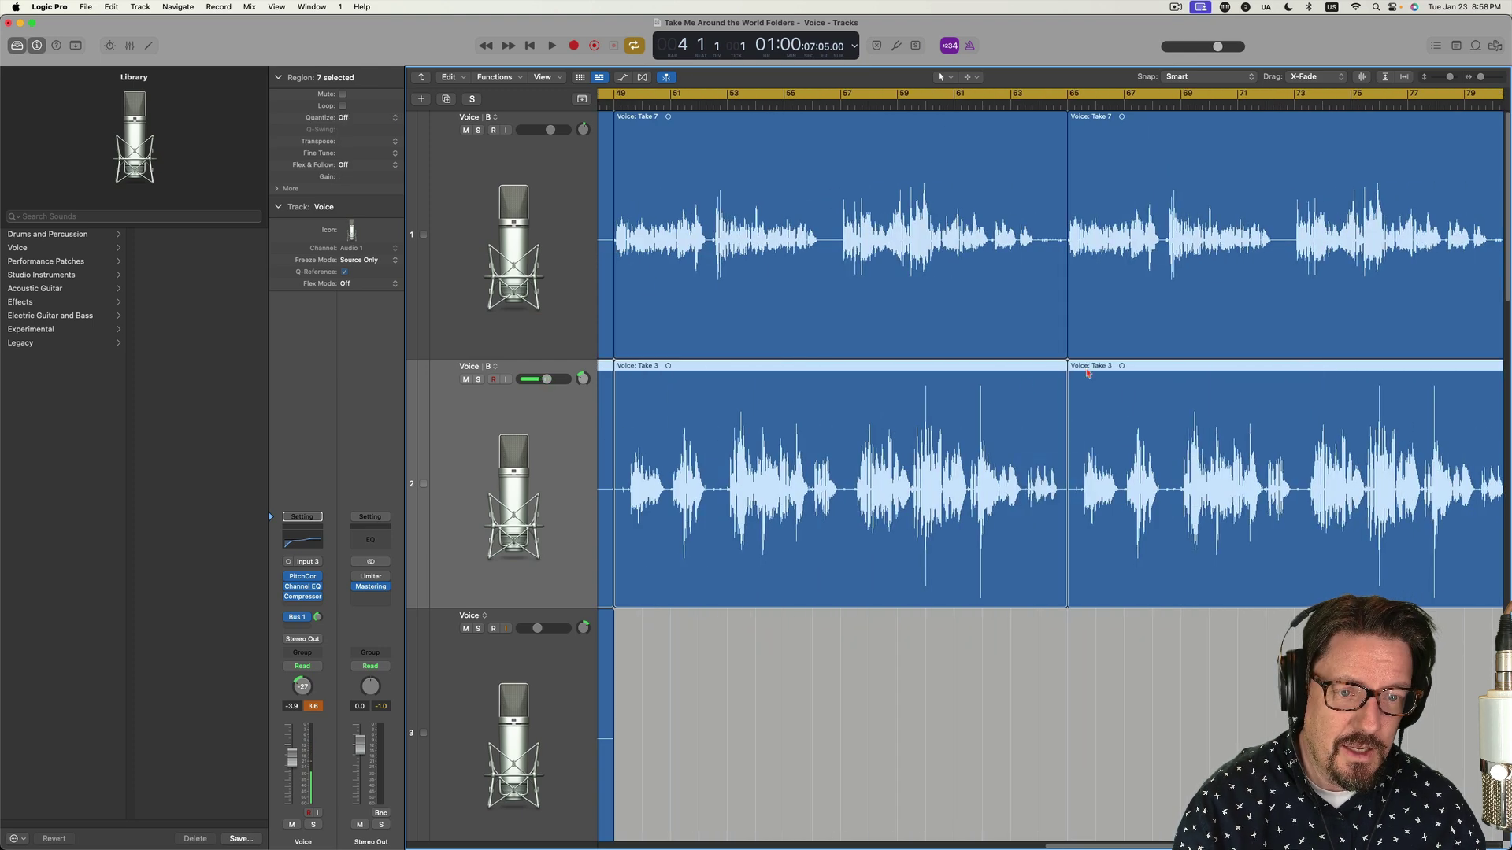
scroll(1041, 380, "left", 12)
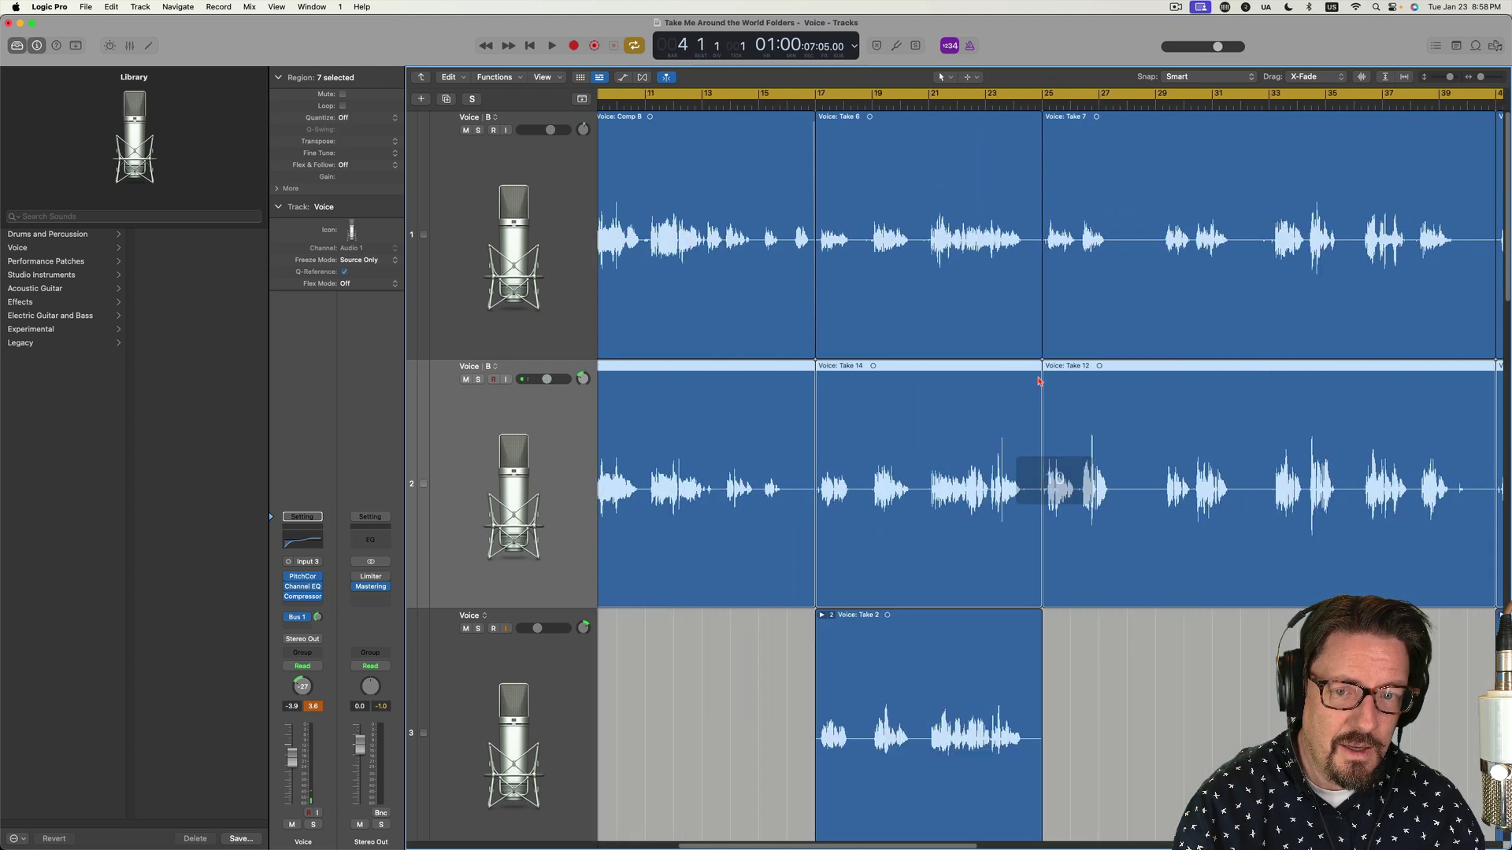
scroll(1072, 388, "right", 4)
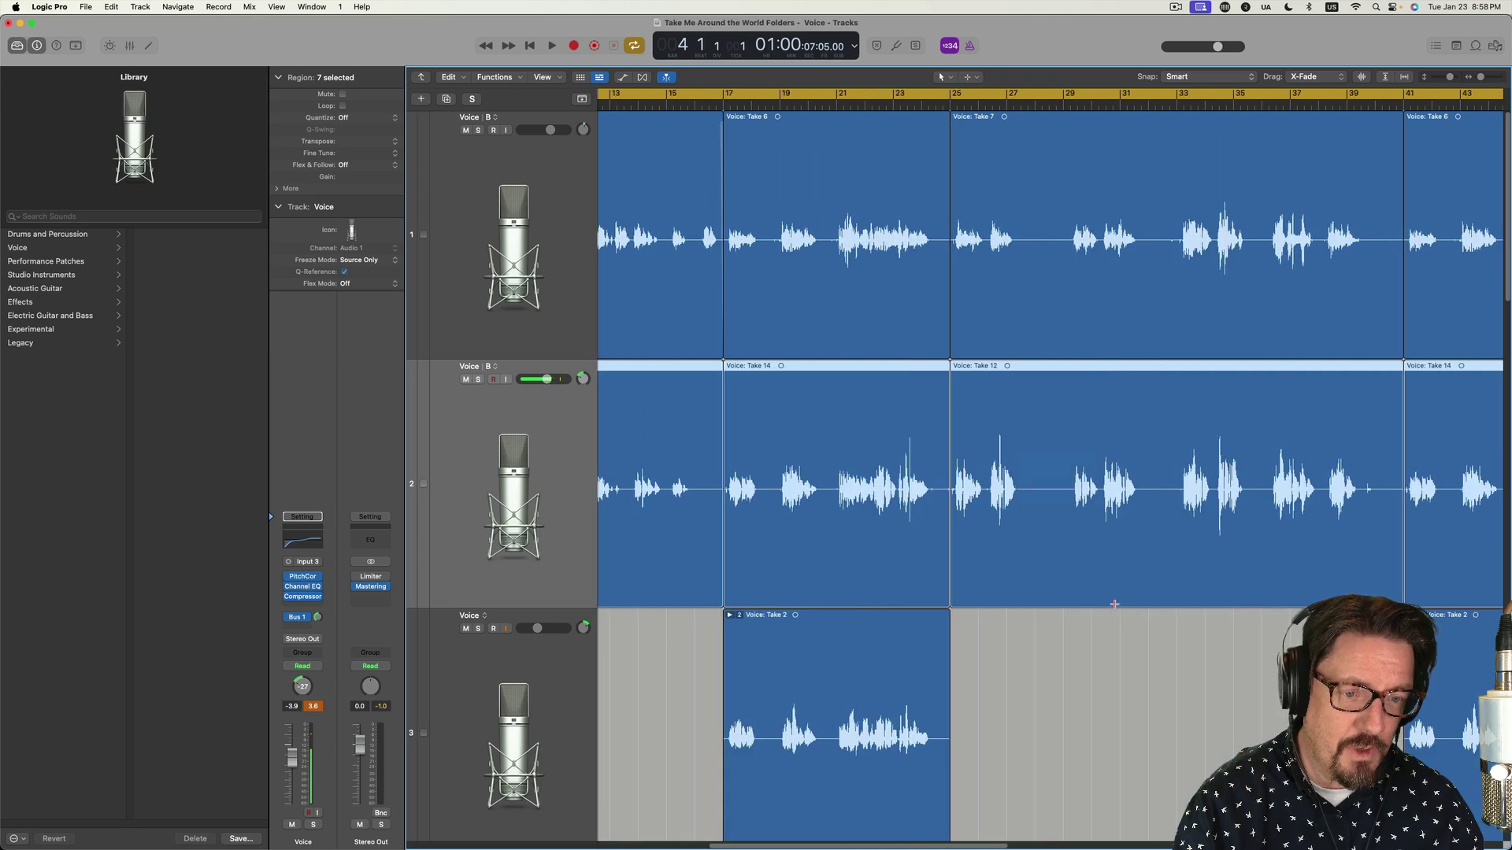
left_click(1114, 629)
scroll(978, 417, "right", 12)
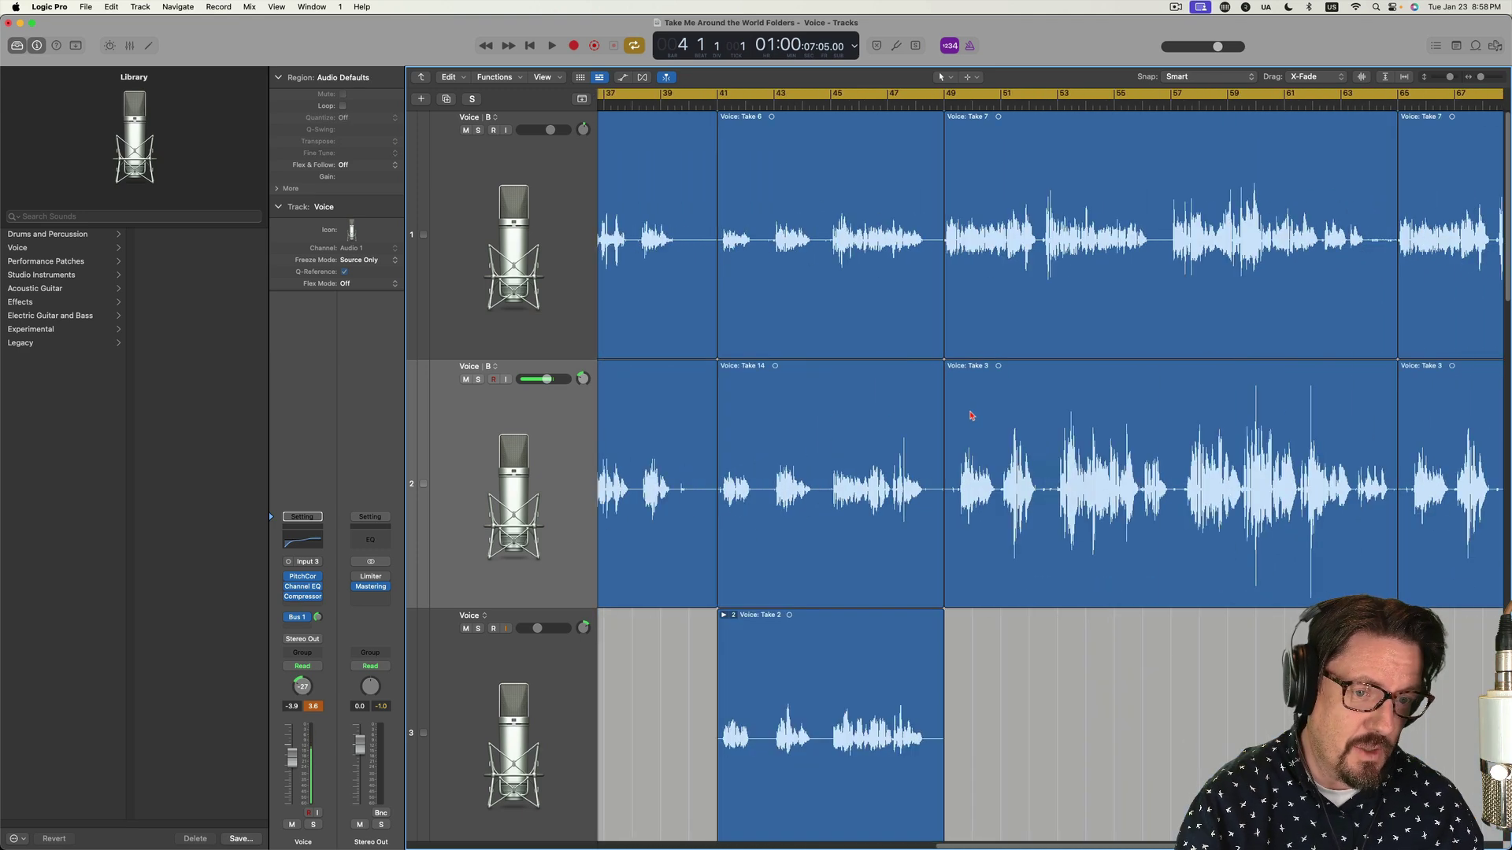
scroll(960, 416, "left", 3)
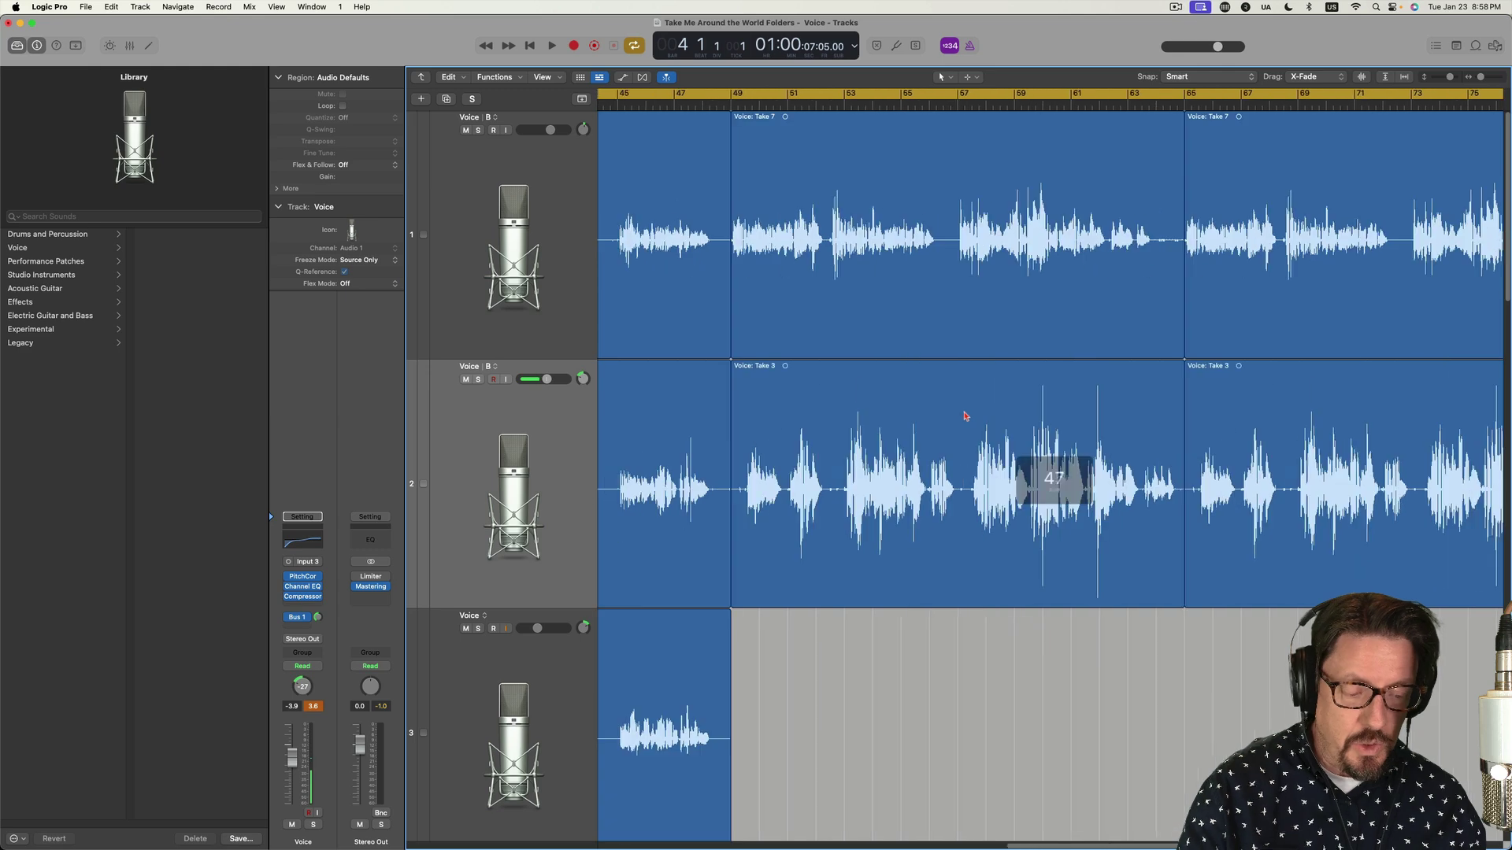
Turn on the Flex display, enable Flex on the second Voice track with the Flex Pitch mode, and select that track's regions
left_click(642, 76)
scroll(936, 242, "right", 4)
scroll(936, 241, "left", 6)
scroll(900, 242, "left", 12)
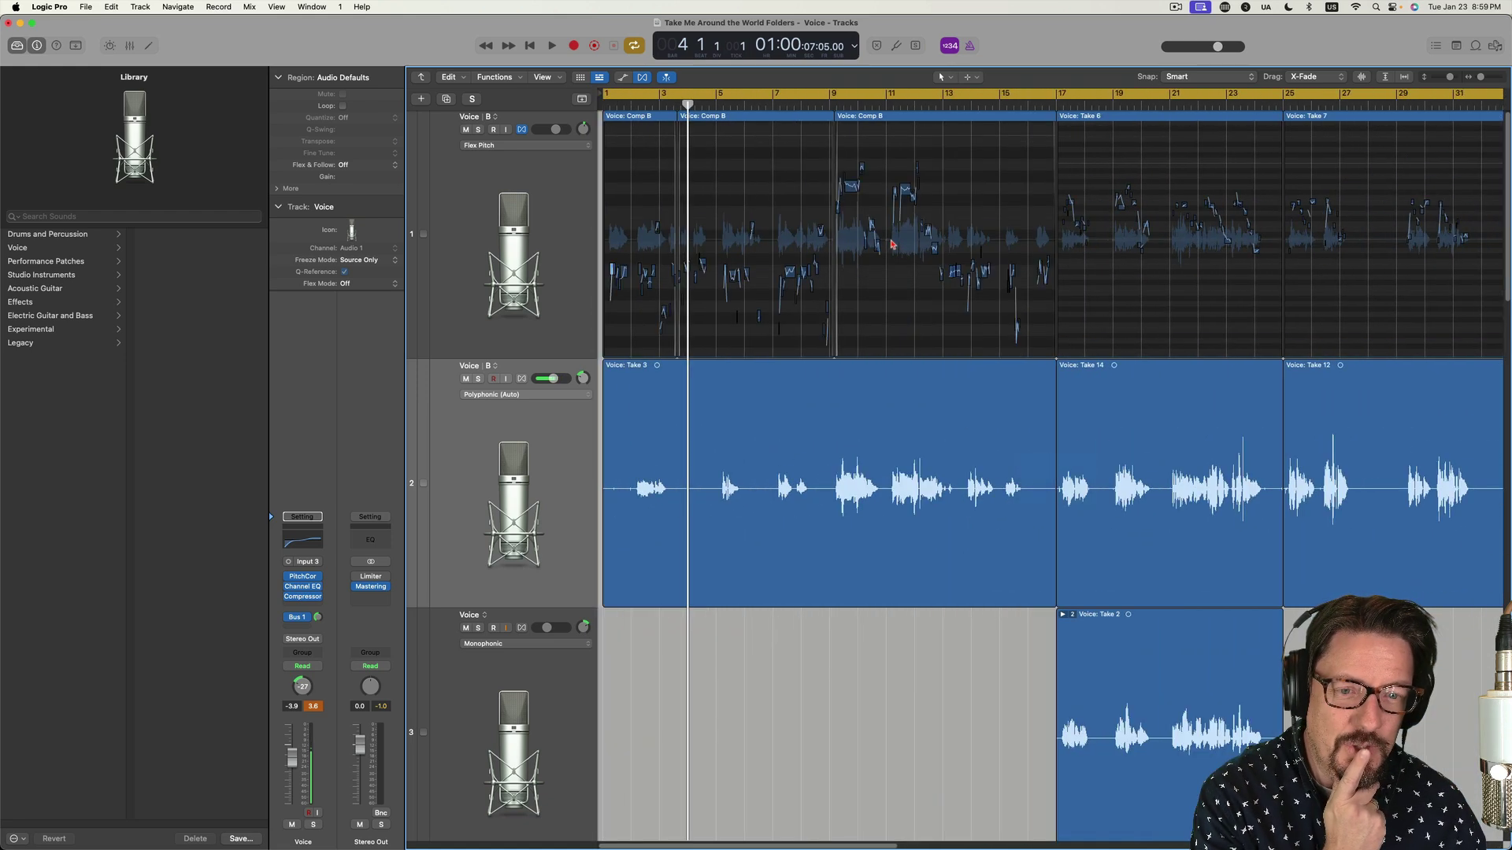
left_click(521, 380)
left_click(524, 396)
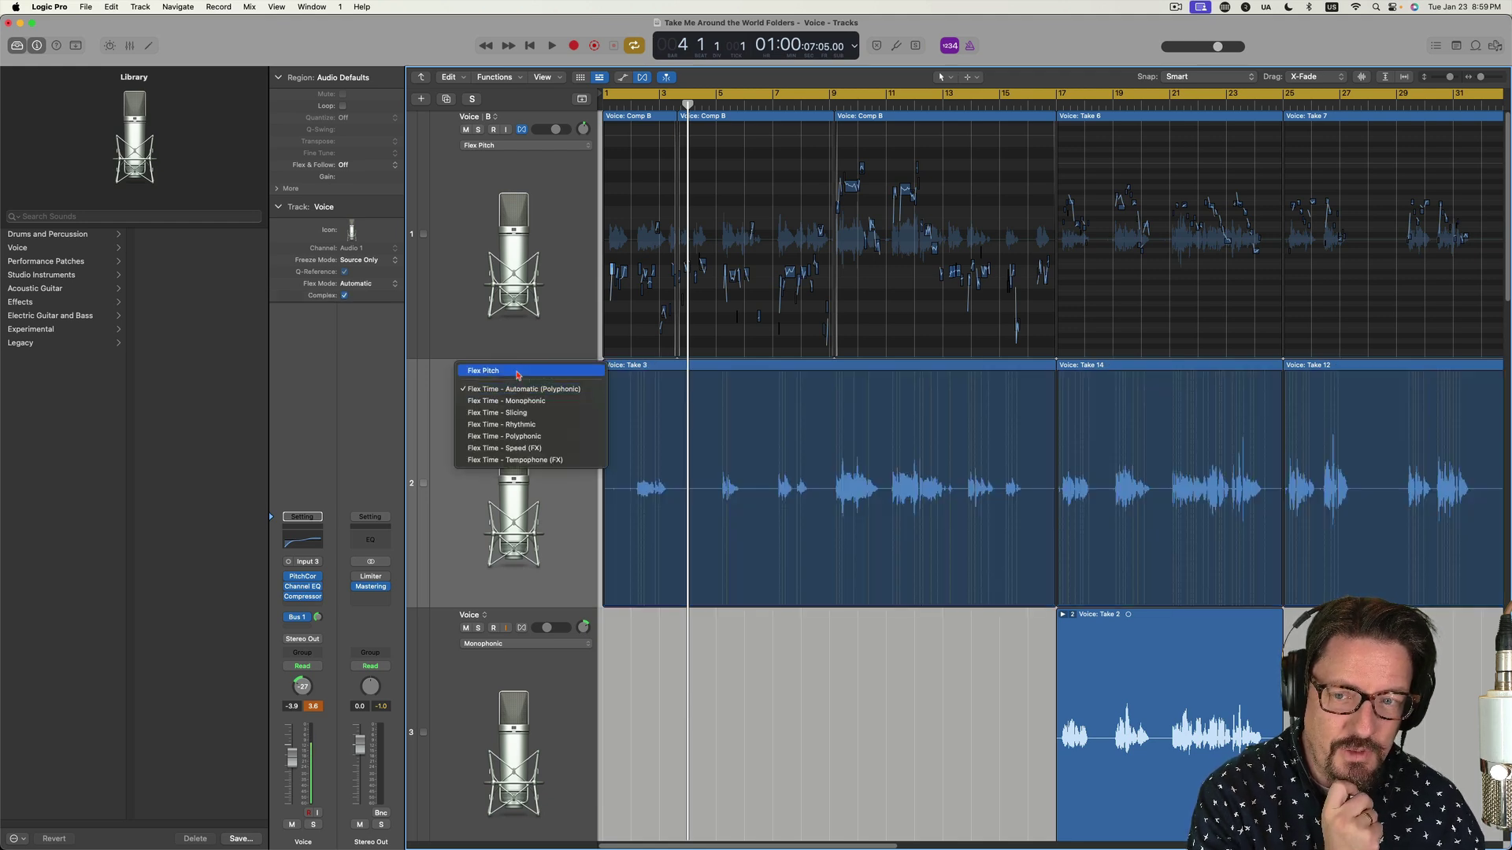
left_click(483, 370)
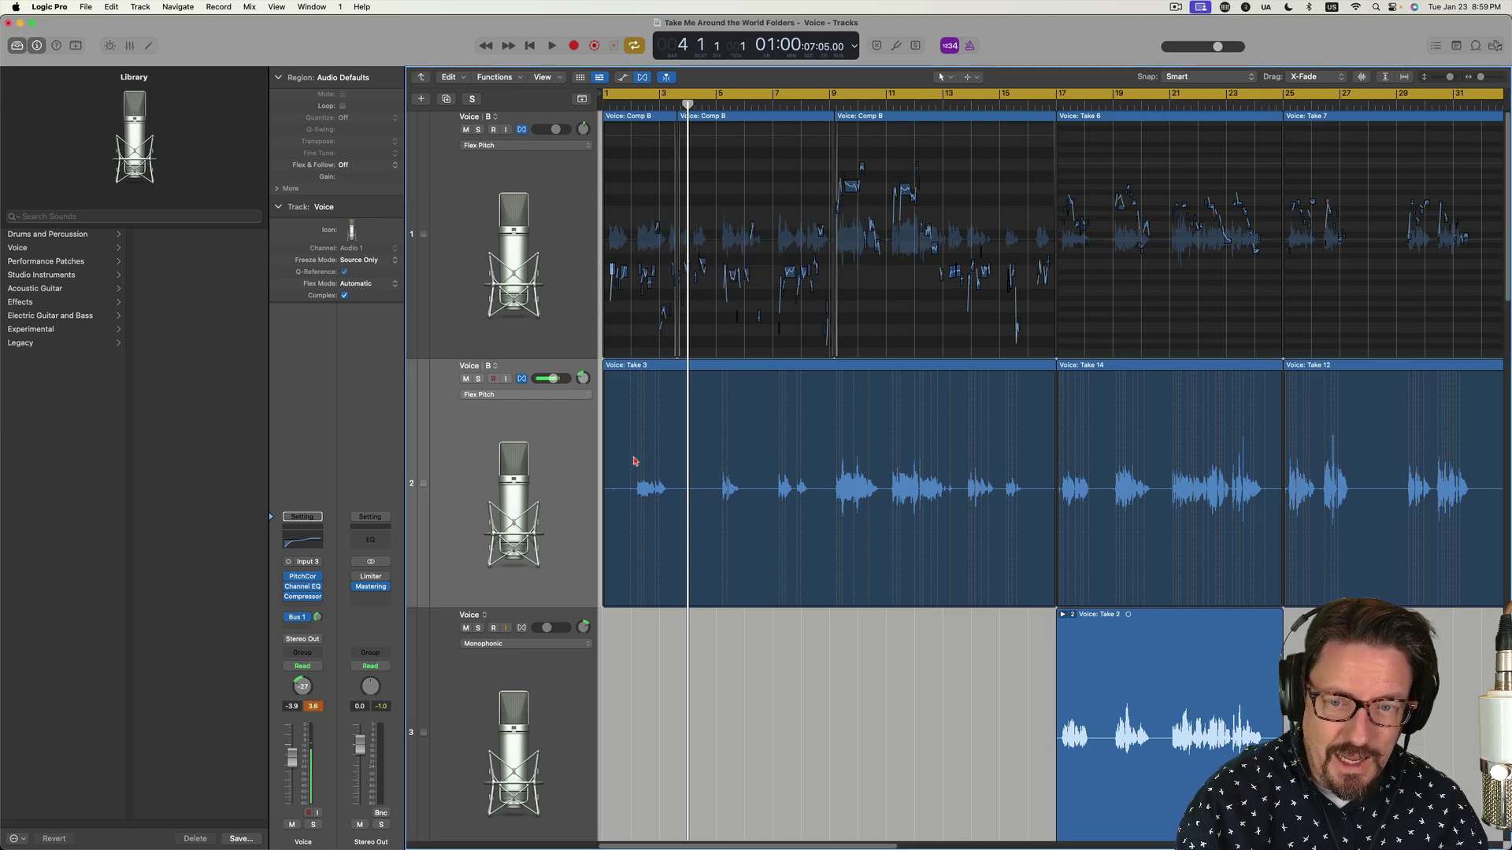
left_click(586, 425)
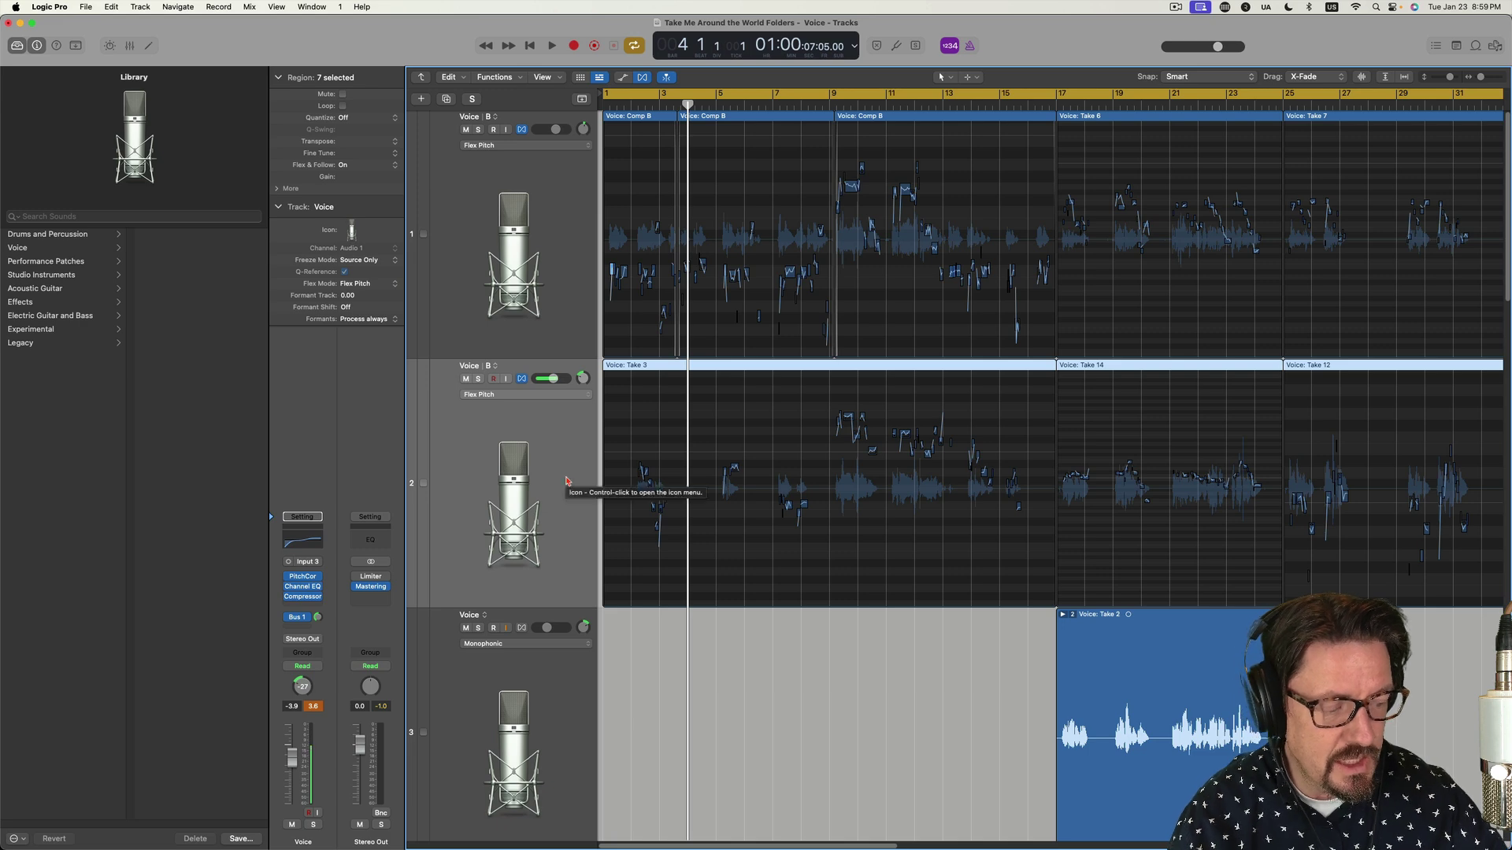
Magnify the Flex Pitch notes and play the two vocal tracks from the project start into bar 5
key("super+Right")
key("super+Right")
key("super+Right")
key("super+Right")
key("super+Right")
key("super+Right")
key("super+Right")
key("super+Right")
key("super+Right")
key("super+Right")
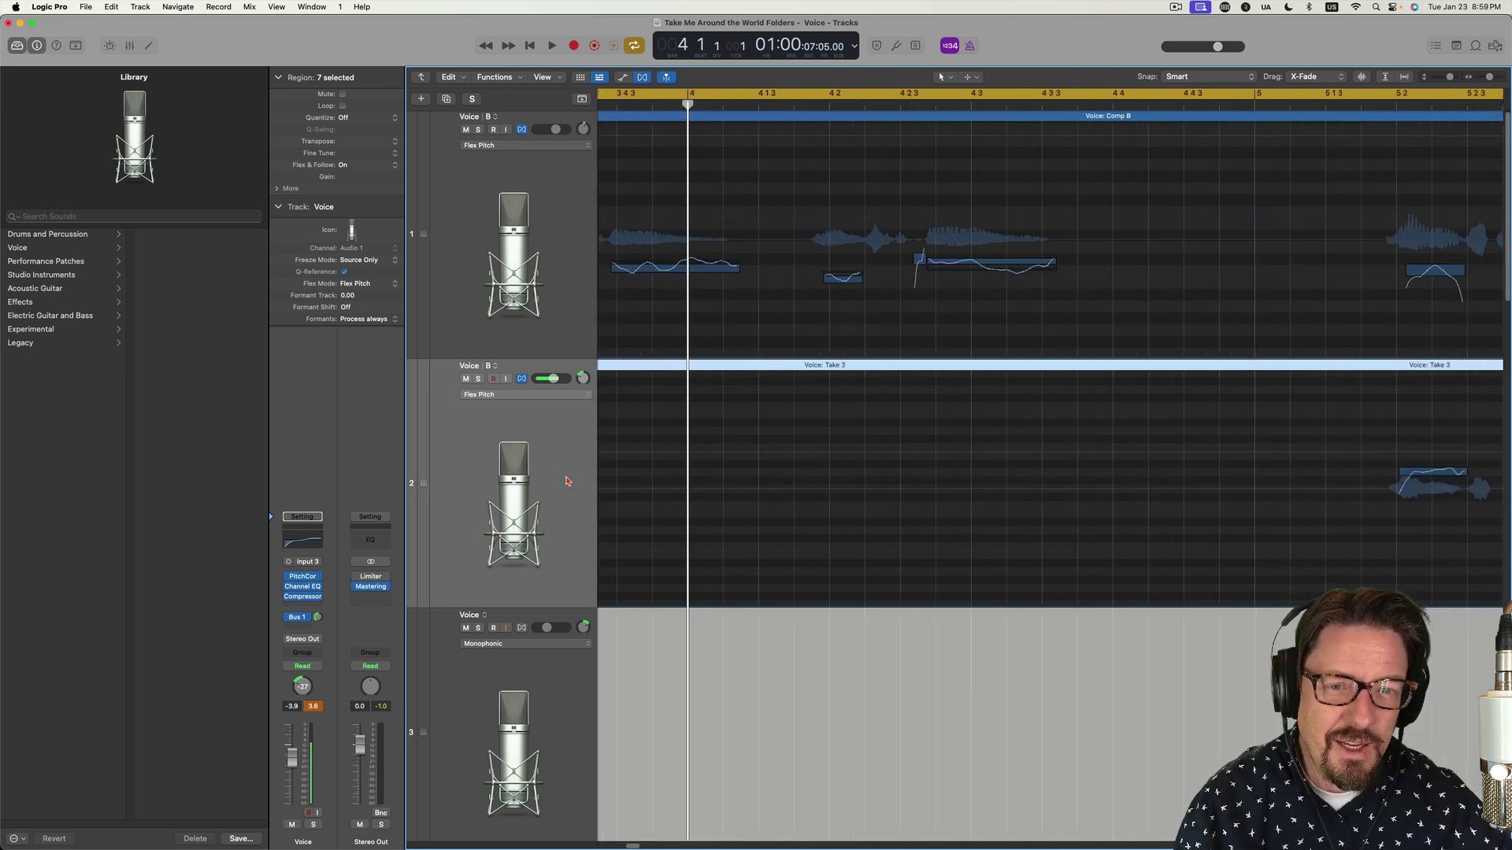
key("Return")
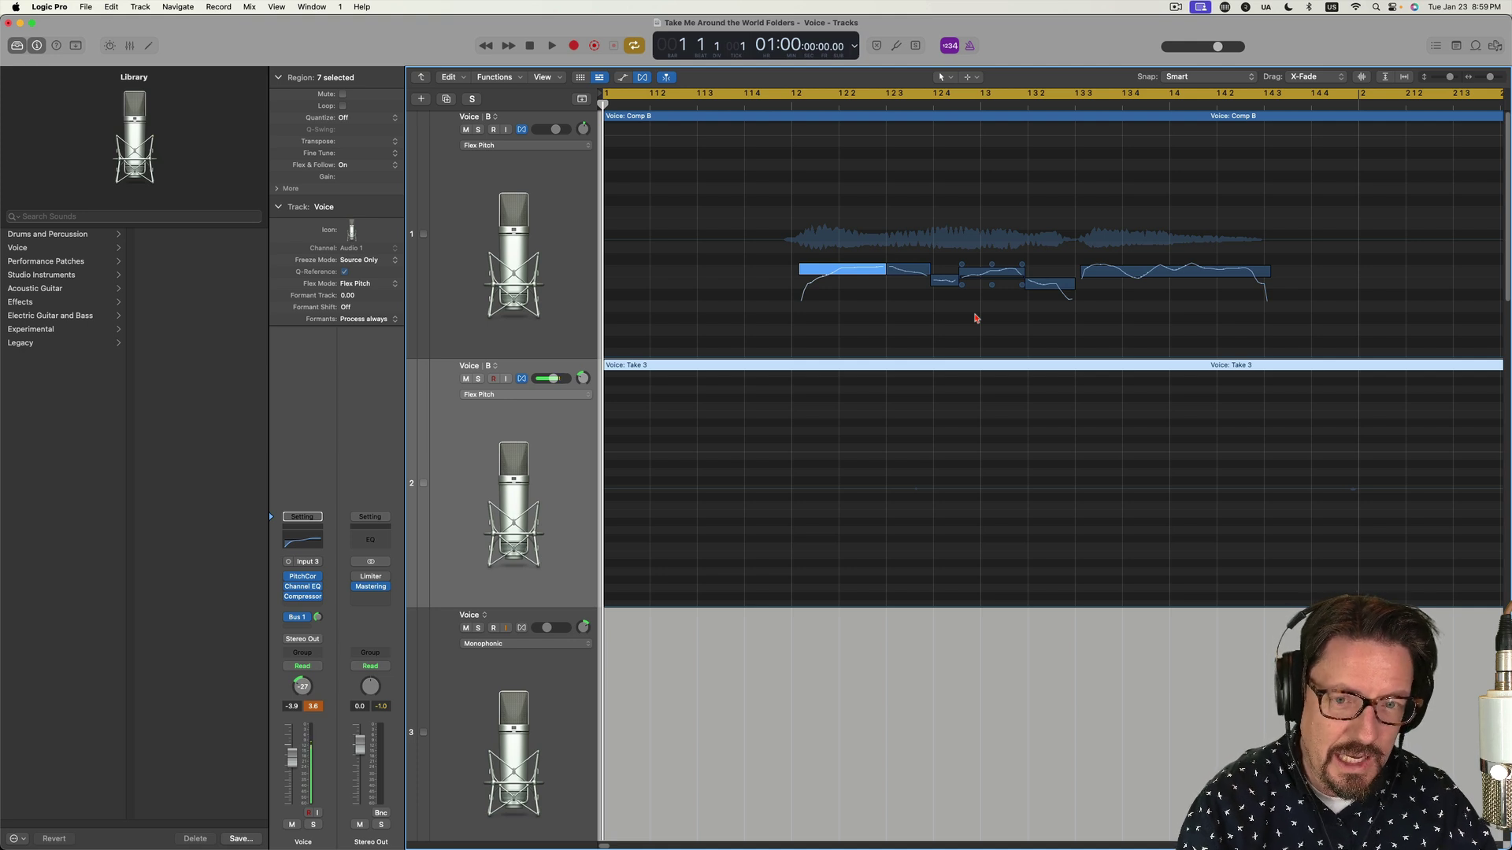
key("space")
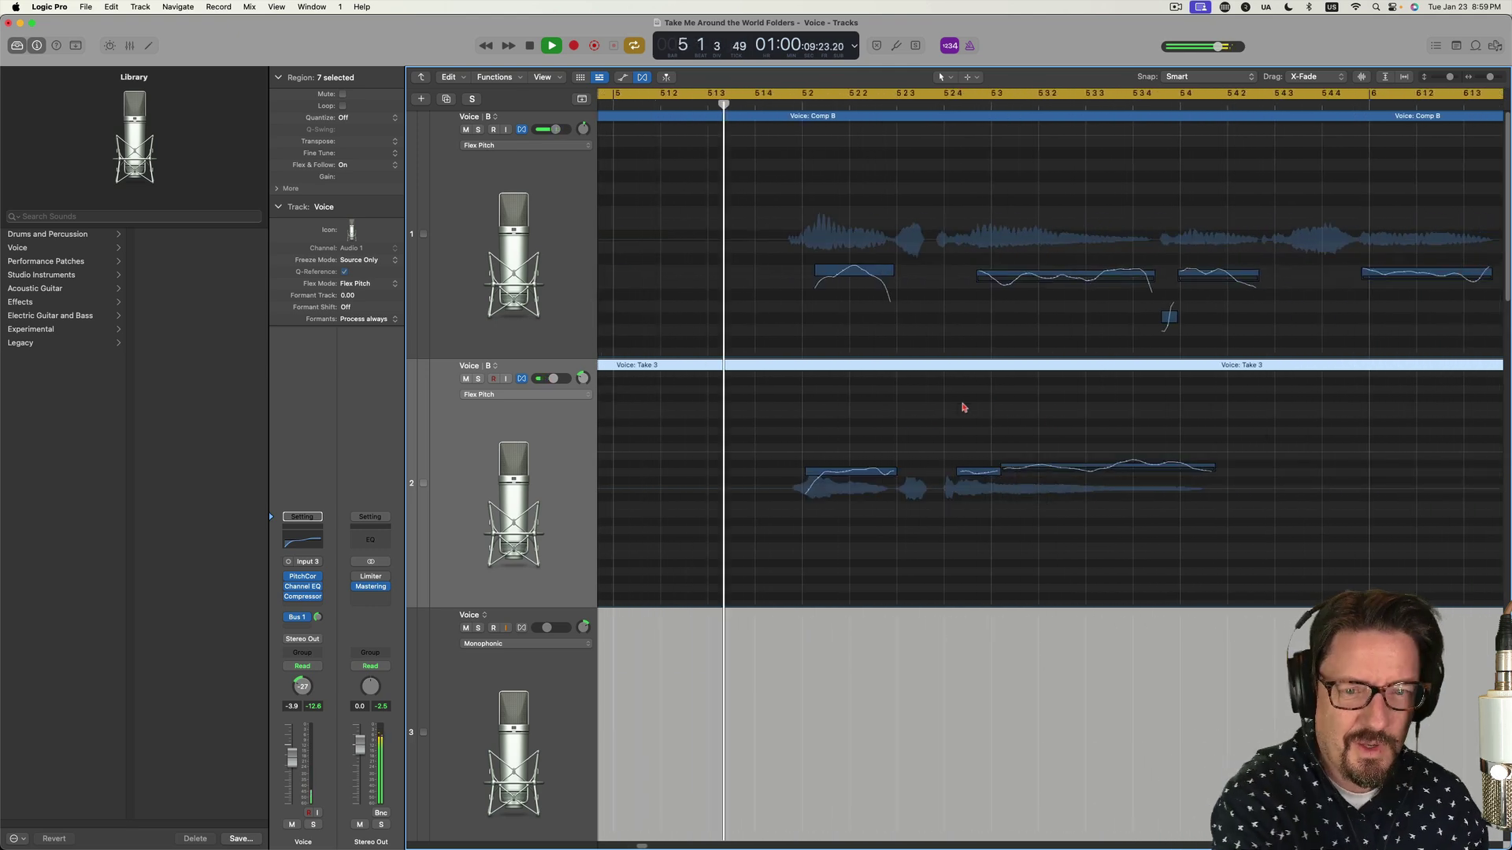
key("space")
Line the playhead up with the phrase starts and ends in bar 5 to compare the timing of the two vocals
left_click(803, 105)
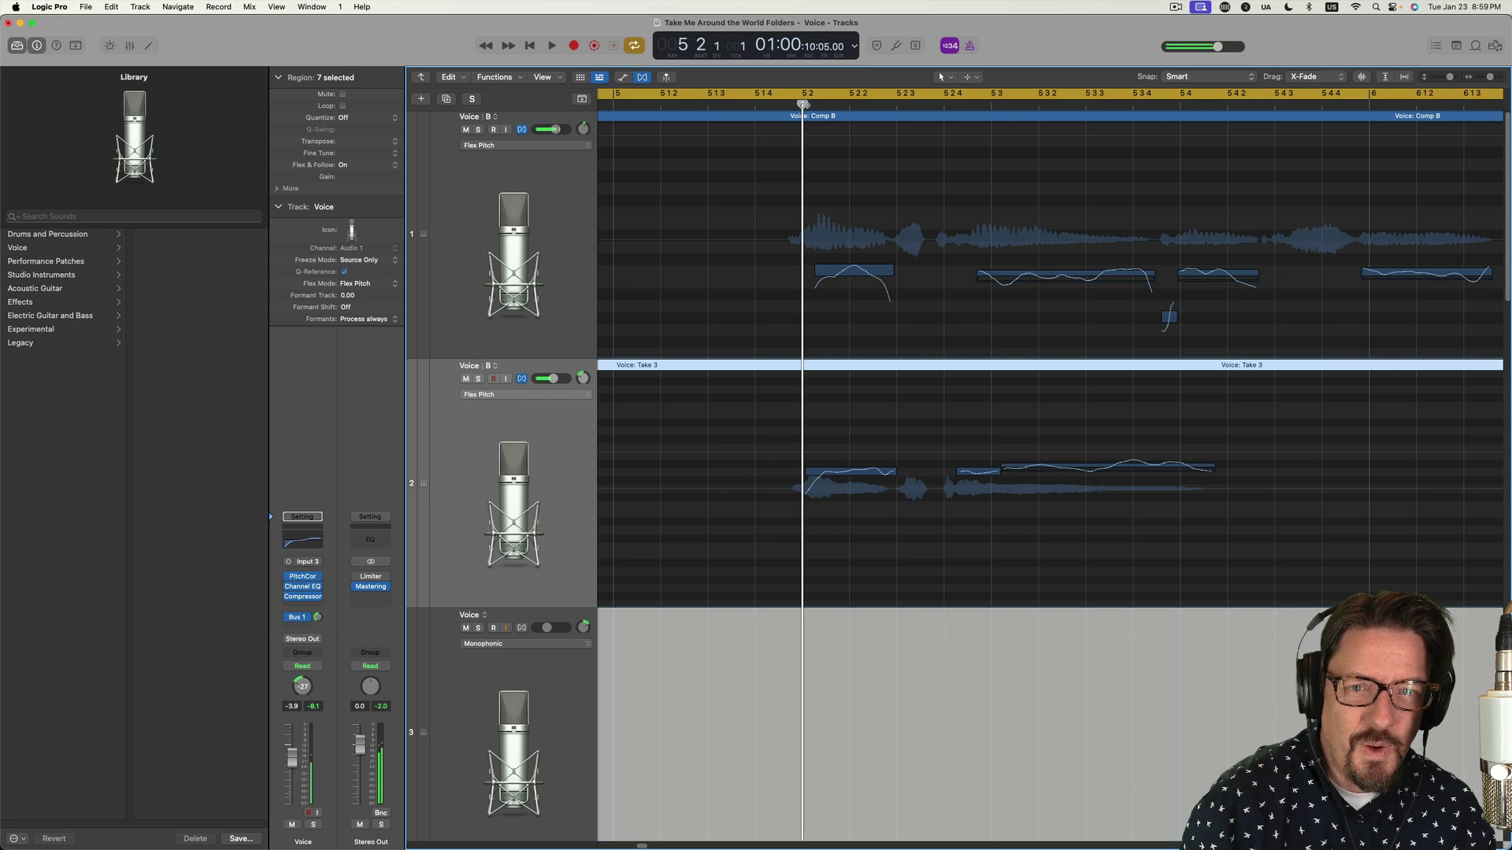
left_click_drag(800, 106, 959, 117)
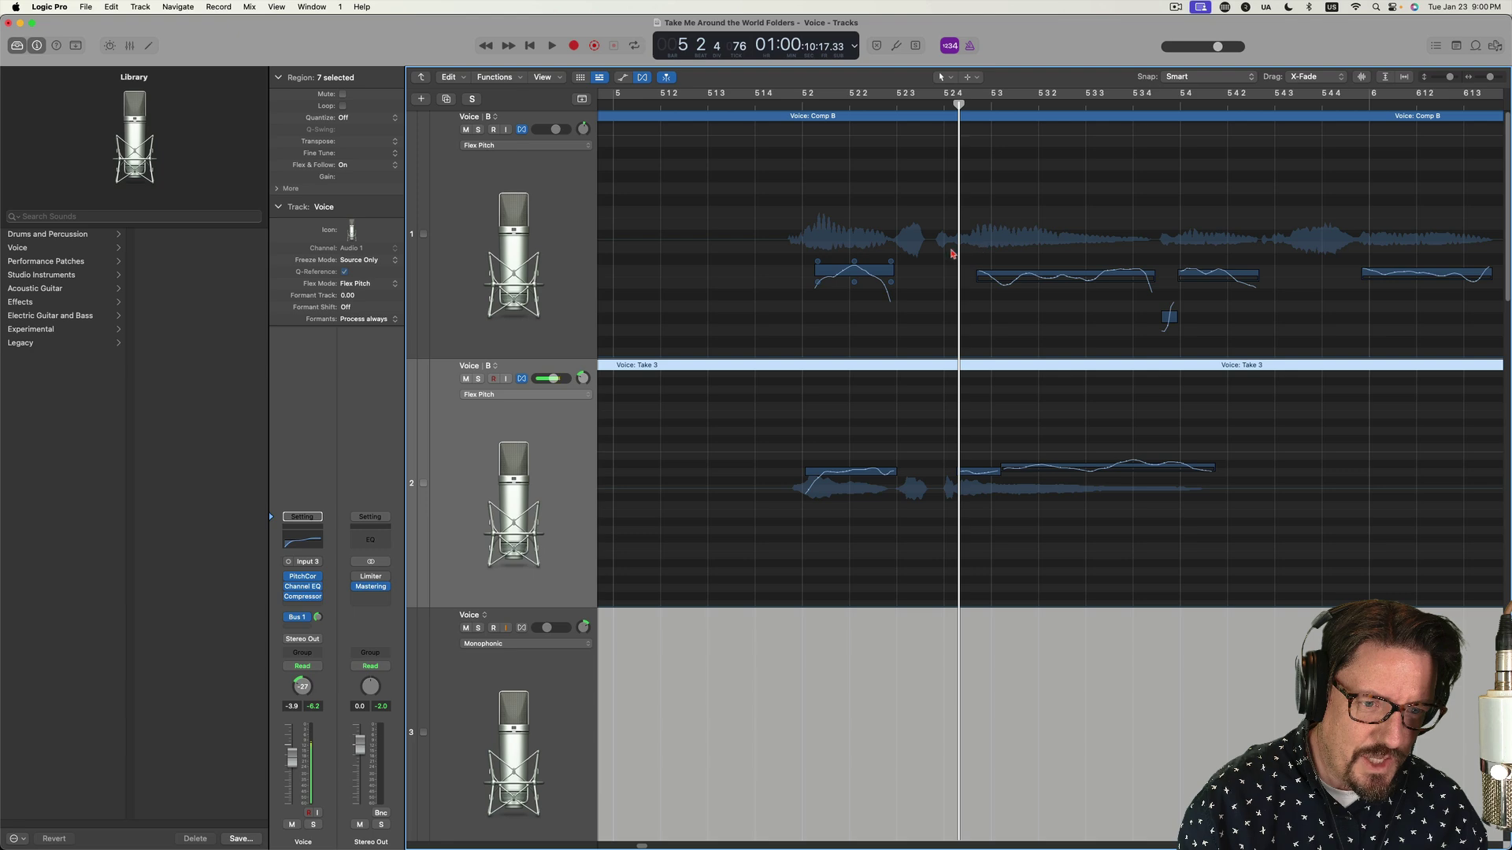
scroll(949, 318, "down", 10)
scroll(949, 317, "up", 10)
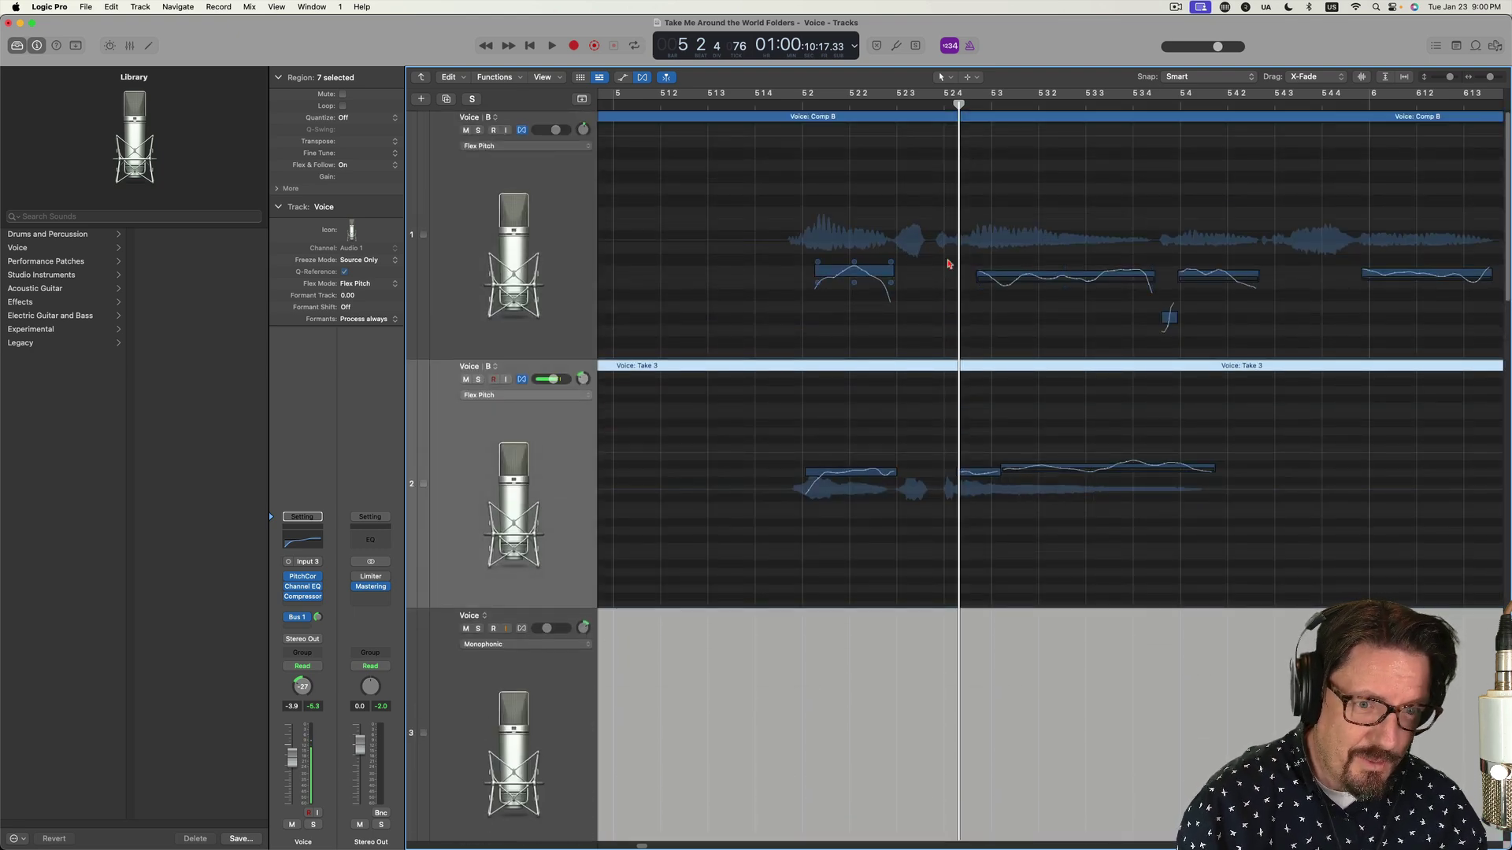
scroll(971, 266, "right", 5)
scroll(971, 266, "right", 8)
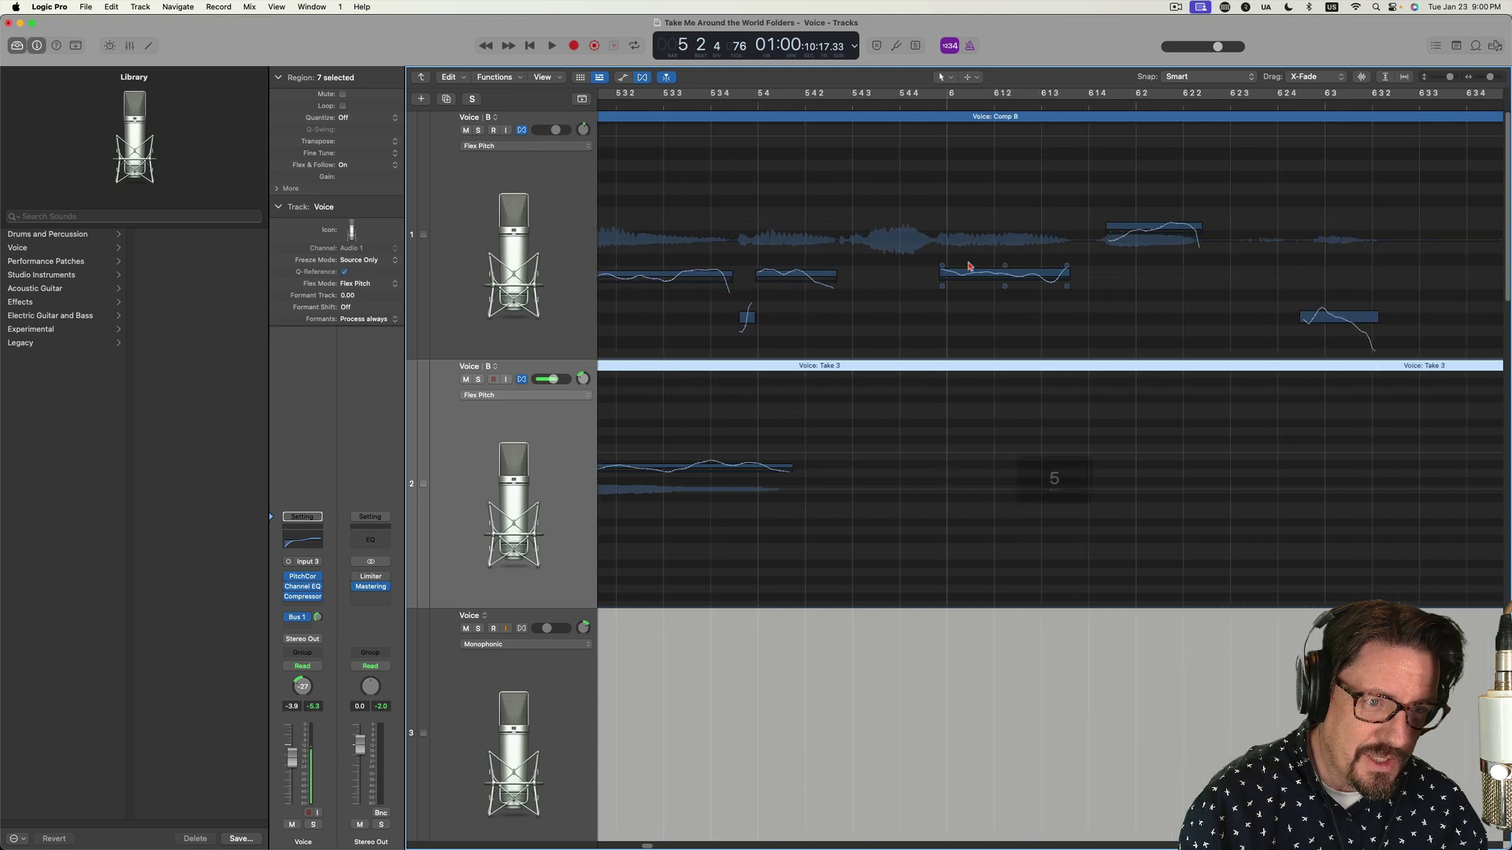
scroll(965, 268, "left", 13)
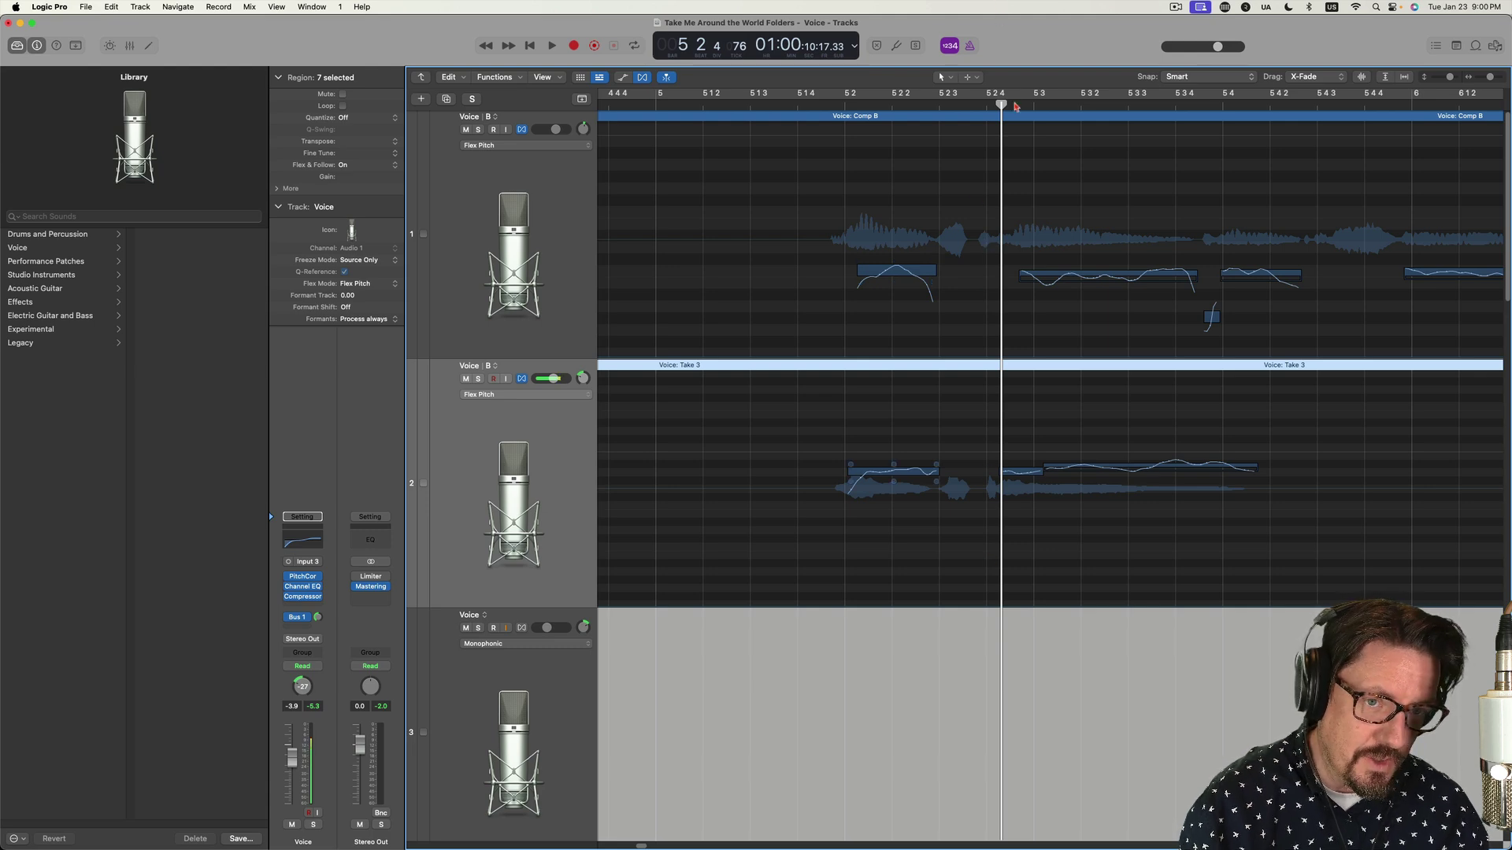
left_click_drag(1001, 103, 1202, 106)
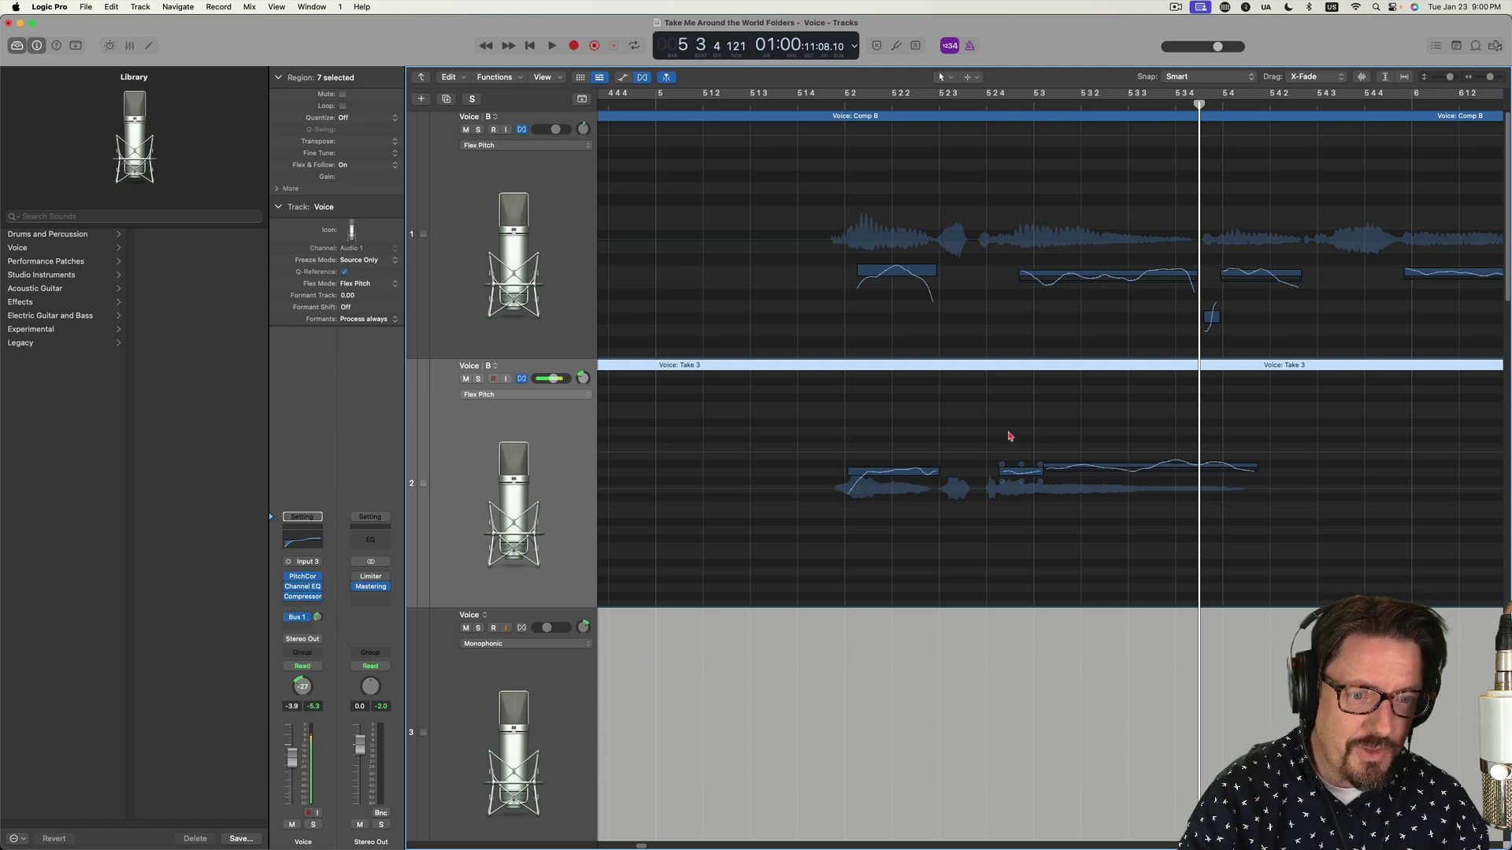
Enlarge the tracks and examine the Flex Pitch notes of both vocals between bars 1 and 8
key("super+Down")
key("super+Down")
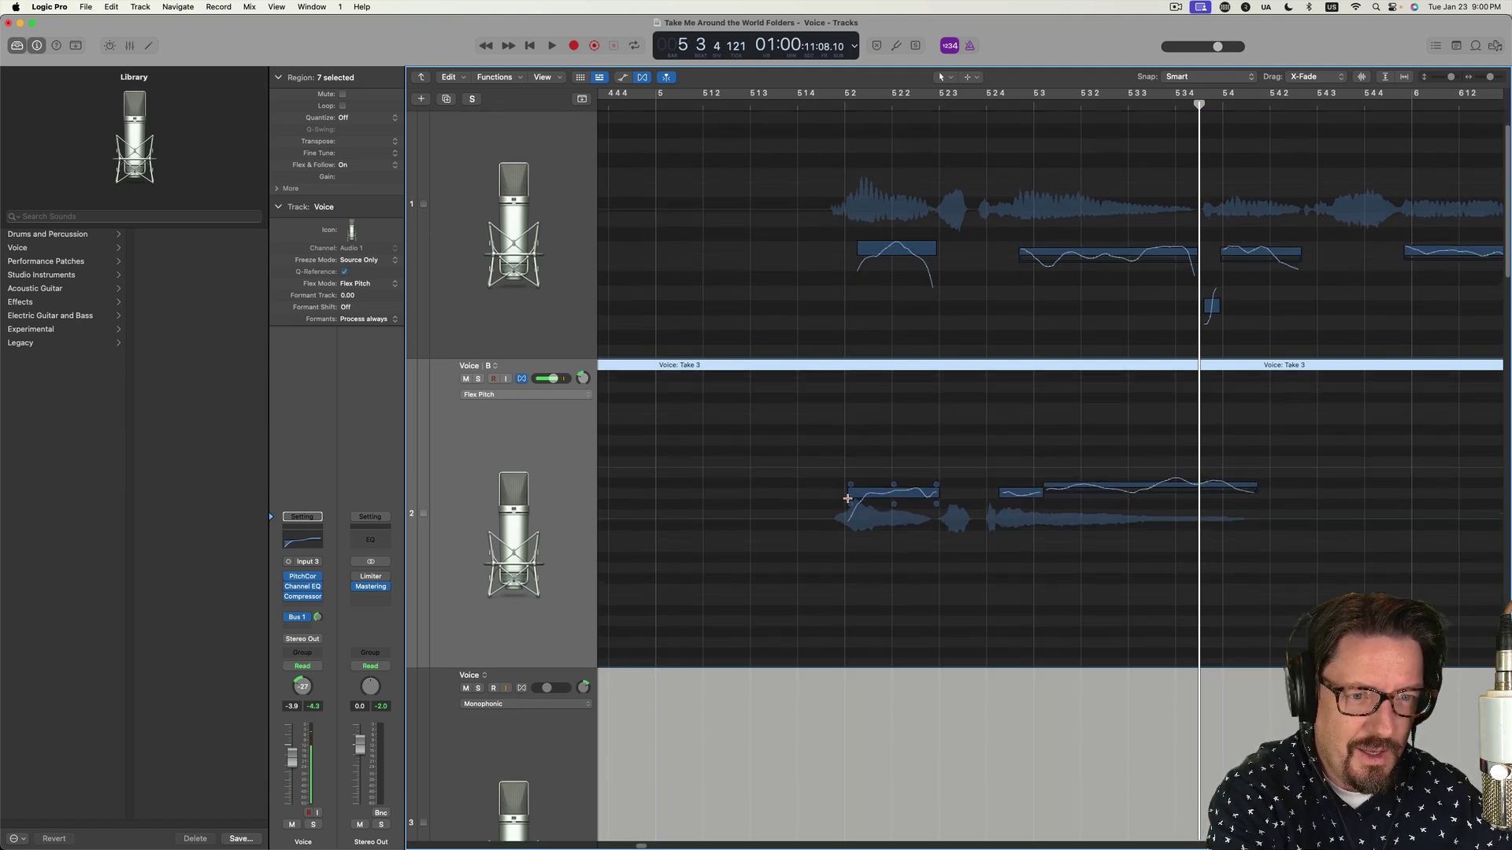
scroll(869, 499, "up", 3)
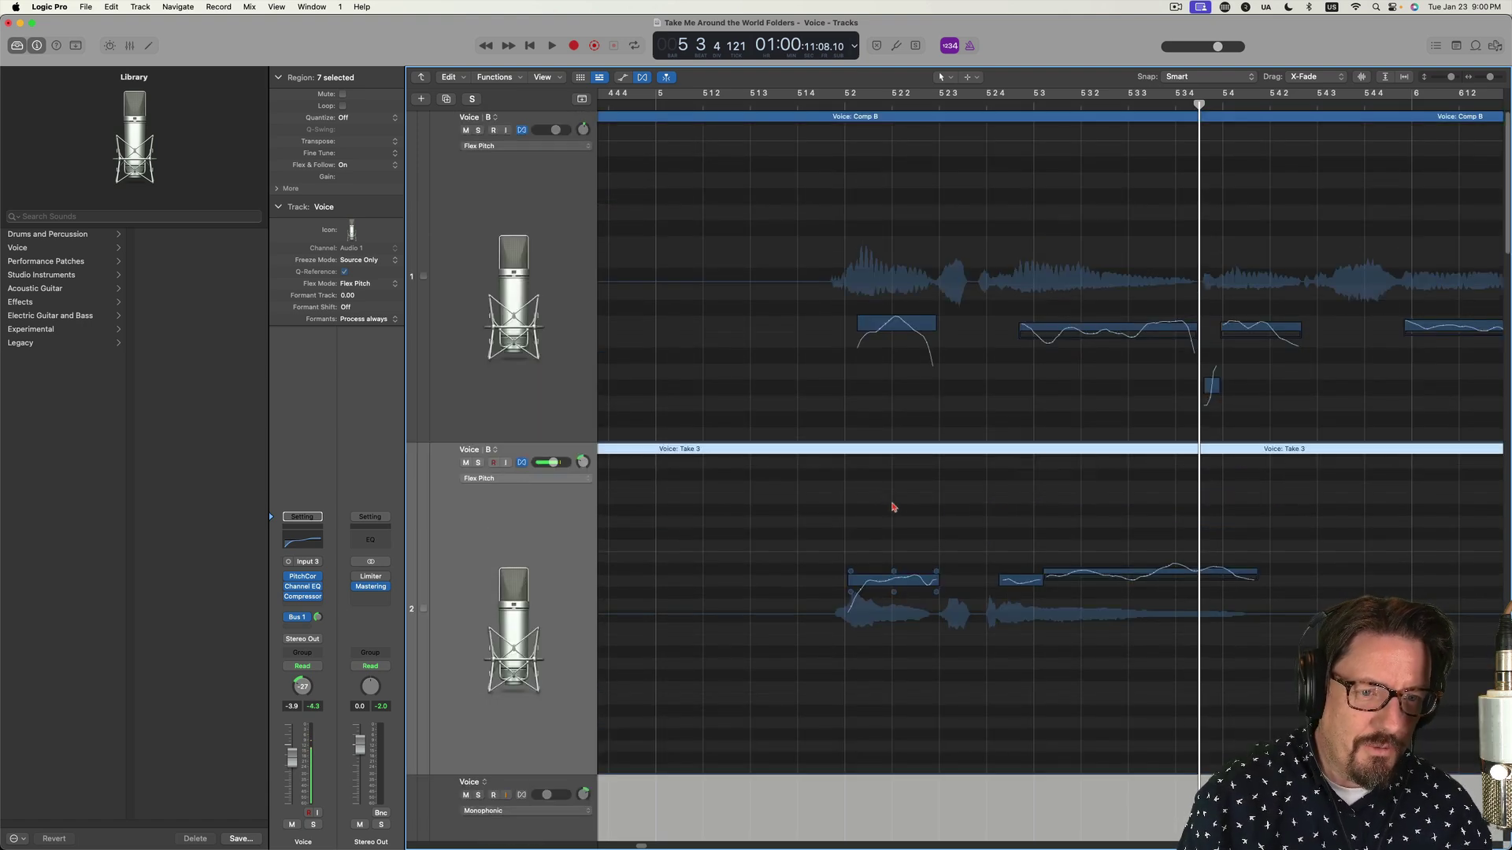
scroll(1055, 343, "right", 5)
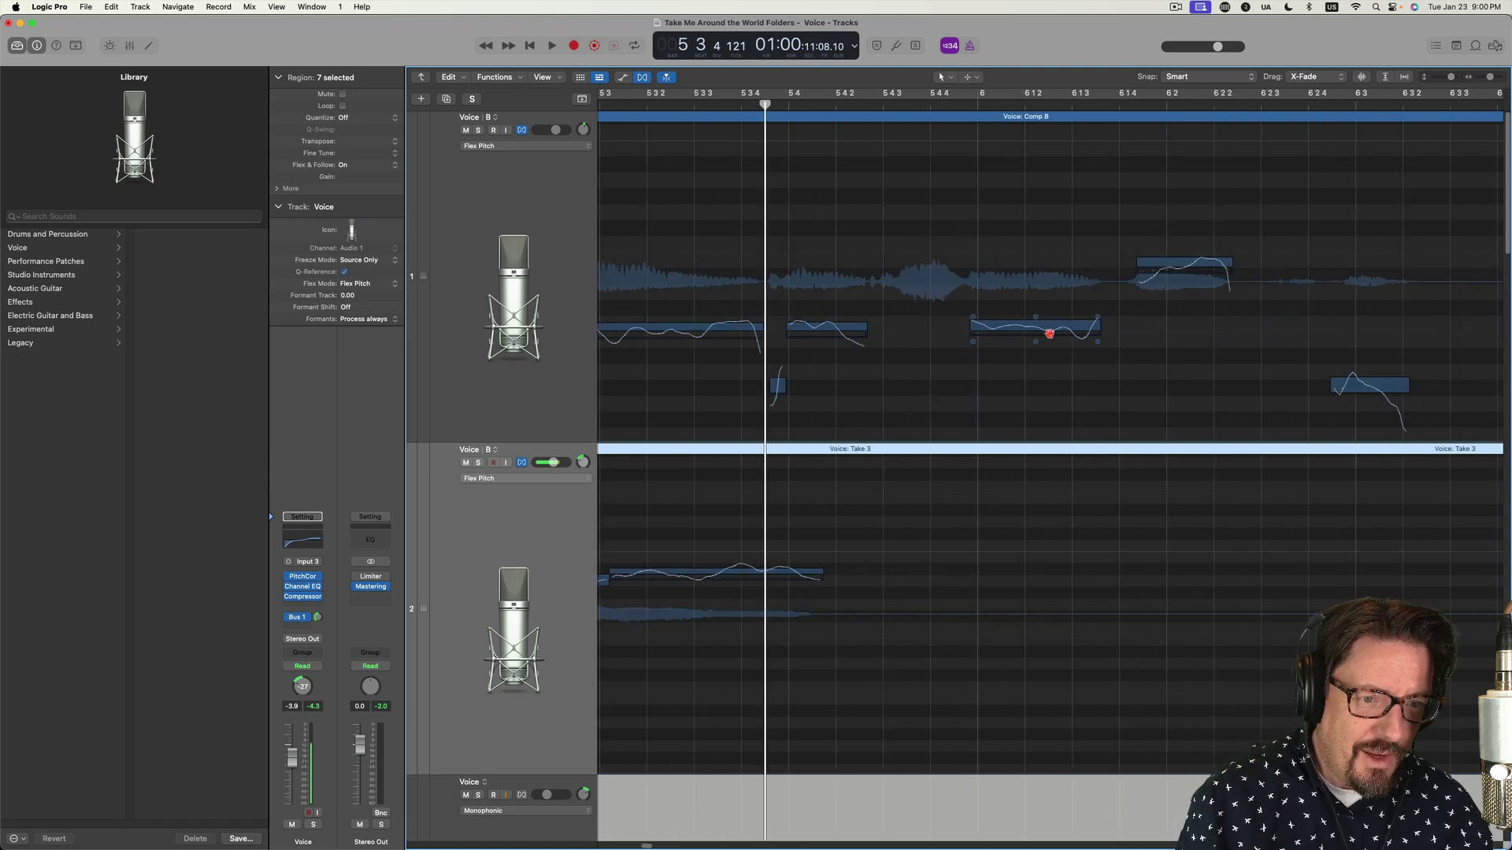
scroll(1052, 339, "right", 15)
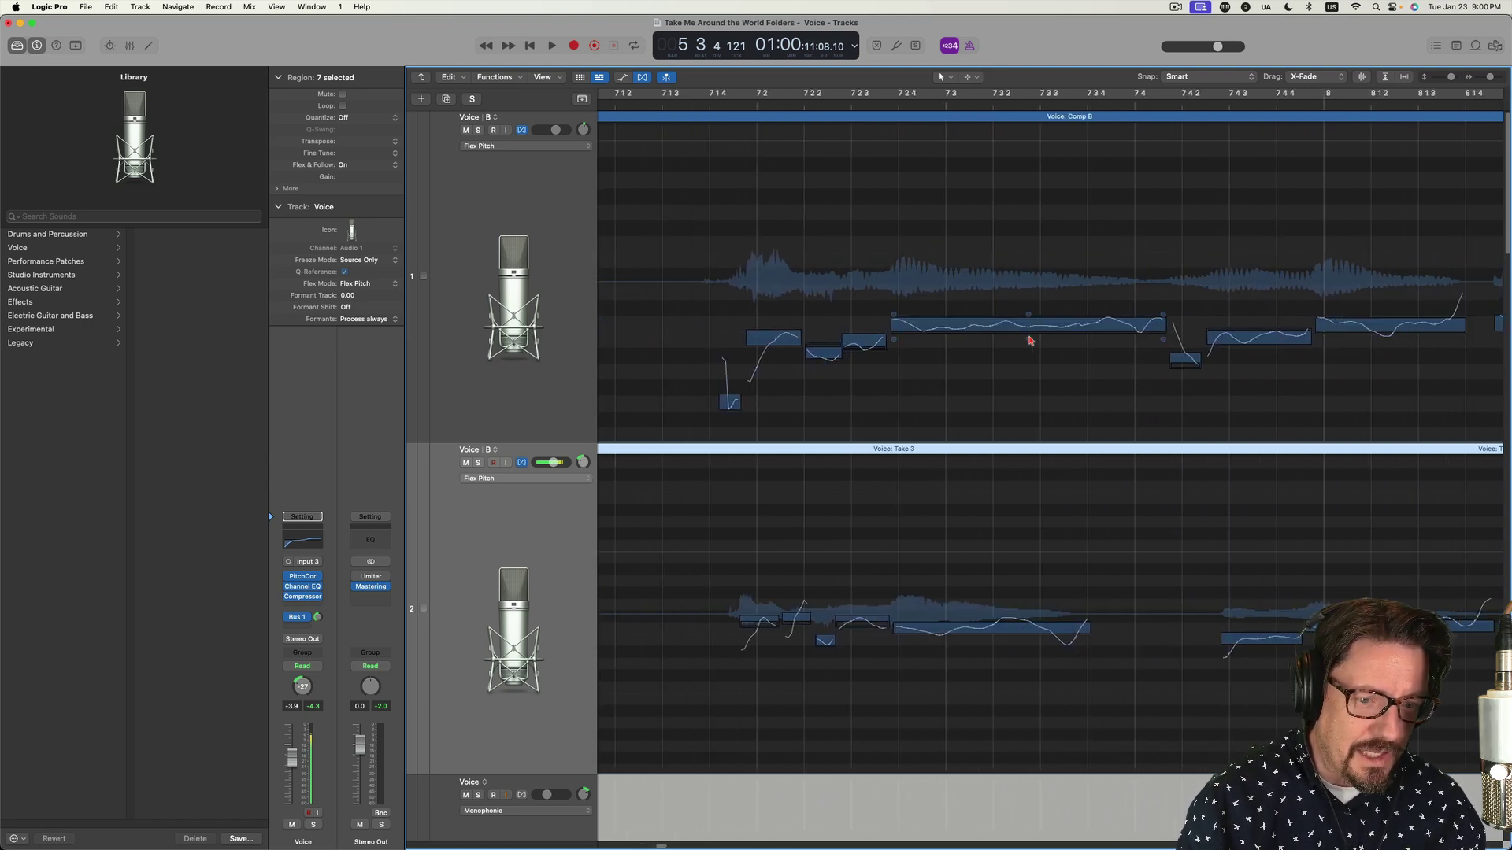
scroll(1024, 340, "left", 20)
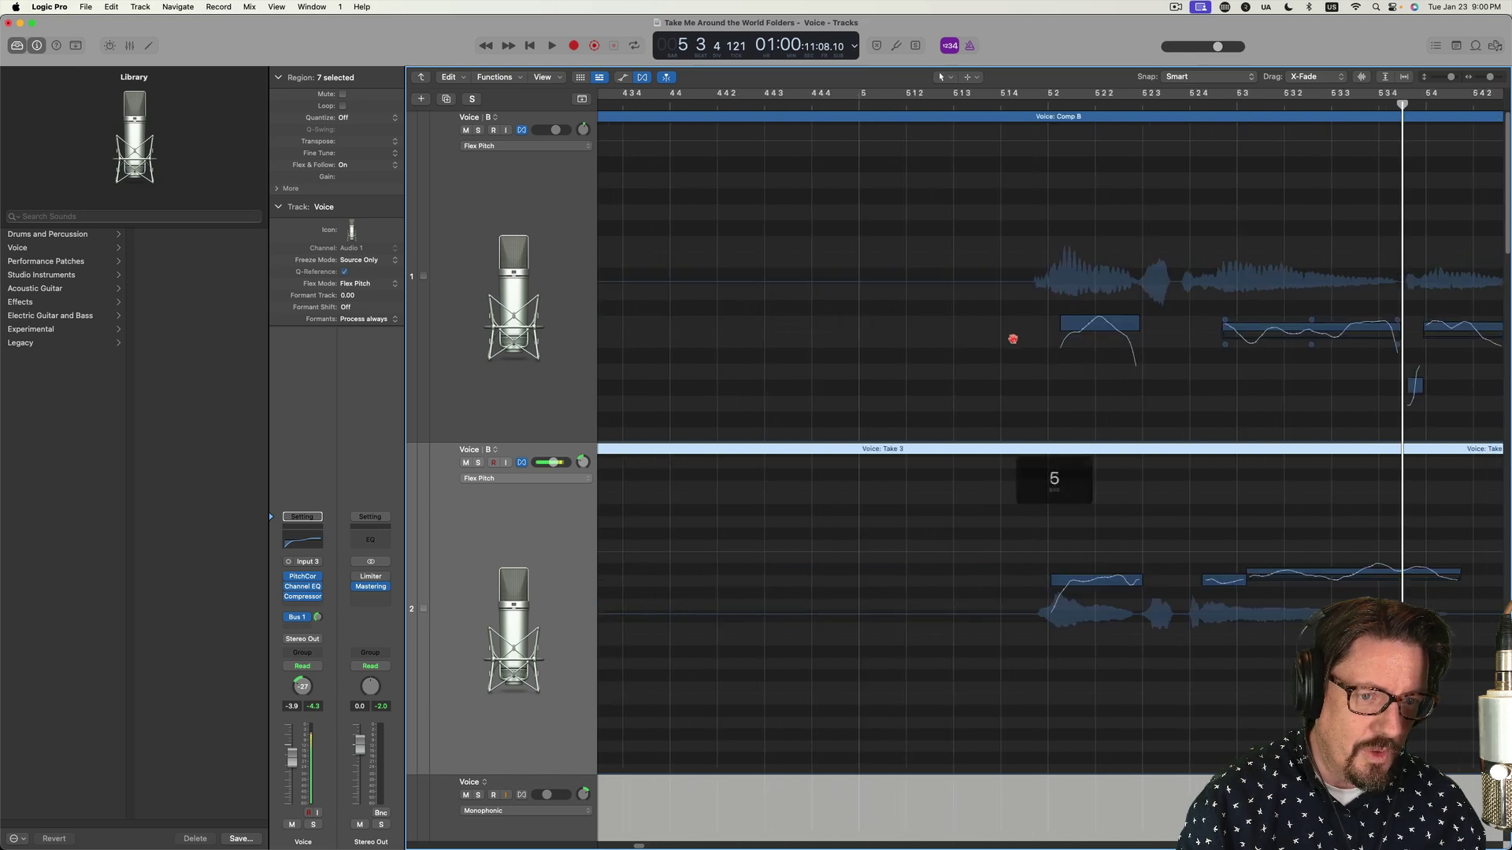
scroll(1013, 338, "left", 20)
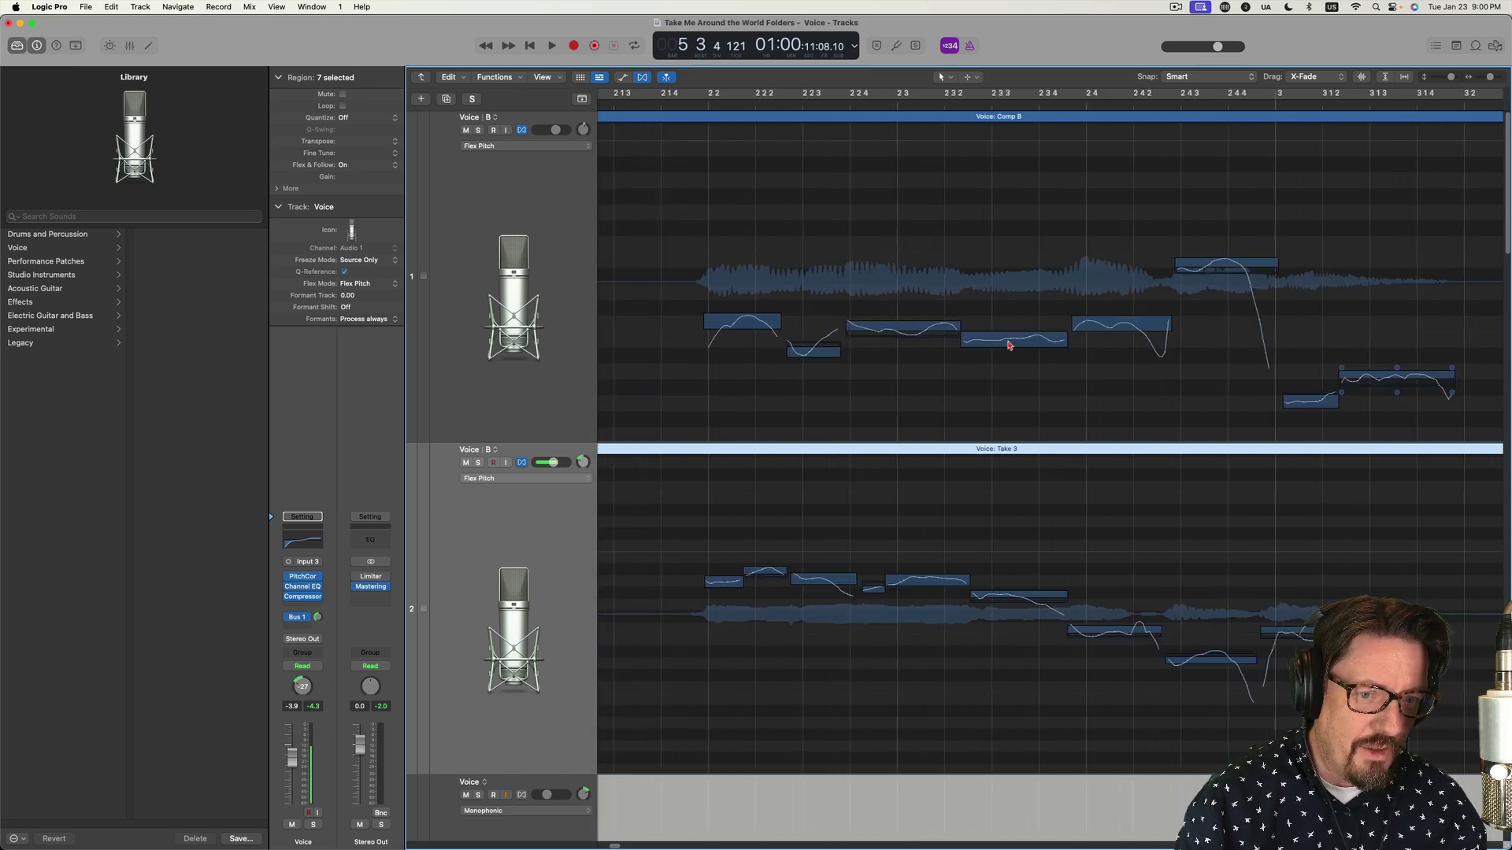
scroll(1008, 345, "left", 20)
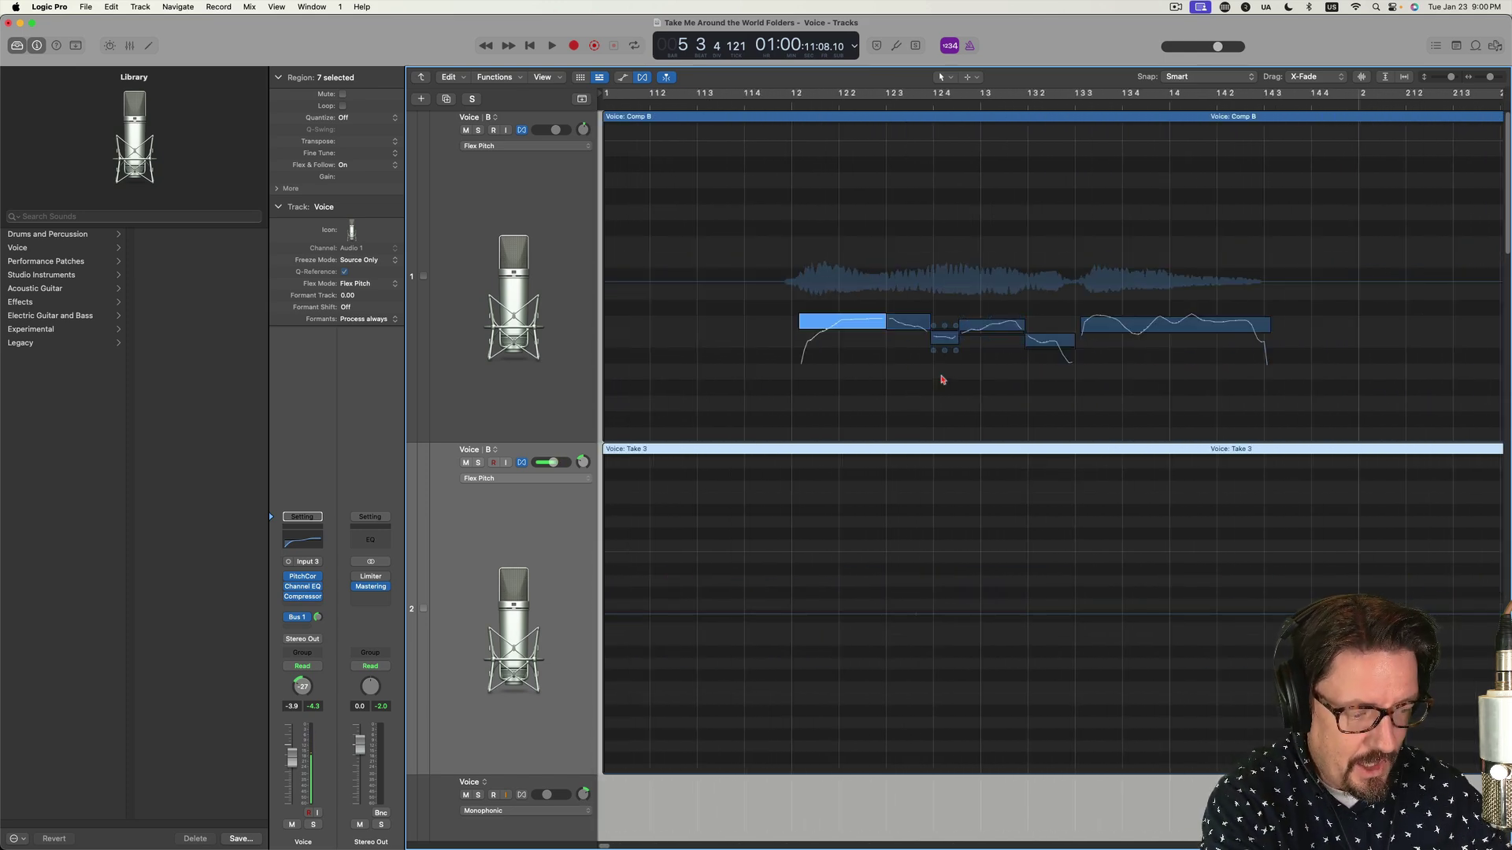
Bring the song's regions back into overview and switch the second Voice track to track alternative A
key("super+Left")
key("super+Left")
key("super+Left")
key("super+Left")
key("super+Left")
key("super+Left")
key("super+Up")
key("super+Up")
key("super+Up")
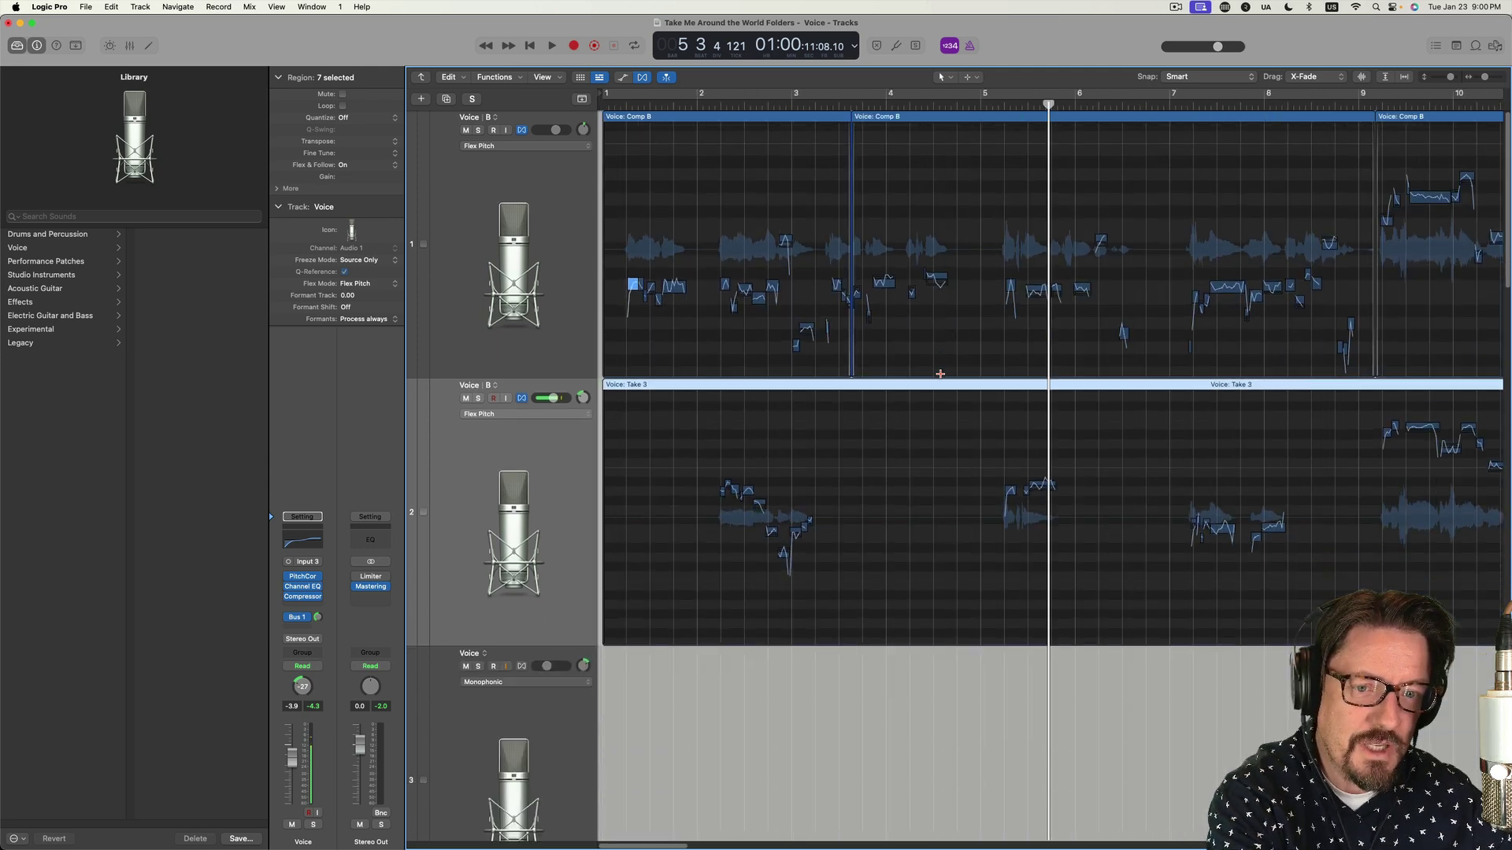
key("super+Up")
key("super+Left")
key("super+Left")
key("super+Left")
key("super+Left")
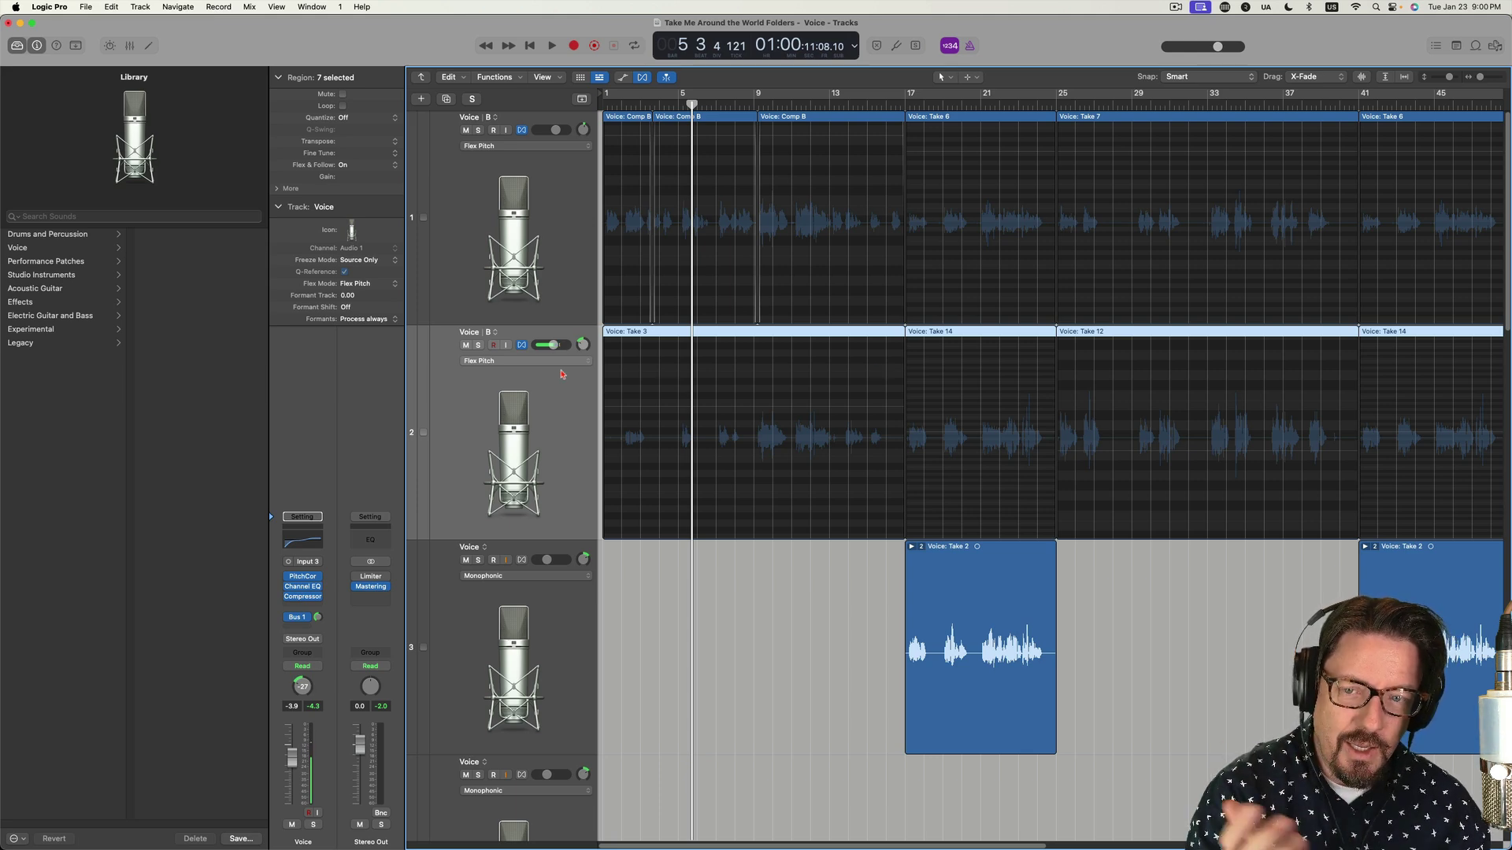
left_click(495, 334)
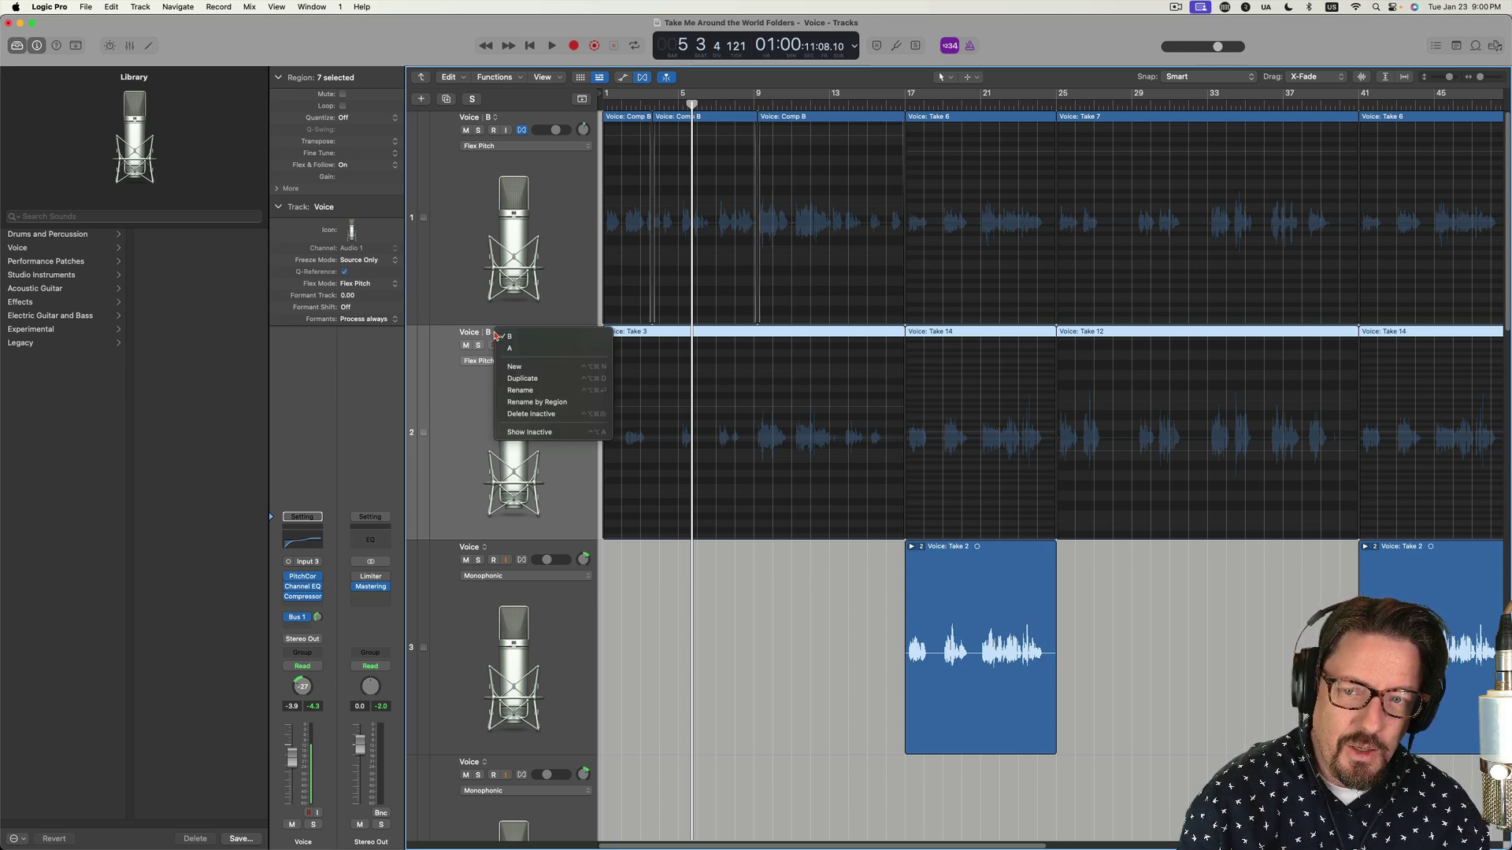
left_click(513, 350)
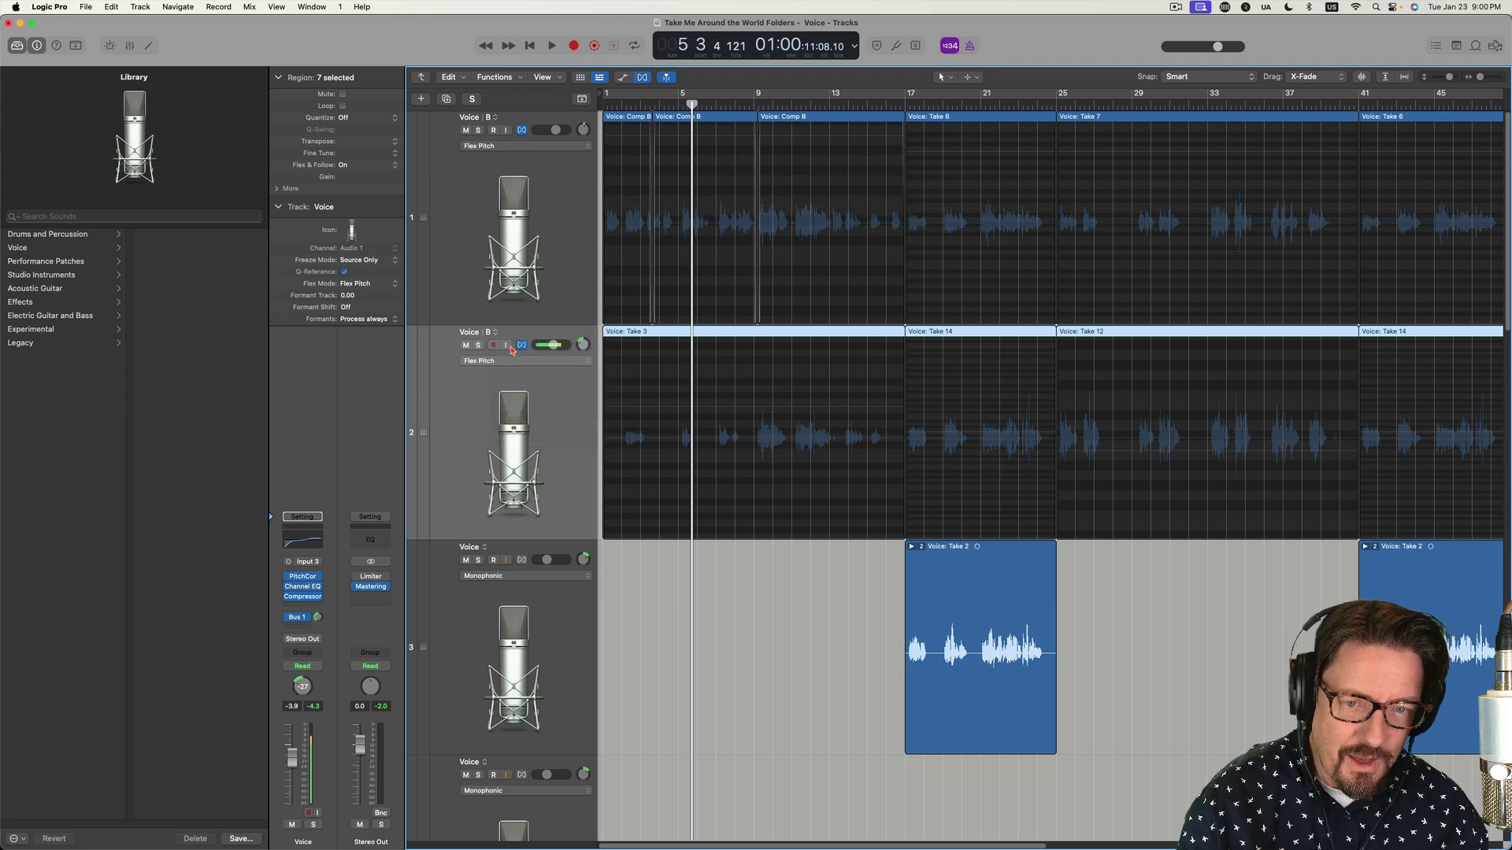
Expand the Take 14 folder at bar 17 on the second Voice track, look through its takes, and collapse it
left_click(911, 331)
scroll(938, 645, "down", 20)
scroll(941, 639, "up", 20)
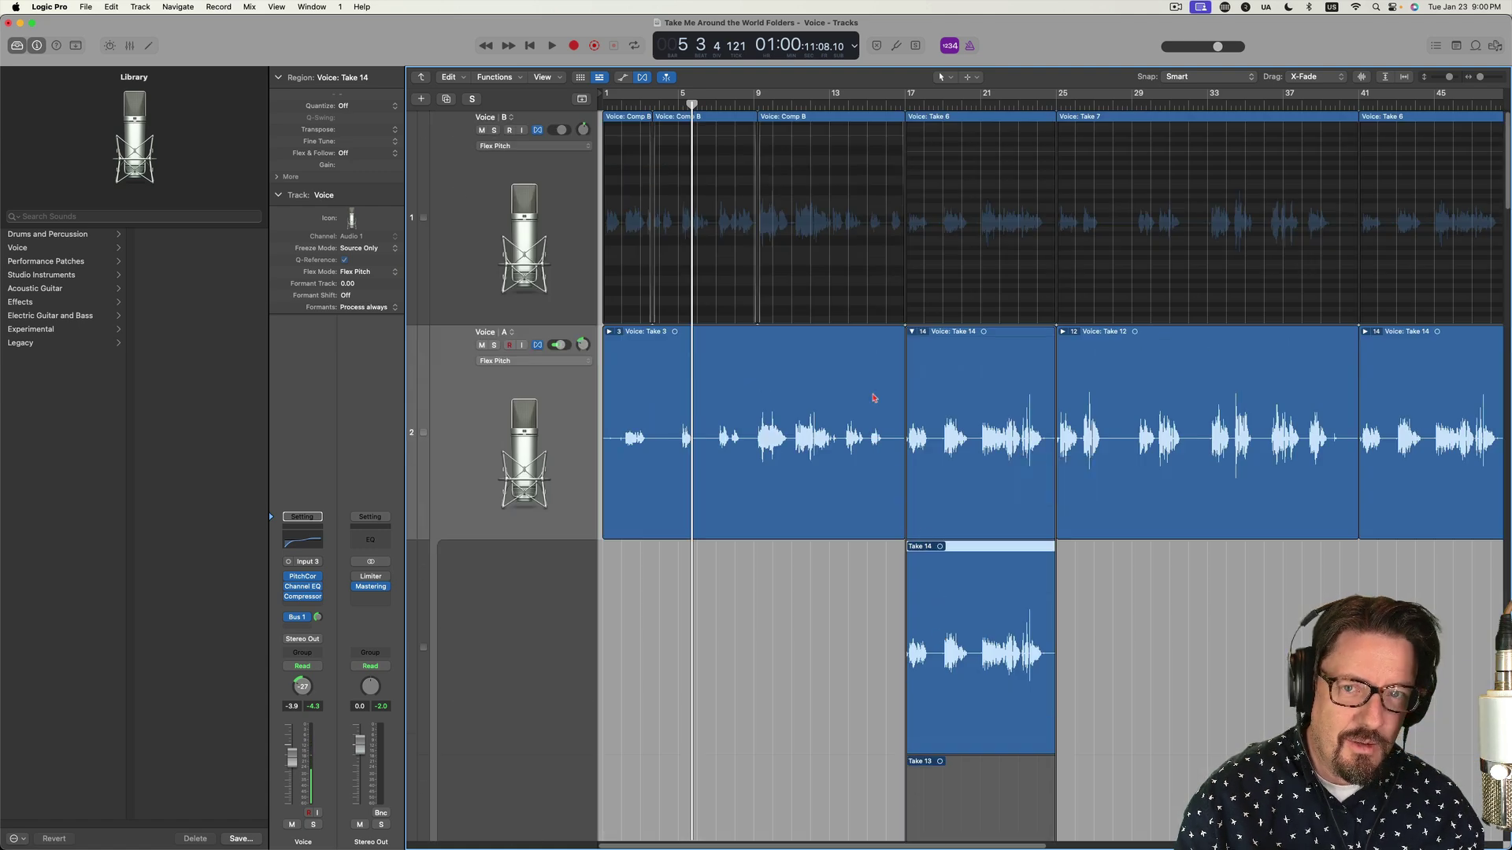
left_click(911, 334)
left_click(957, 337)
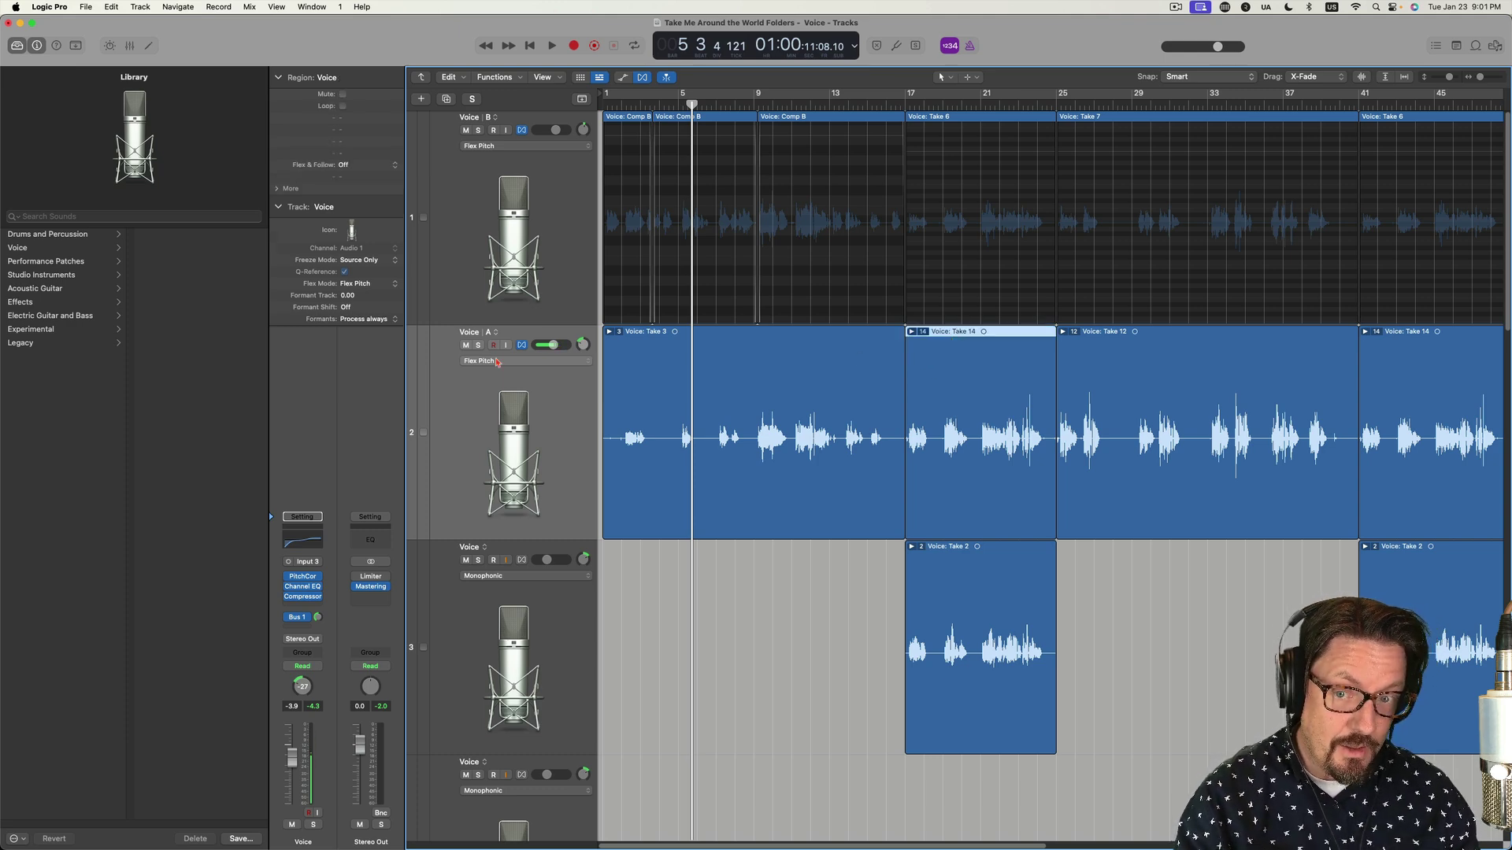
Switch the second Voice track to track alternative B and place the playhead at bar 17
left_click(488, 332)
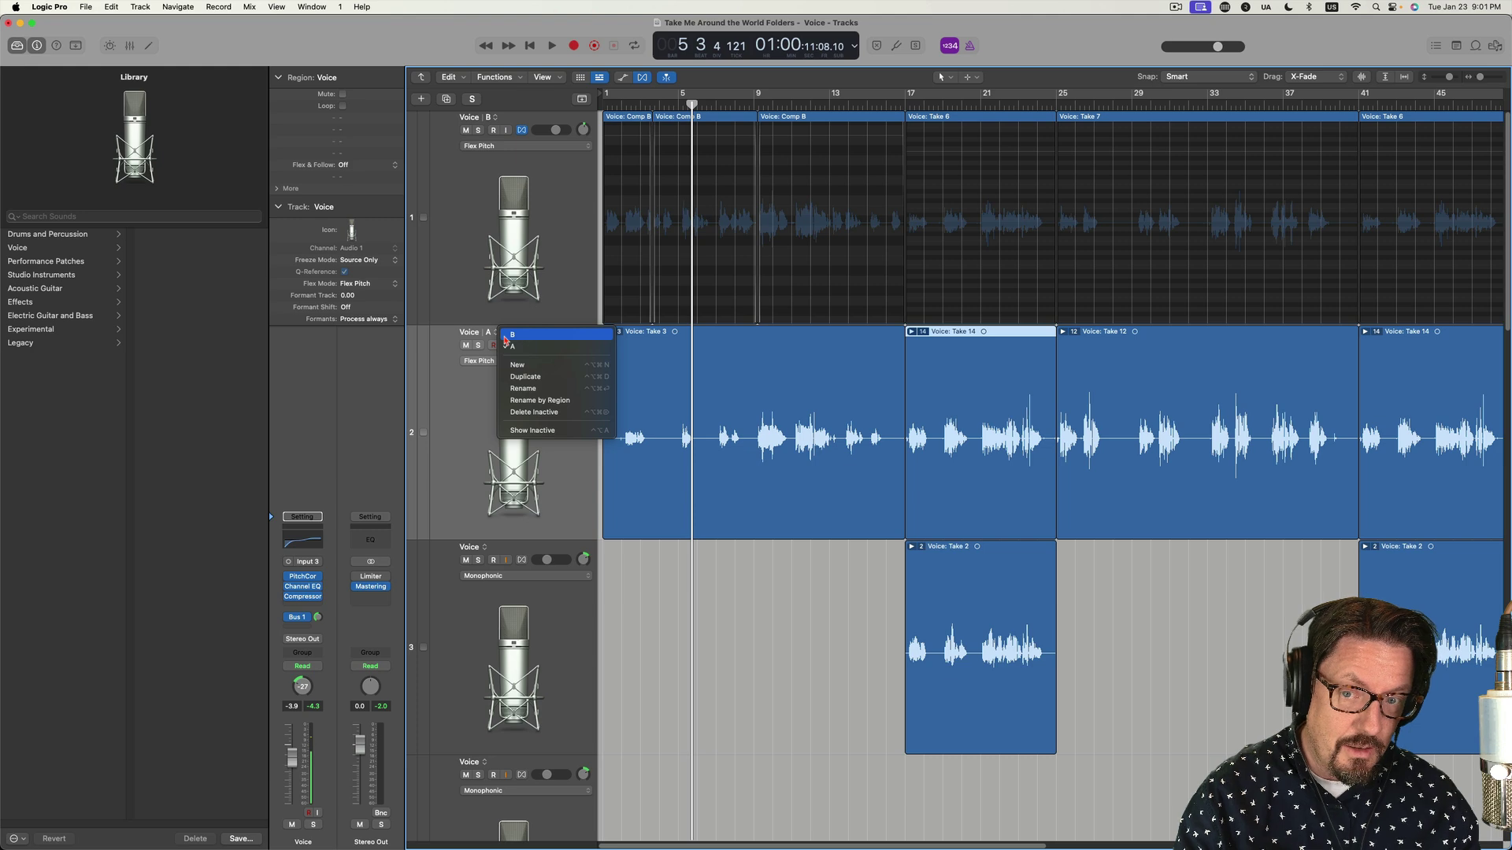
left_click(507, 345)
left_click_drag(929, 104, 905, 103)
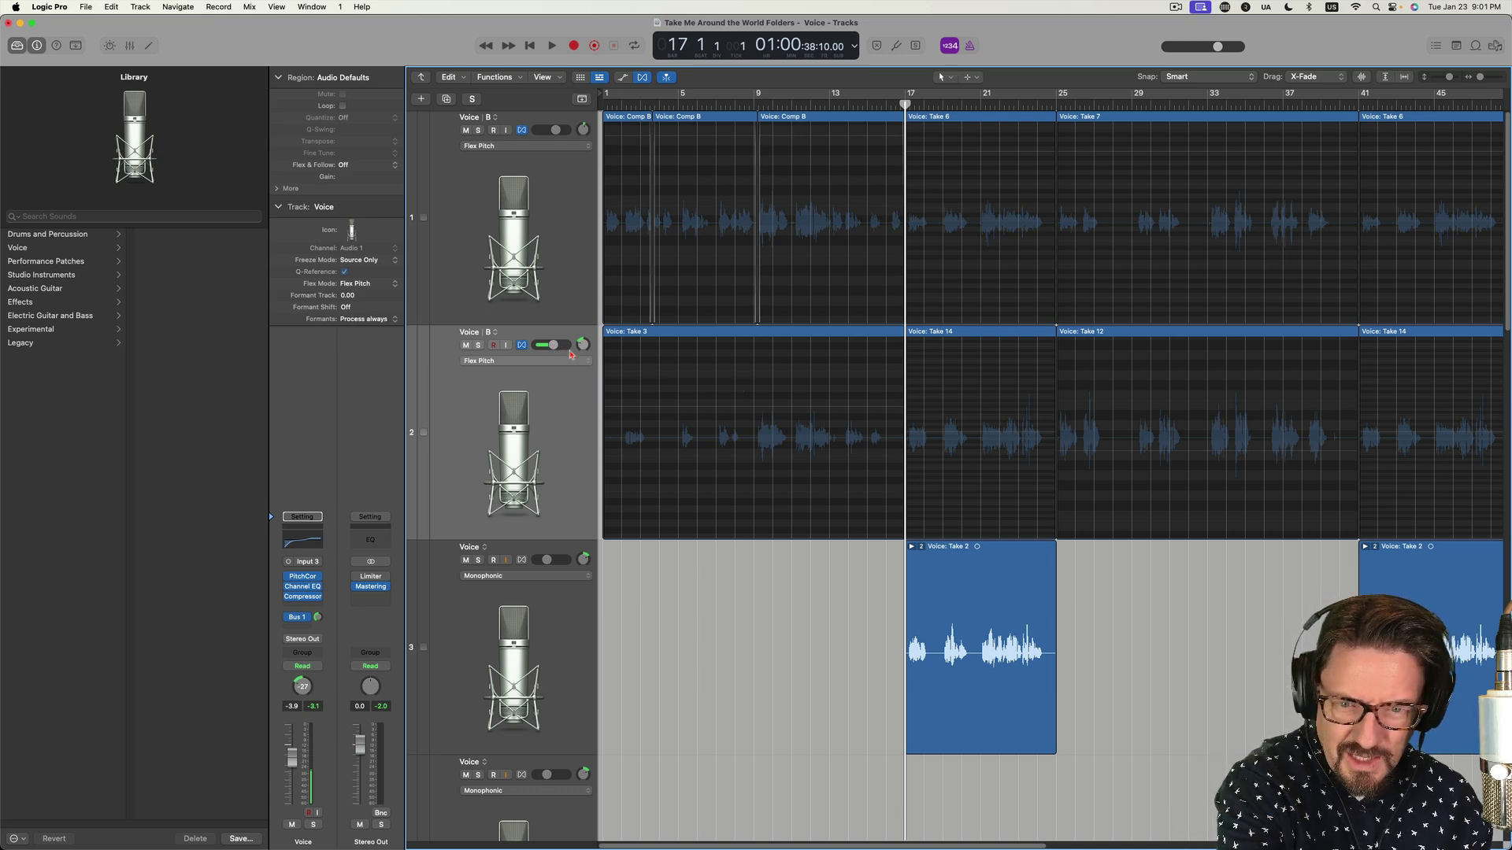
Magnify the opening bars and raise the pitch of the first Flex Pitch note in bar 1 of the first Voice track
left_click(624, 103)
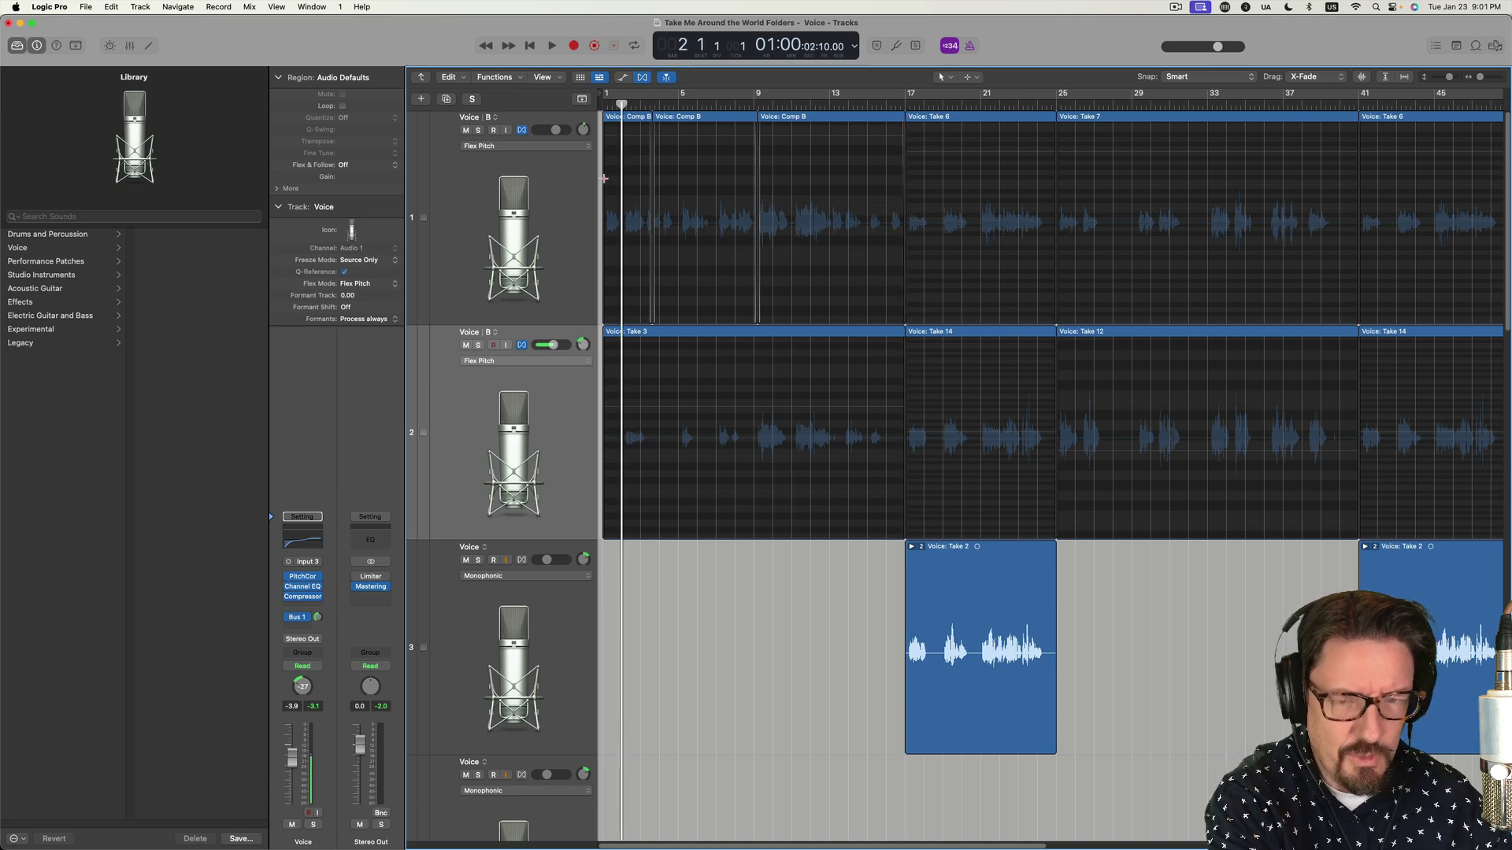
key("super+Right")
key("super+Right")
key("super+Right")
key("super+Right")
key("super+Right")
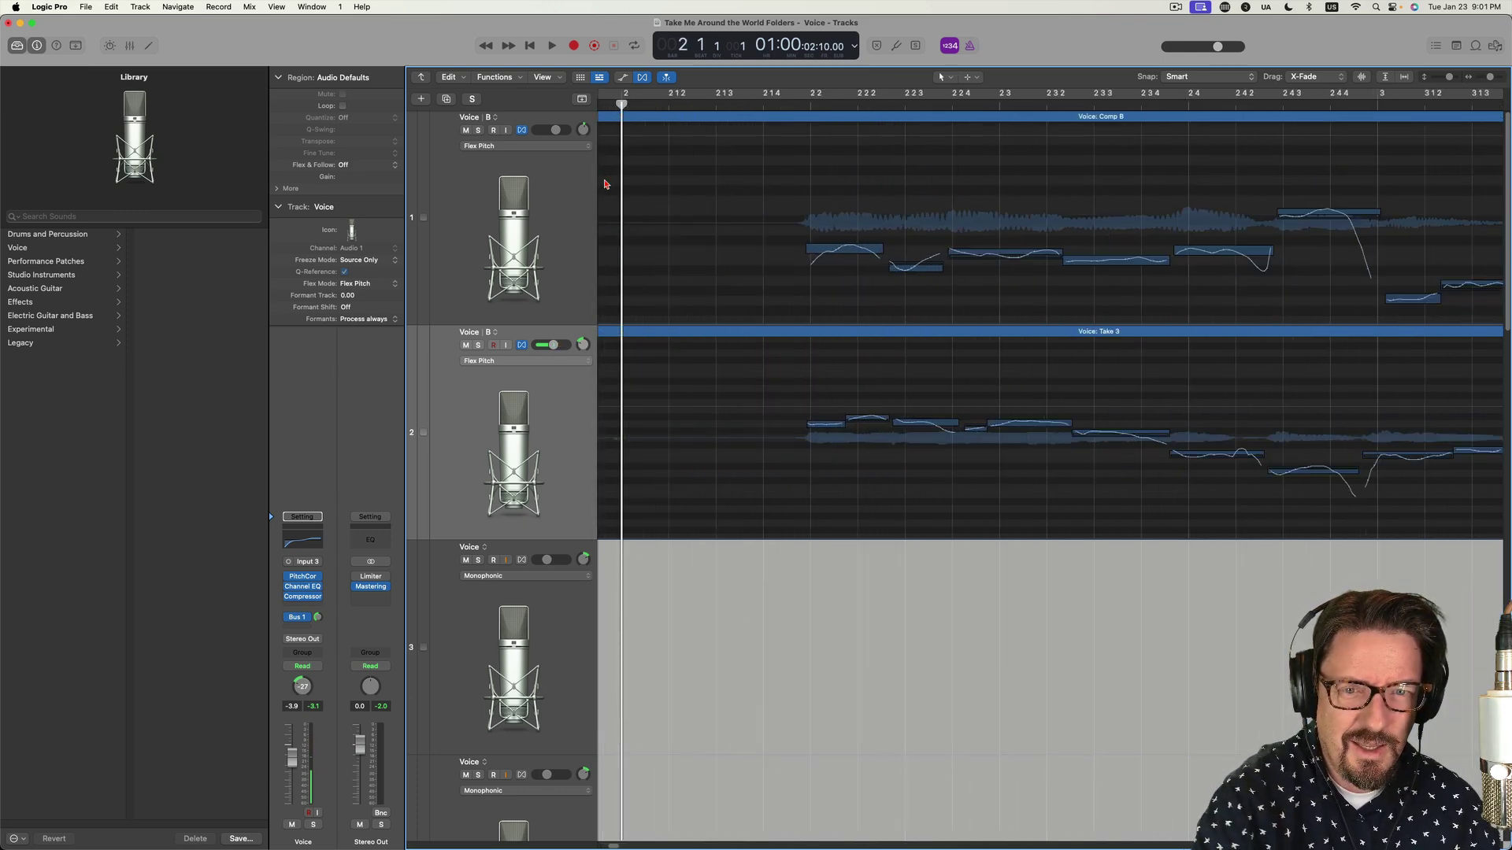
scroll(775, 210, "left", 10)
left_click(836, 251)
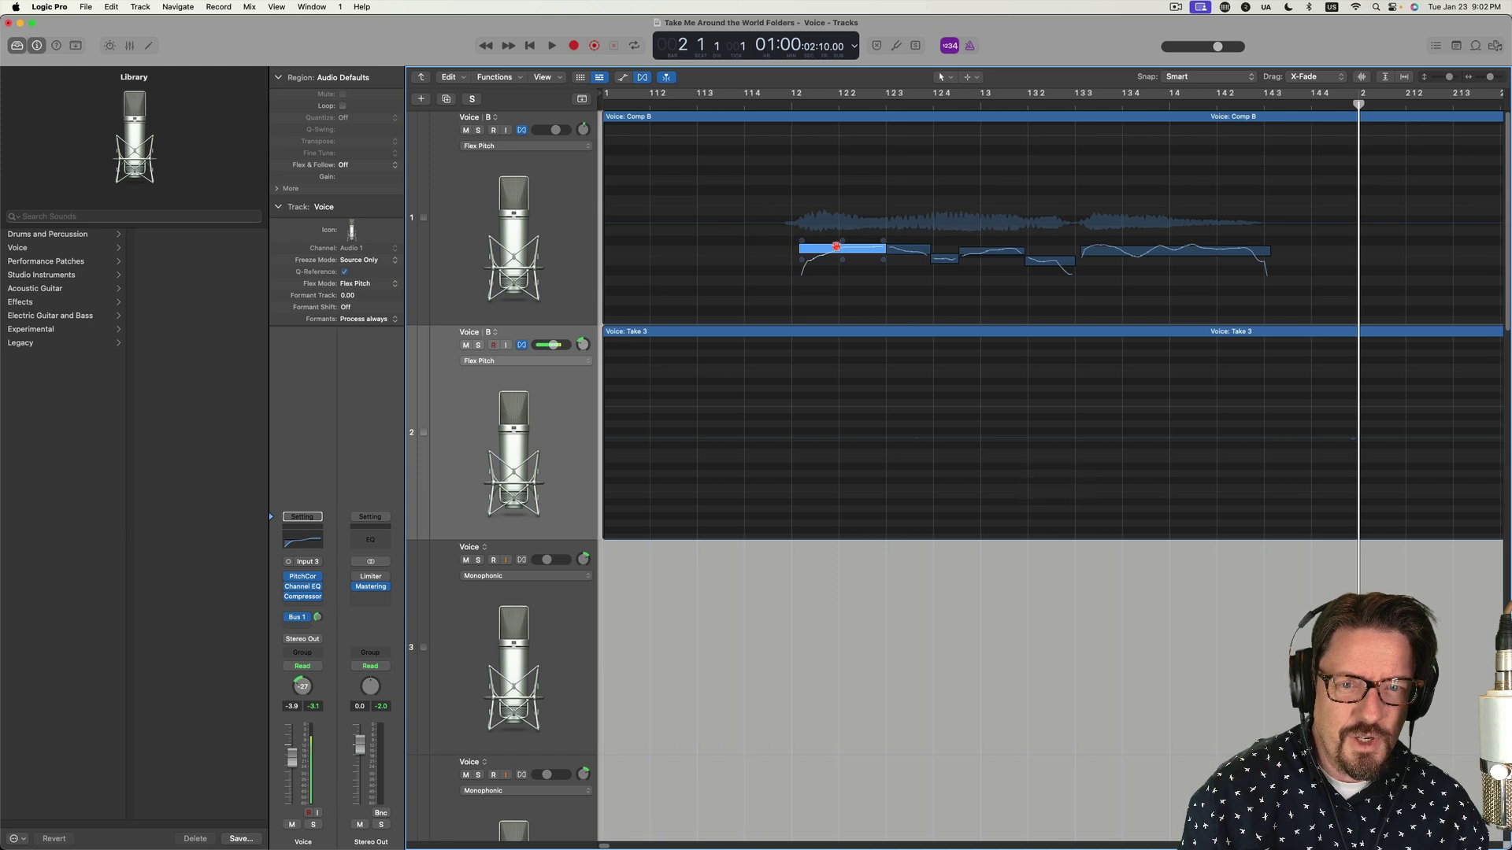
left_click_drag(836, 251, 837, 162)
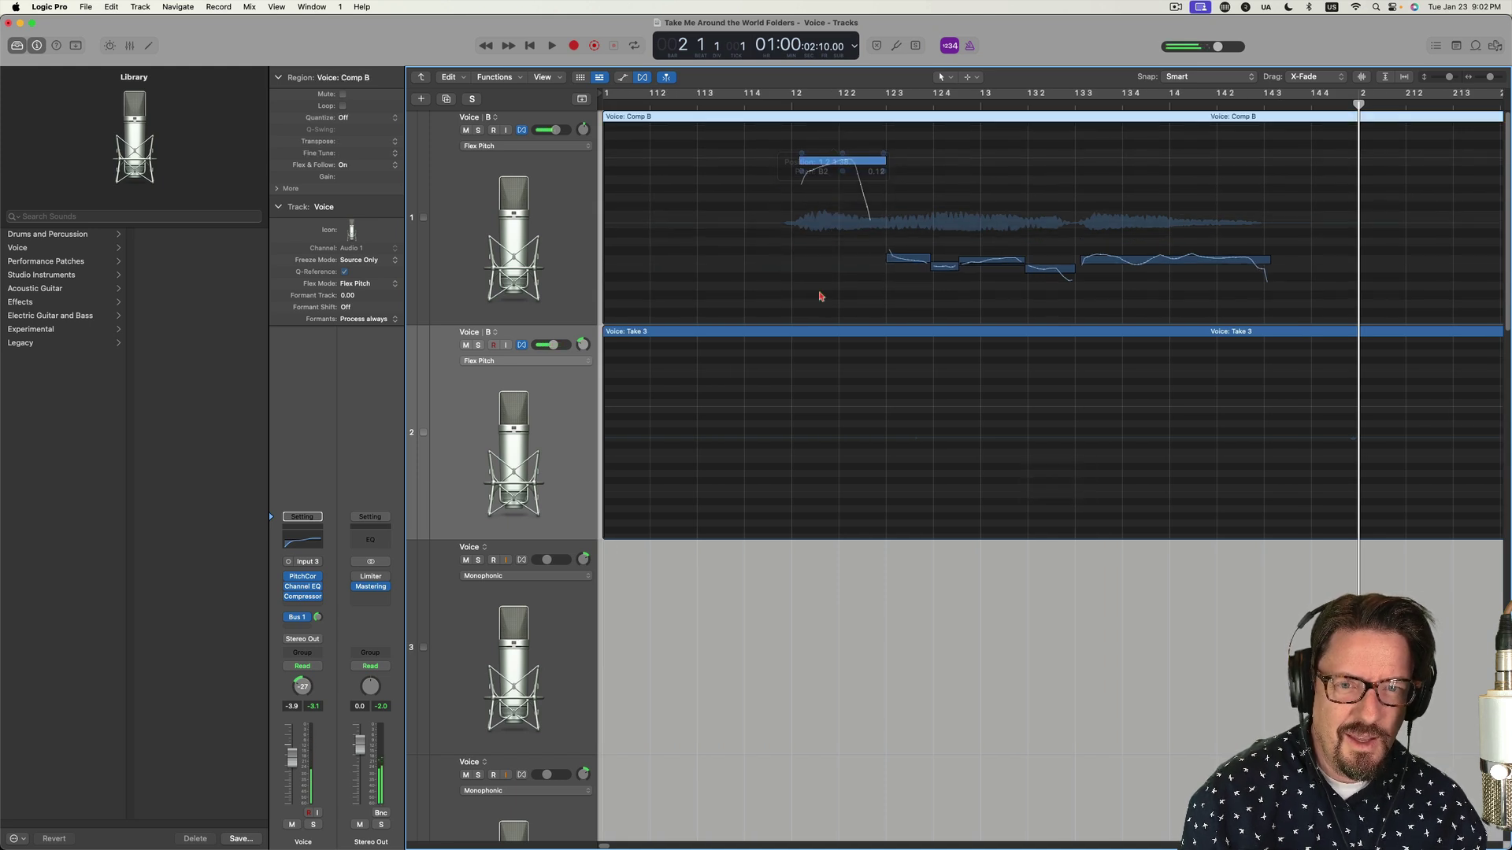
Alternate the first Voice track between alternatives A and B to compare the pitch of its first note
left_click(494, 117)
left_click(509, 135)
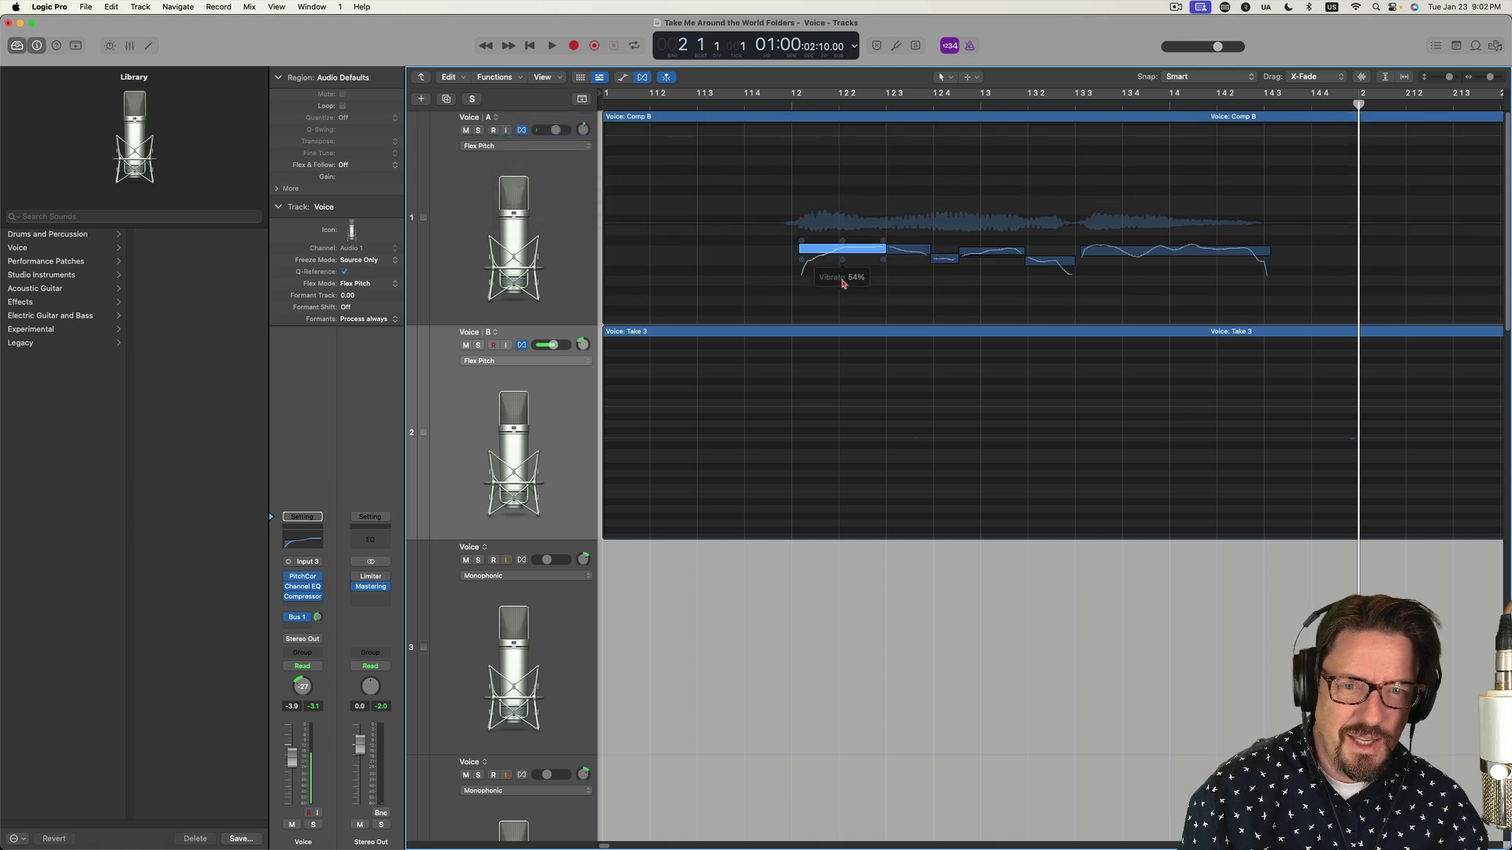
left_click(495, 118)
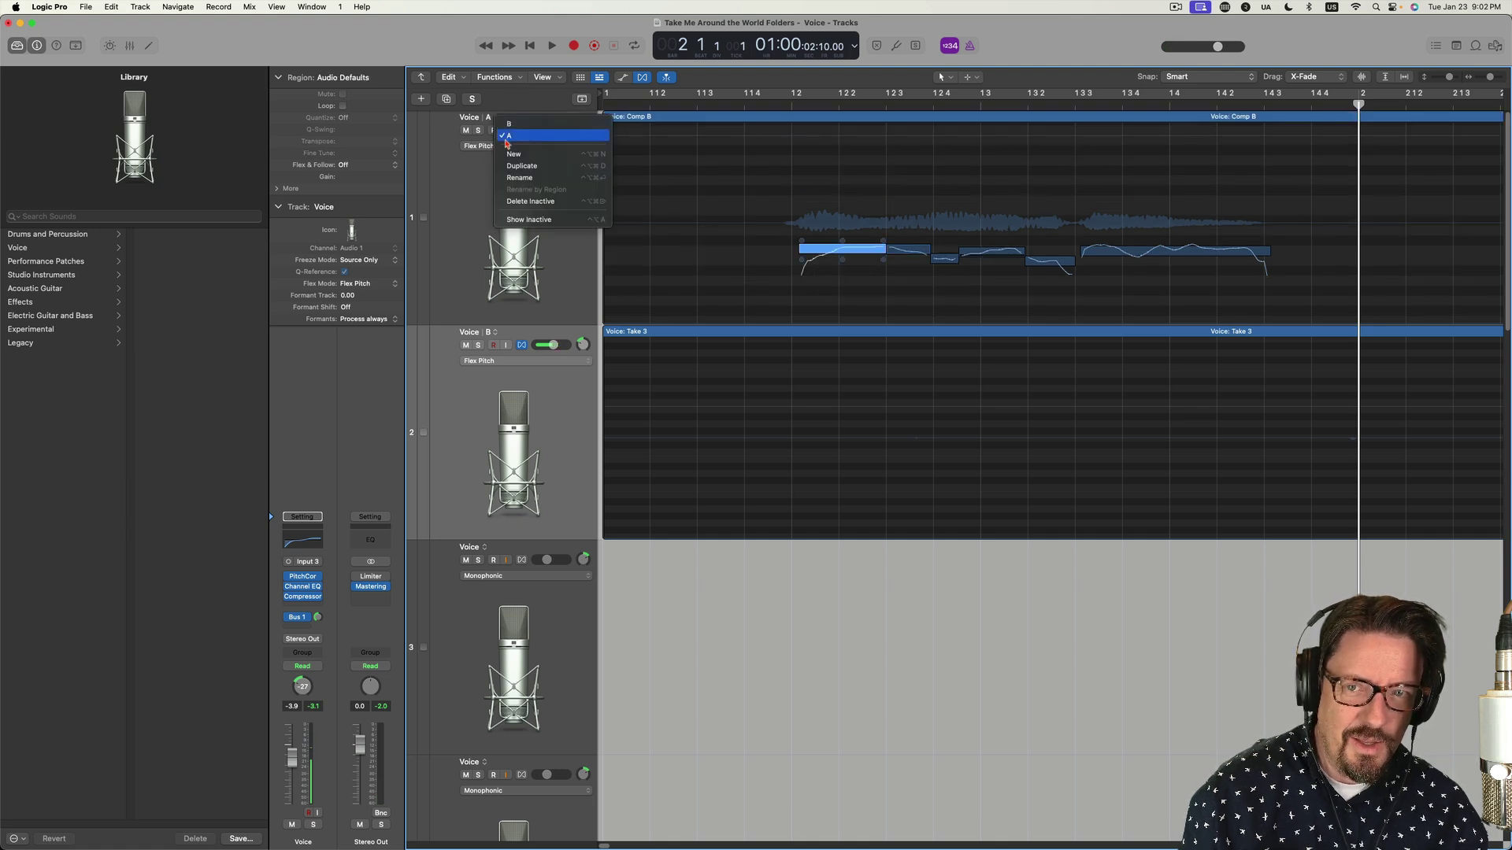
left_click(507, 125)
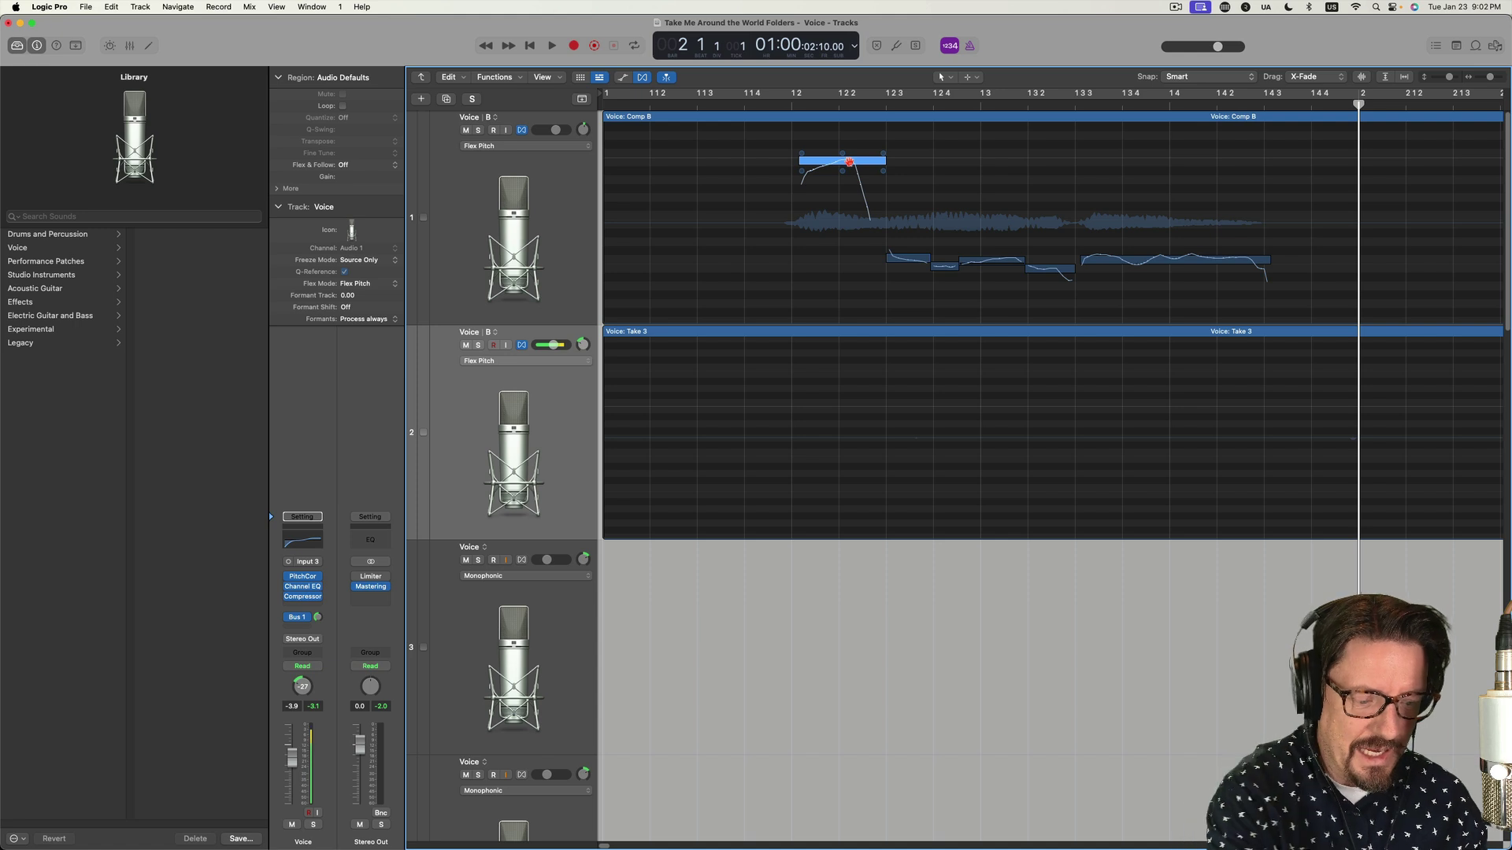
key("super+z")
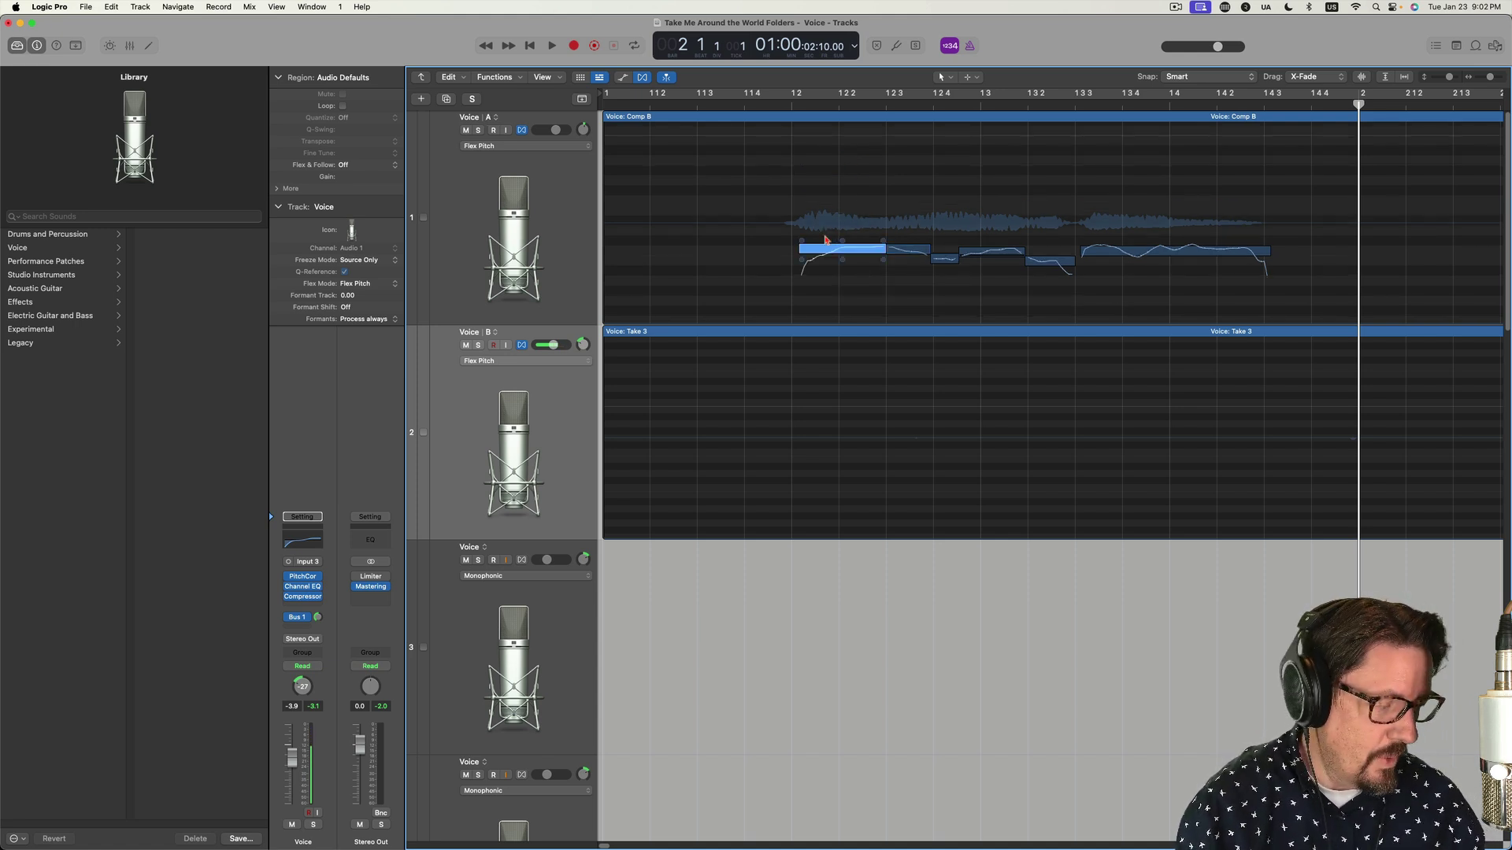
Bring the song back into overview and switch the first Voice track to track alternative B
key("super+Left")
key("super+Left")
key("super+Left")
key("super+Left")
key("super+Left")
key("super+Left")
key("super+Left")
key("super+Left")
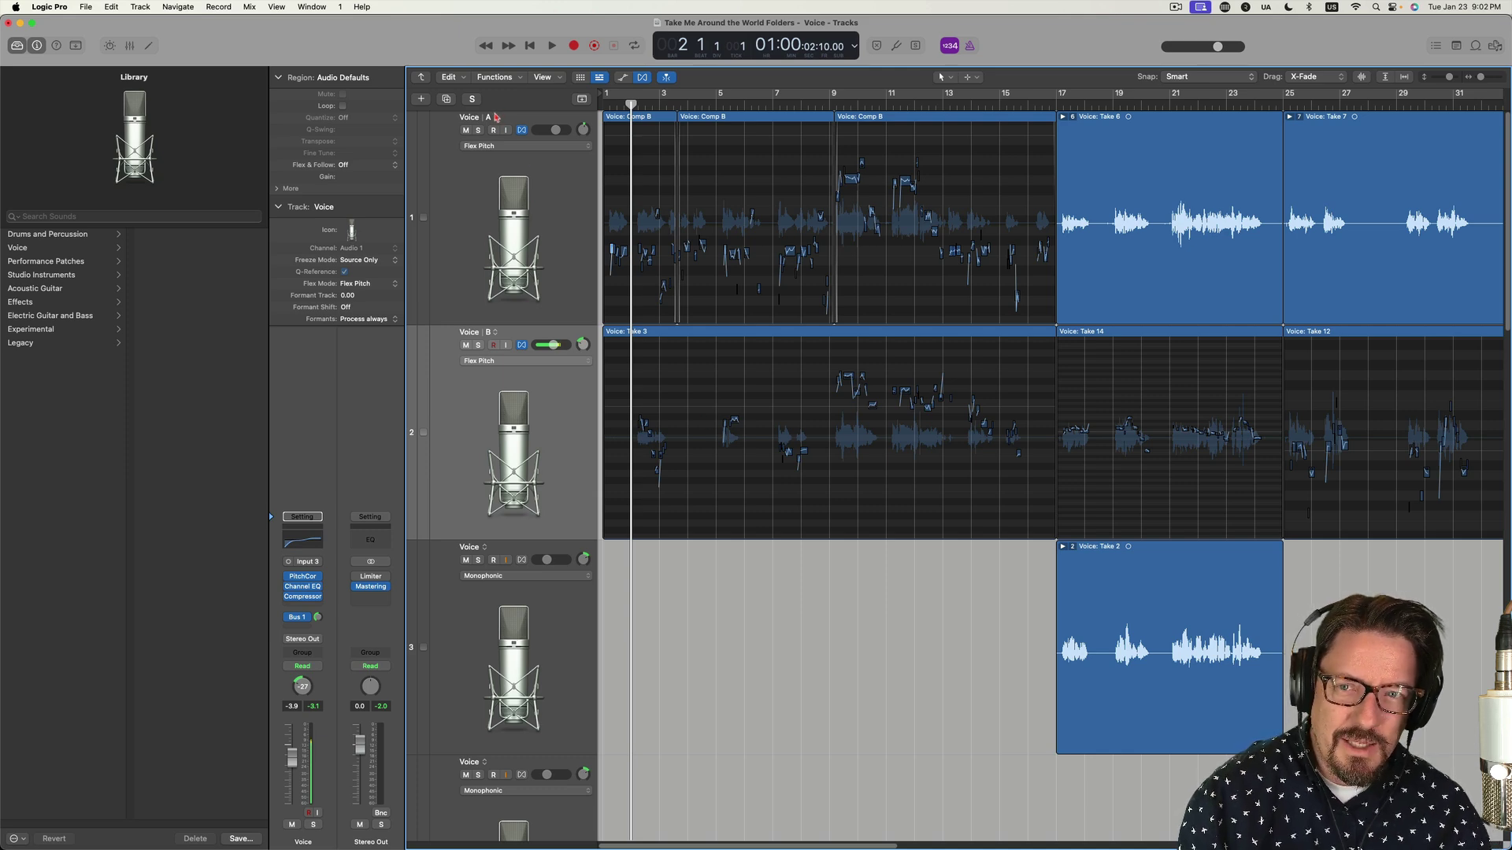
left_click(495, 119)
left_click(495, 119)
left_click(508, 131)
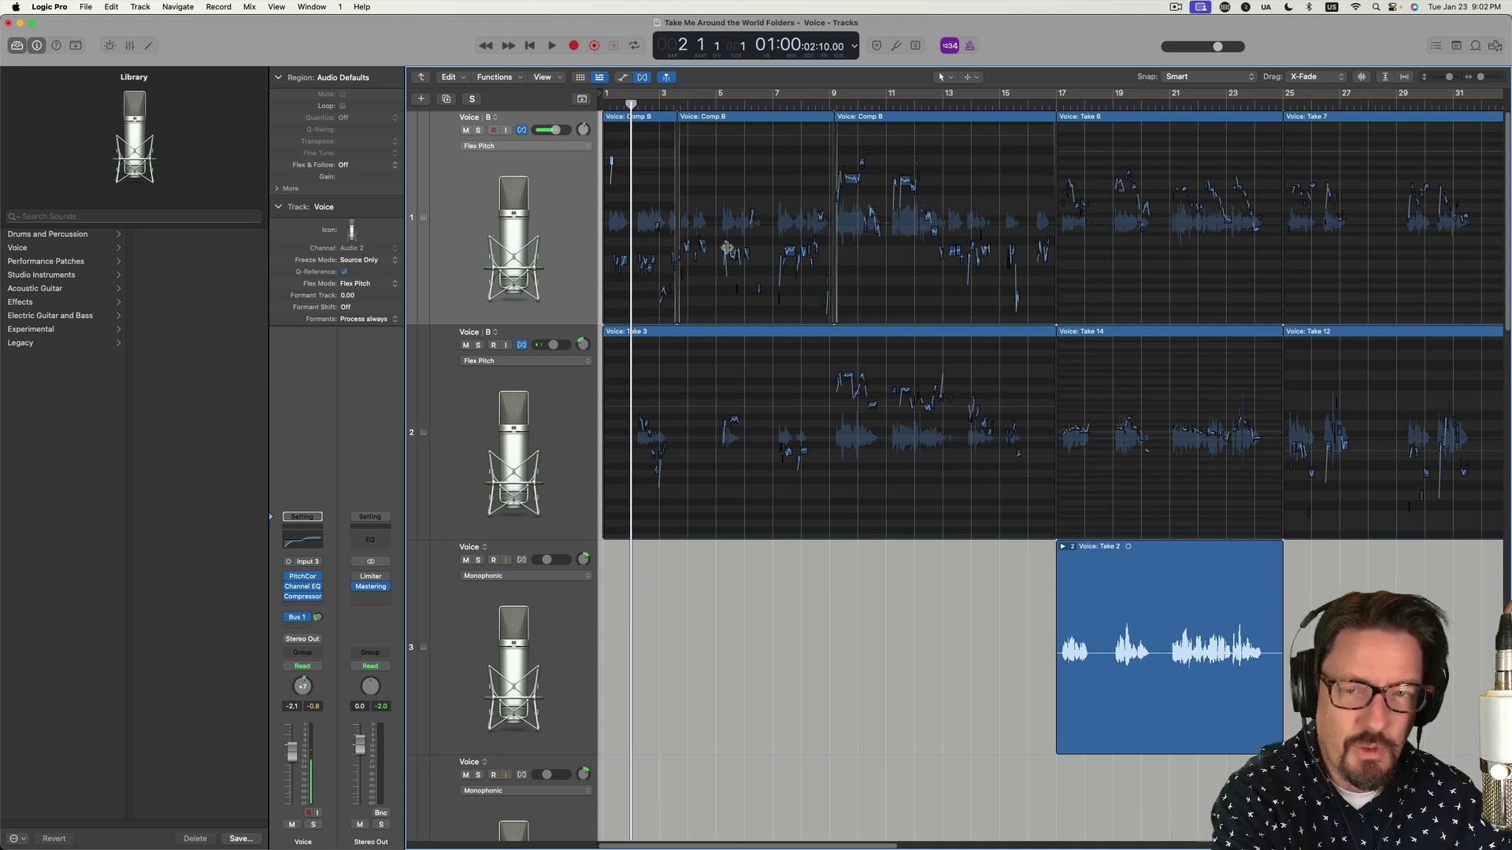
Magnify bar 1 and lower the raised first note of the first Voice track back to its original pitch
key("super+Right")
key("super+Right")
key("super+Right")
key("super+Right")
key("super+Right")
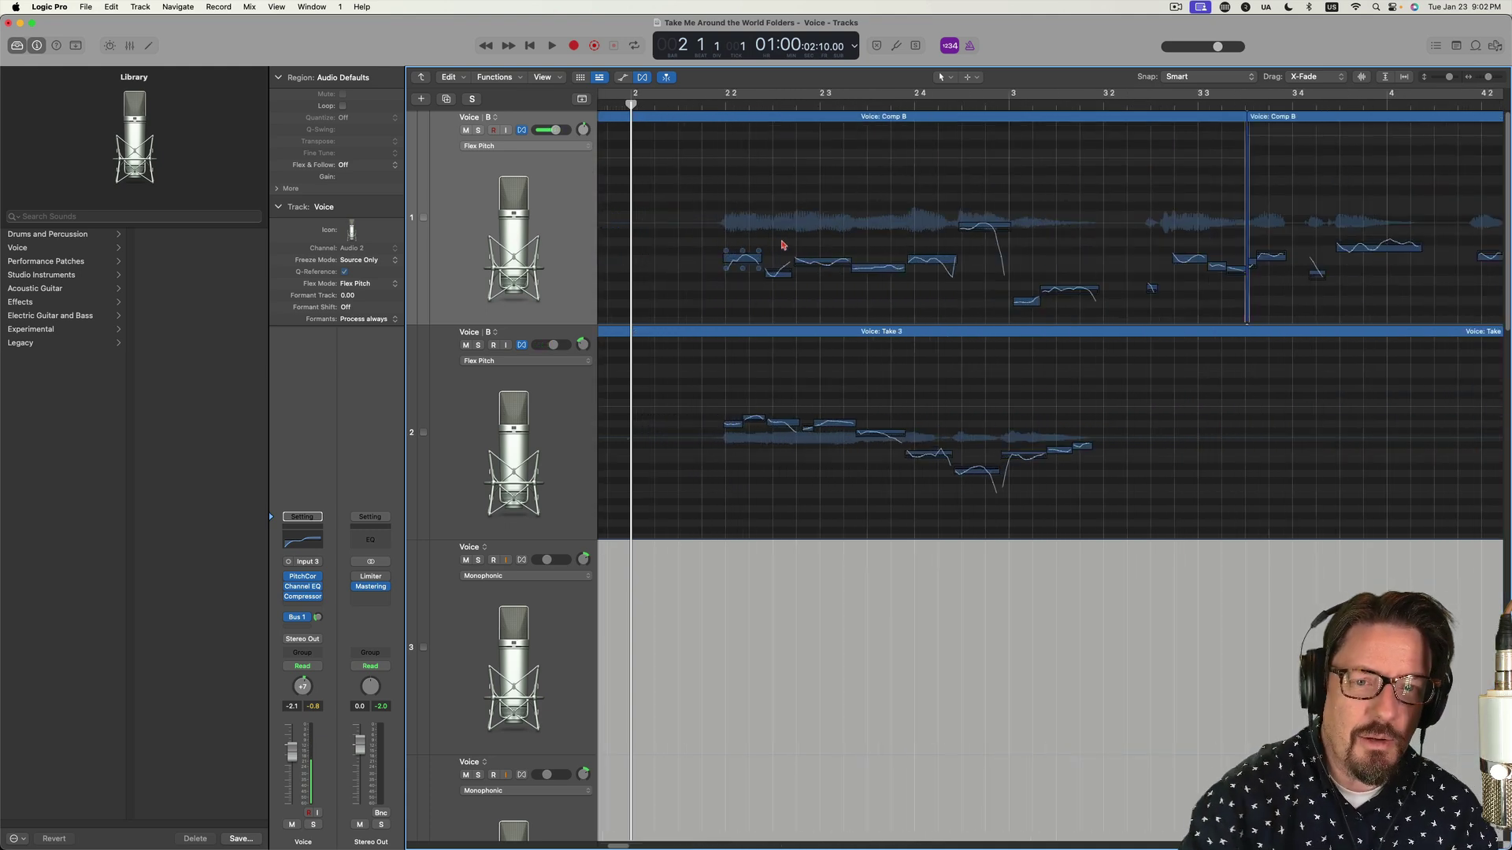
scroll(779, 230, "left", 4)
left_click_drag(704, 169, 696, 264)
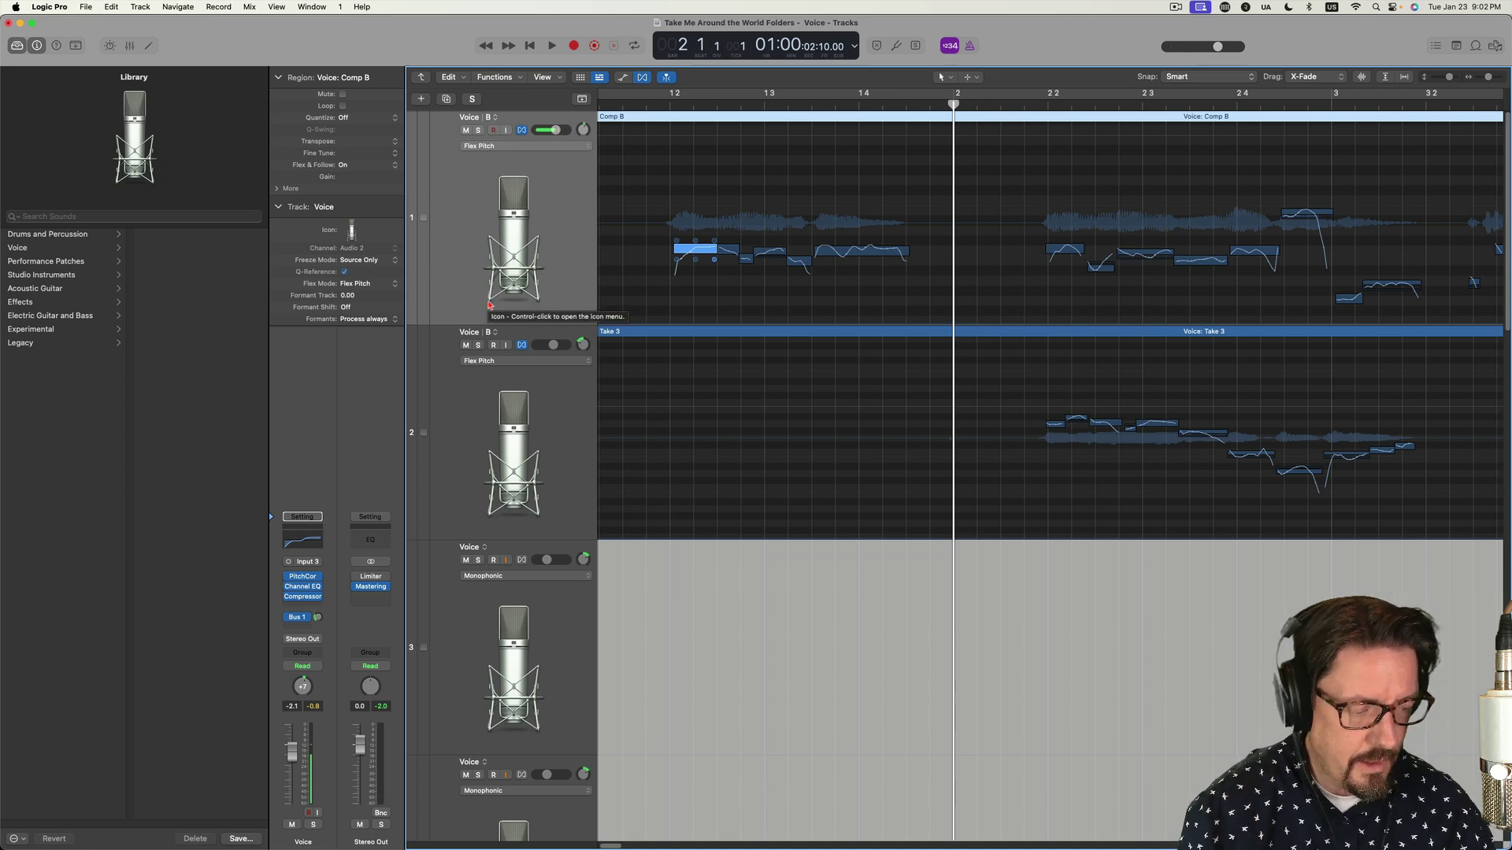
Show the song in overview, place the playhead in bar 27, and magnify the first Comp B region
key("z")
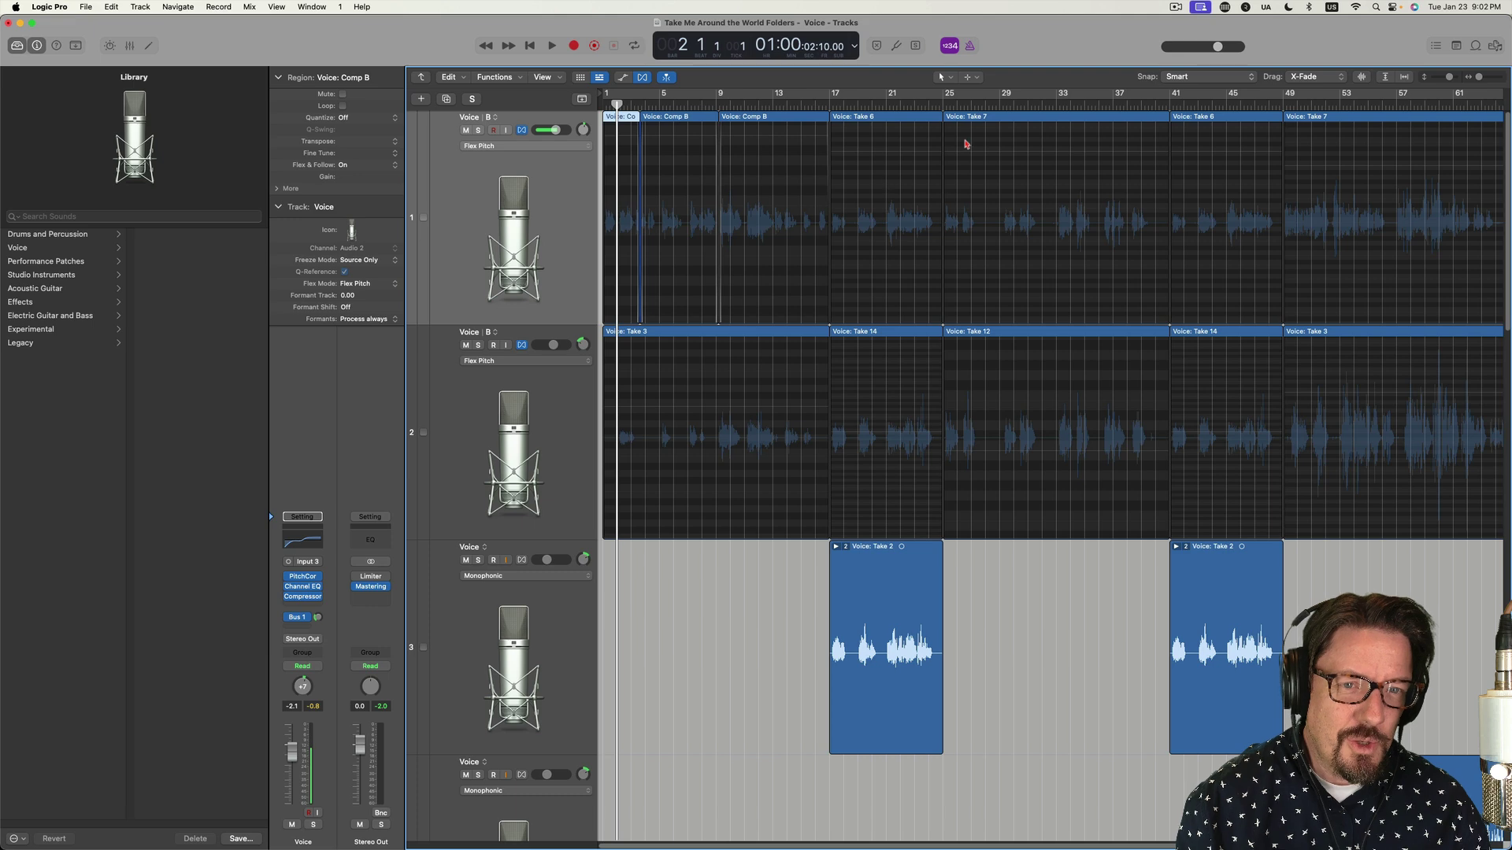
left_click(982, 103)
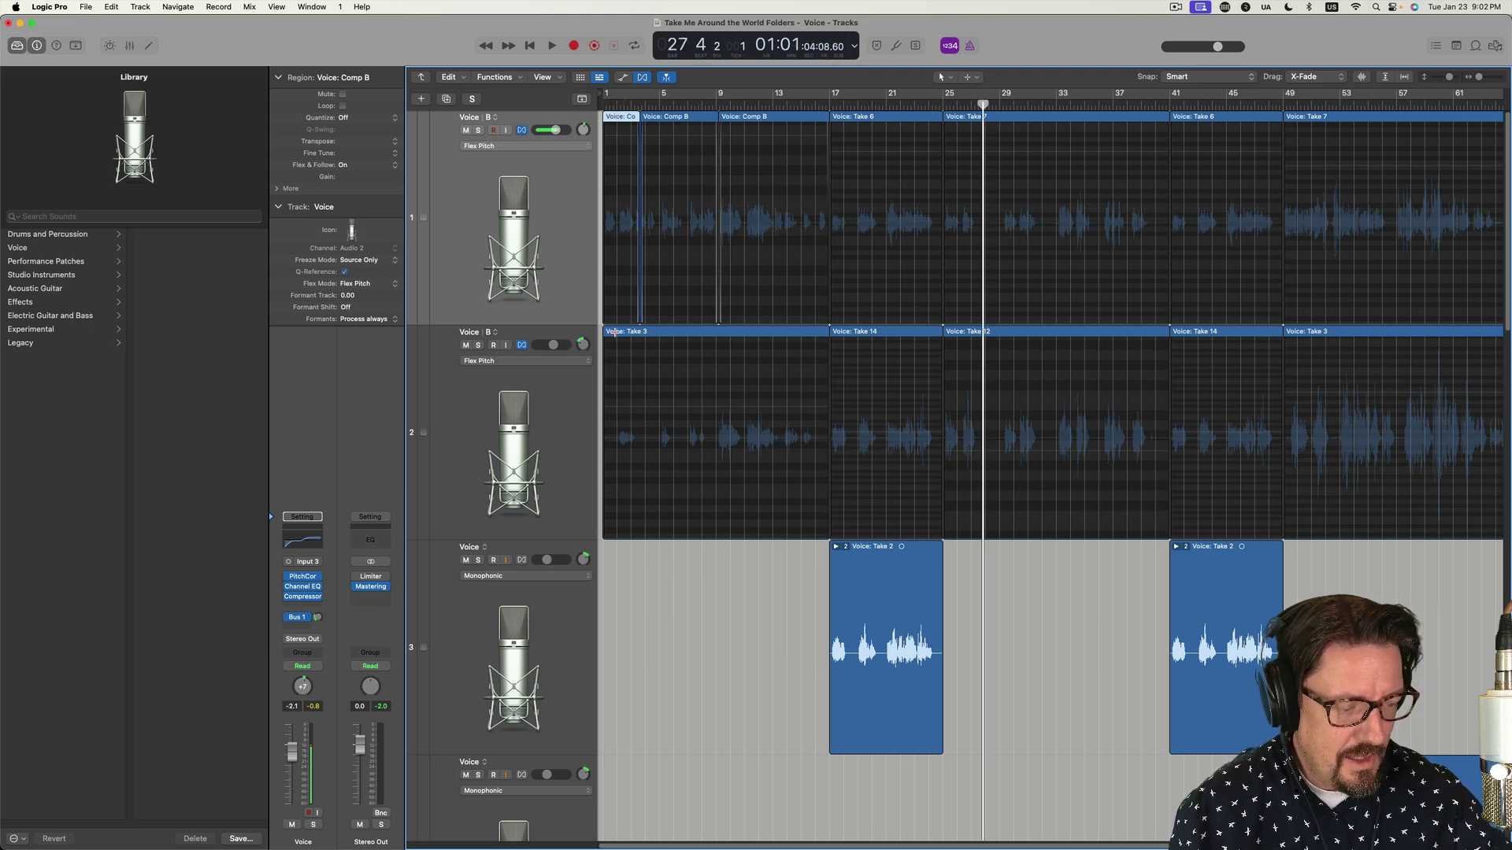
key("z")
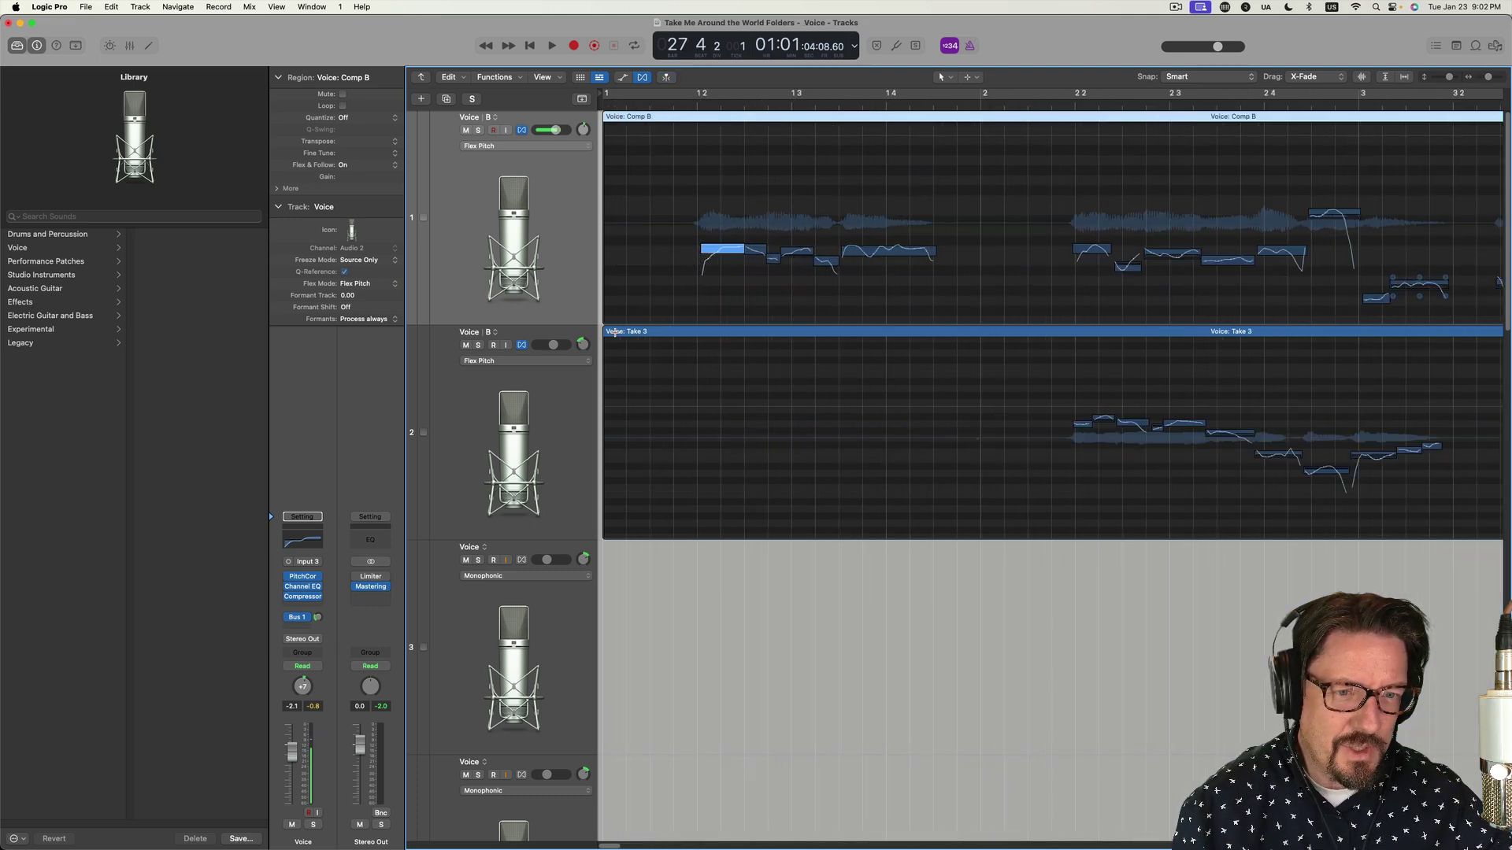